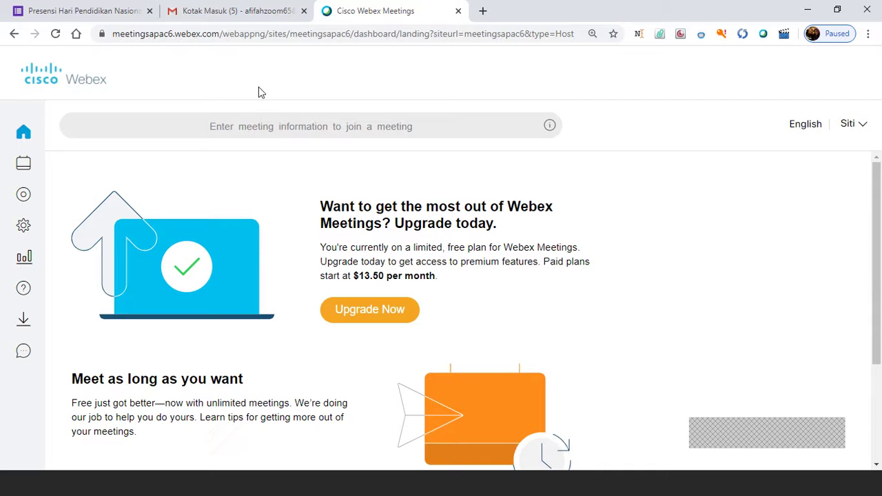
Switch to the Gmail inbox and open Google Drive from the Google apps list.
click(242, 11)
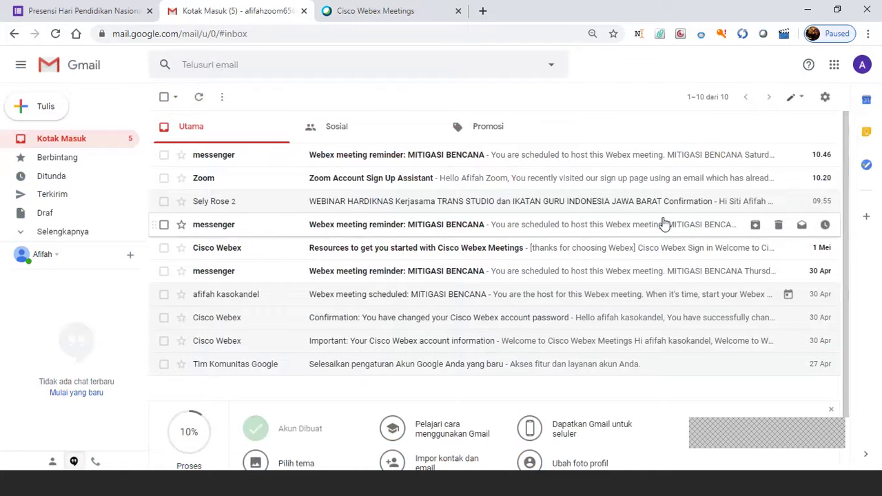
click(833, 68)
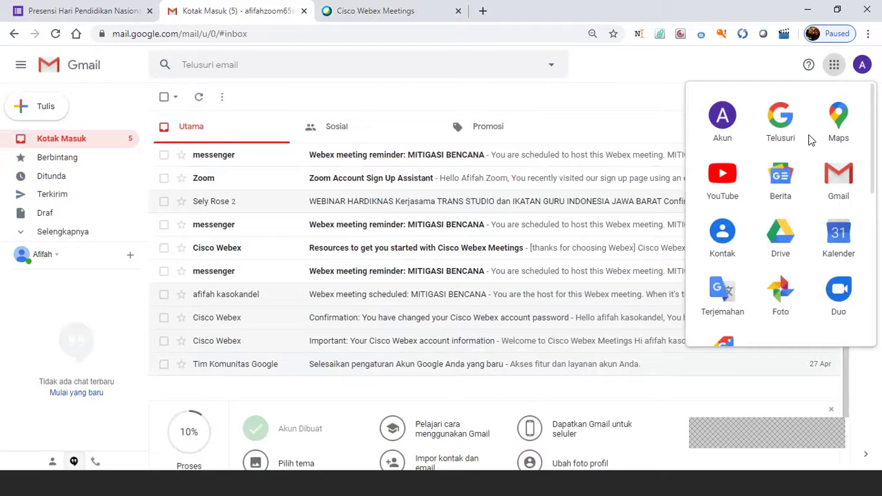
click(780, 236)
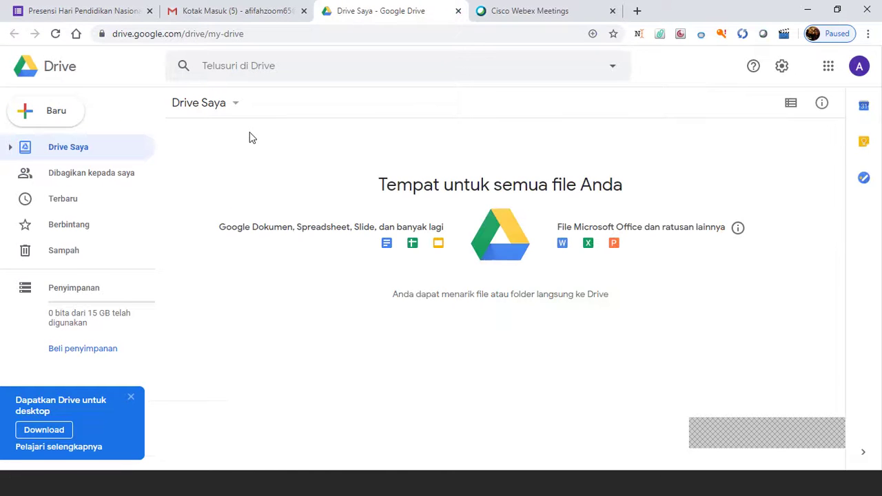
Create a new blank Google Form (Google Formulir) from My Drive.
click(47, 120)
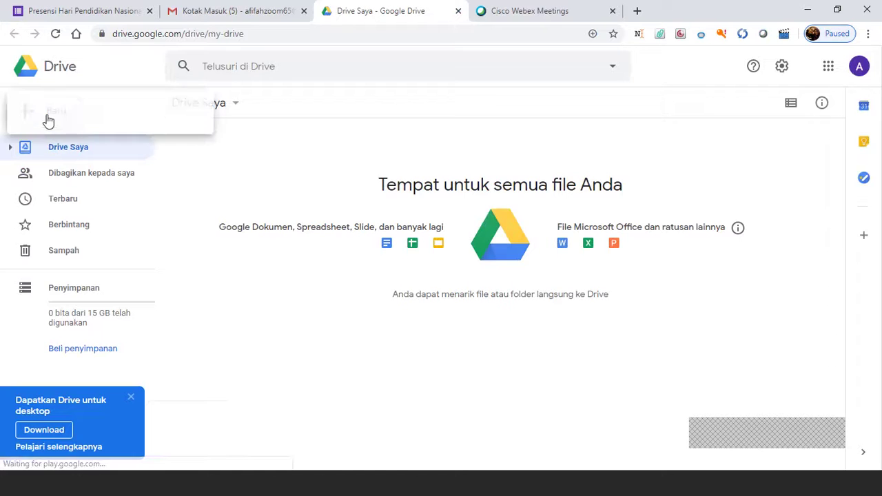
mouse_move(138, 267)
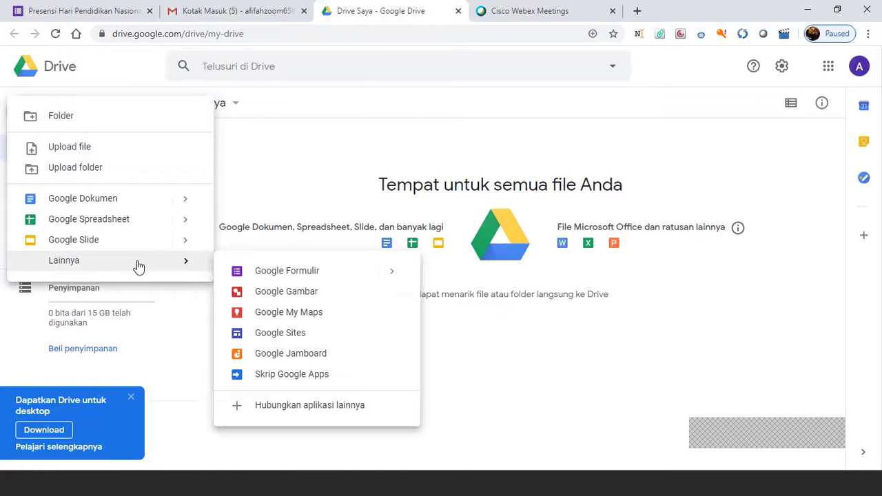
click(258, 272)
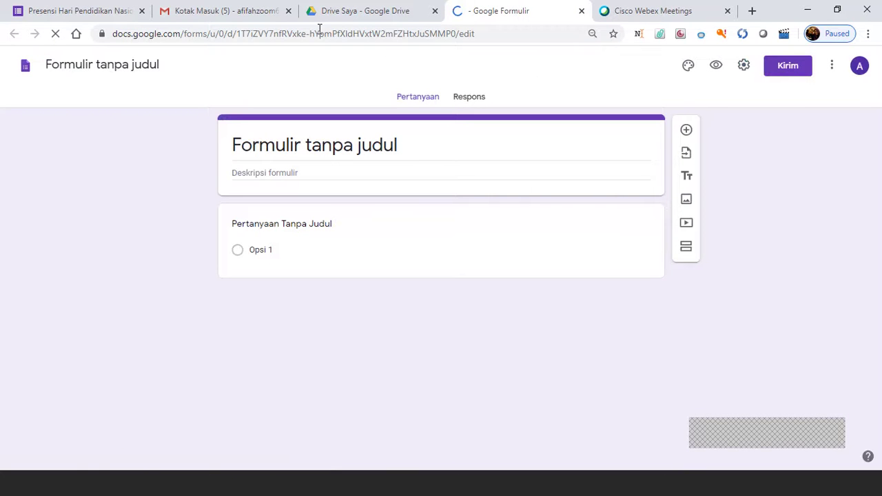
Return to My Drive and upload the BIOSFER file from the VCT 6 JABAR PROV 9 - 1 folder.
click(342, 13)
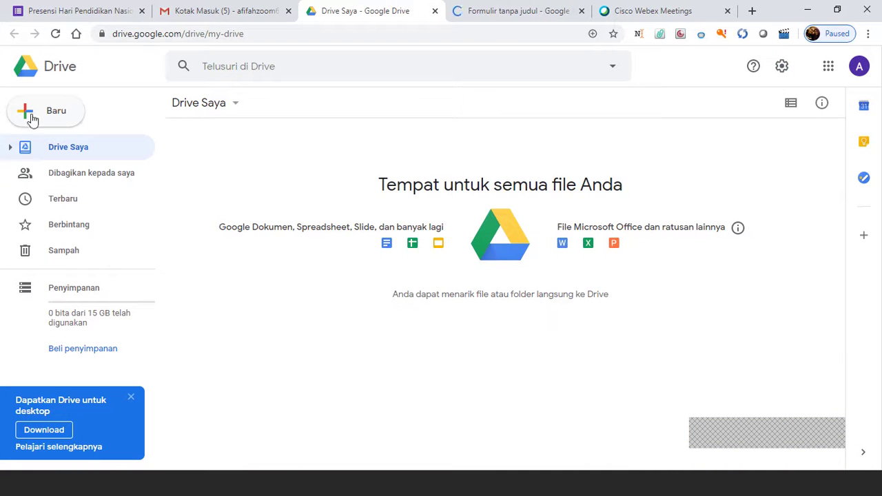
click(25, 119)
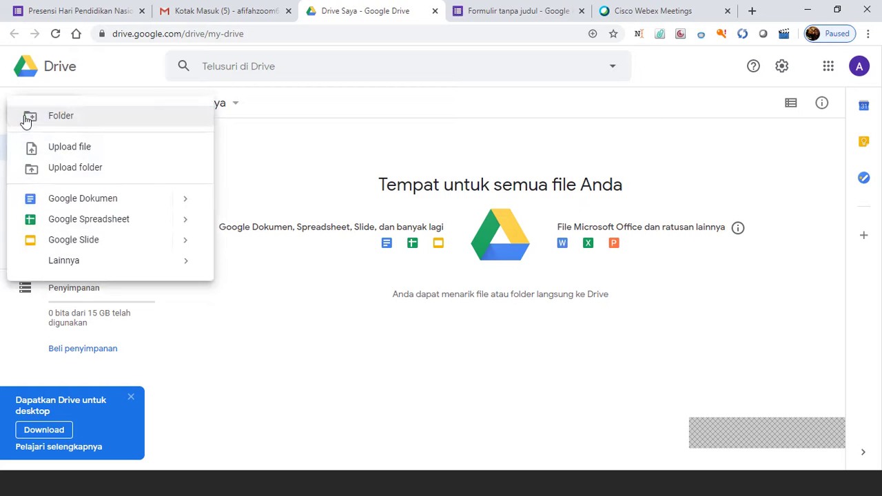
click(58, 157)
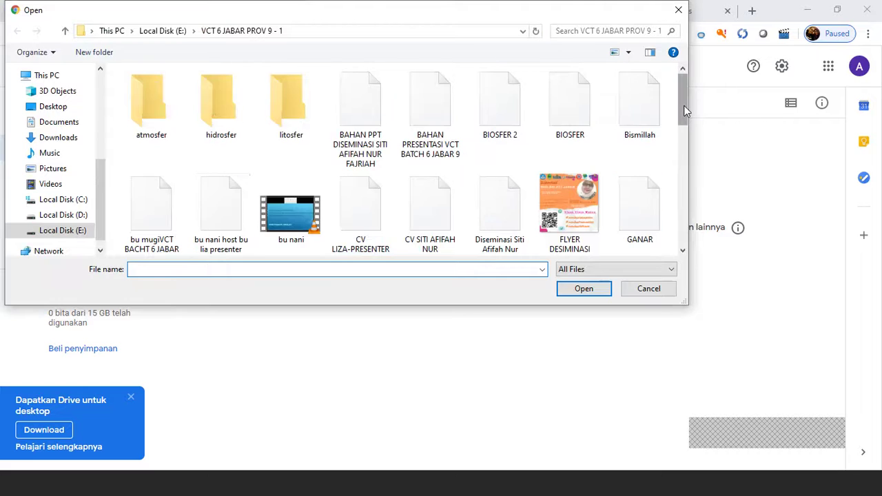
double_click(590, 113)
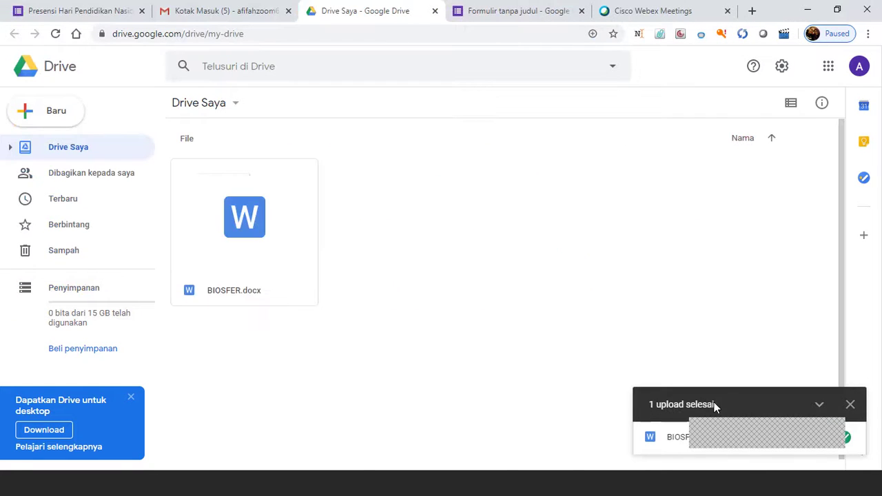
Open the uploaded BIOSFER.docx in Google Docs for editing and dismiss the Office Editing welcome message.
click(683, 444)
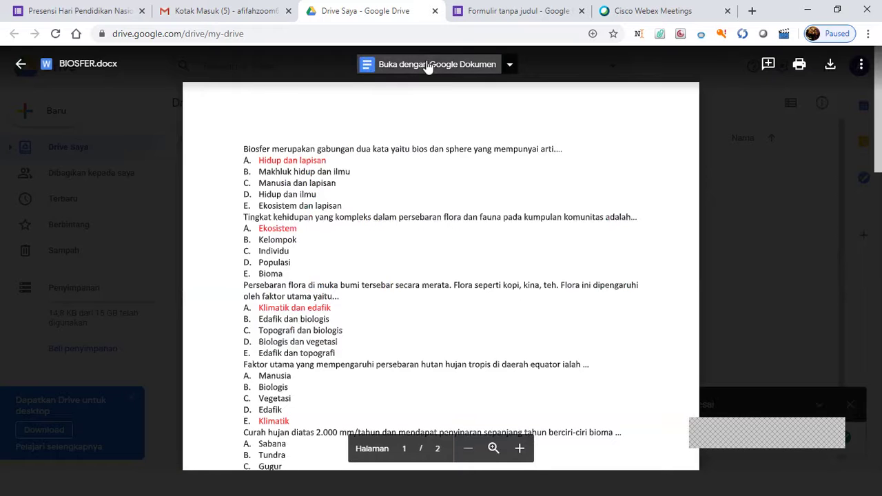
click(427, 65)
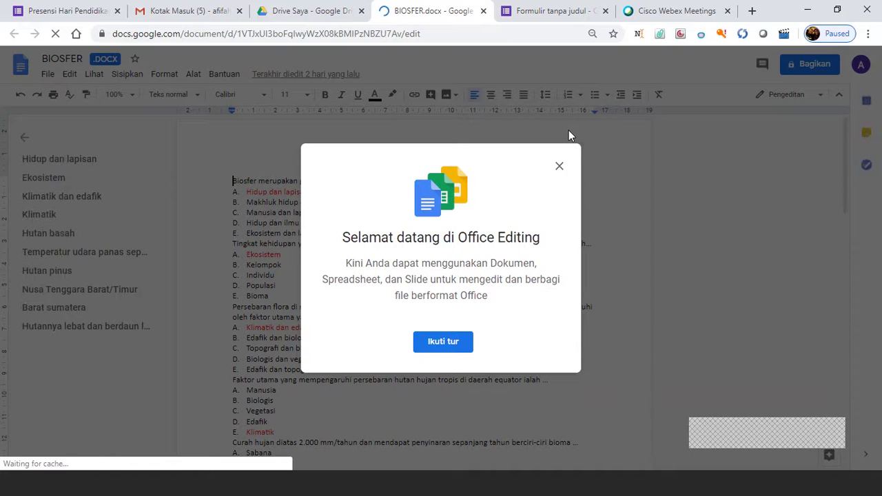
click(559, 168)
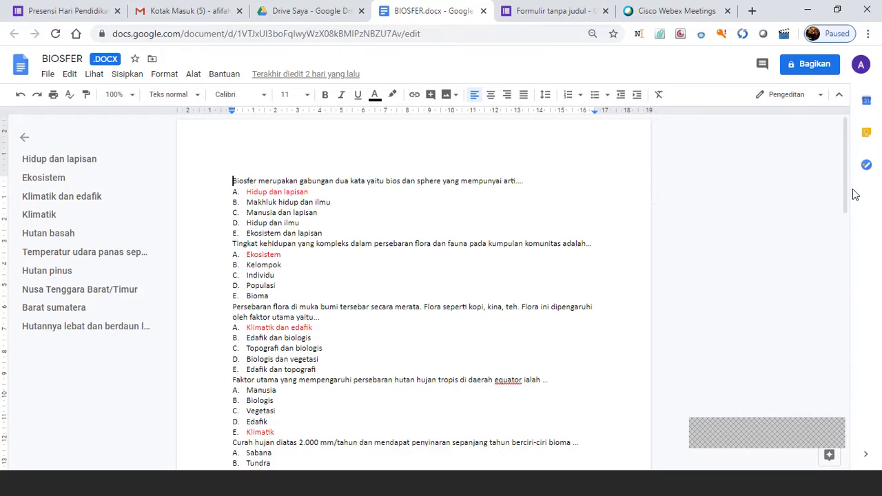
Save BIOSFER.docx as a Google Docs document and return to the My Drive file list.
drag(848, 197, 854, 258)
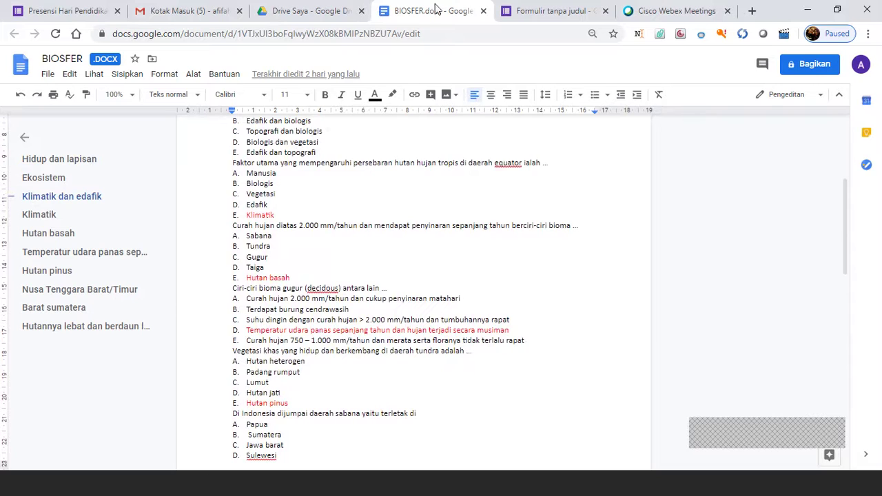
click(633, 180)
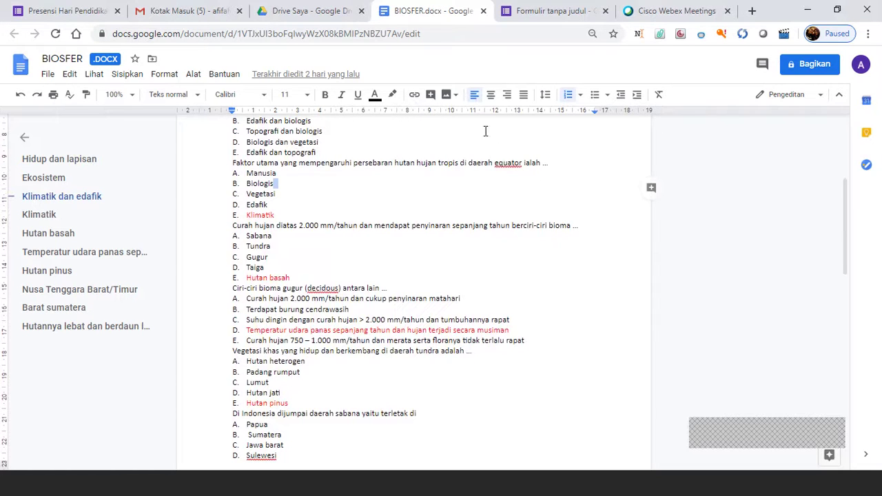
click(47, 76)
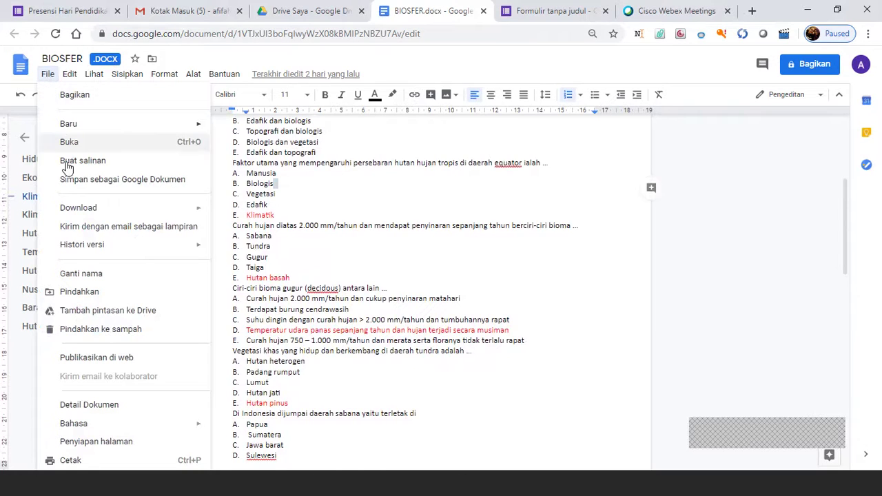
mouse_move(96, 250)
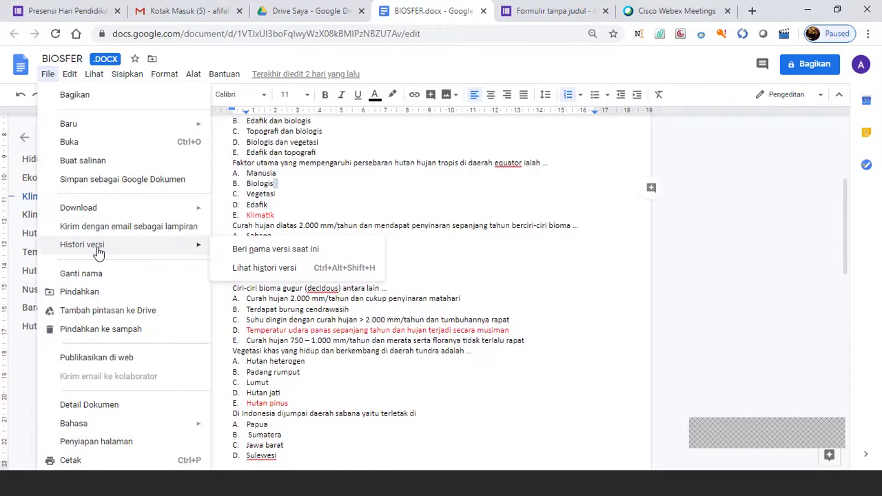
click(116, 179)
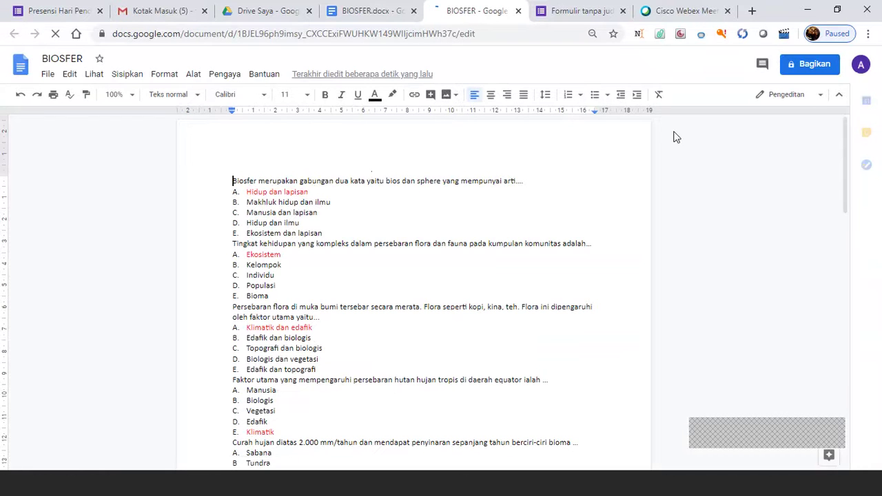
click(257, 12)
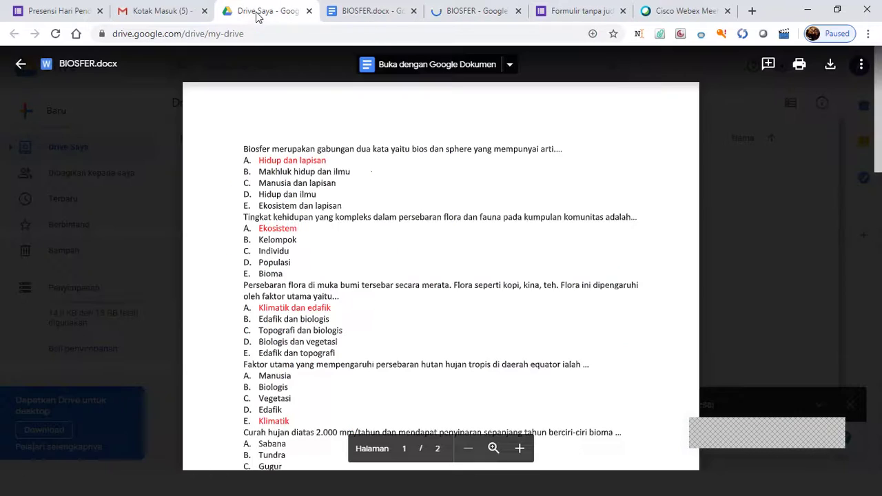
click(20, 65)
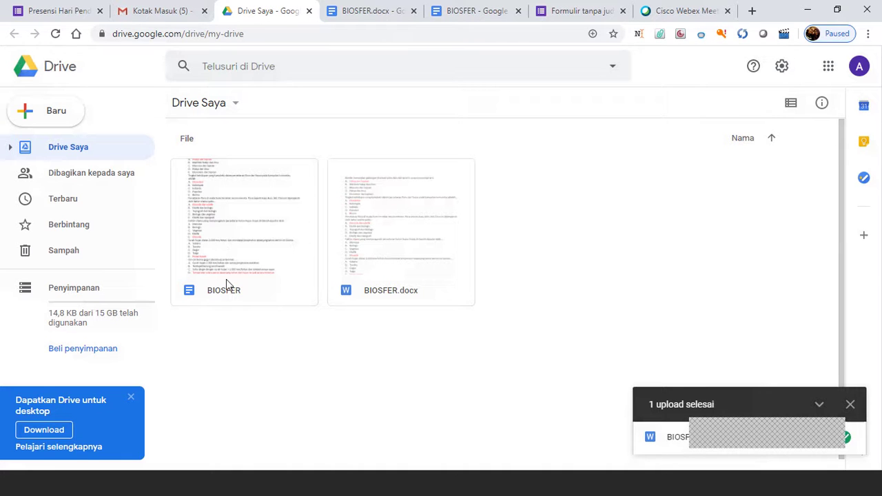
Switch to the untitled form and go through the introductory Google Forms tour to its end.
click(565, 9)
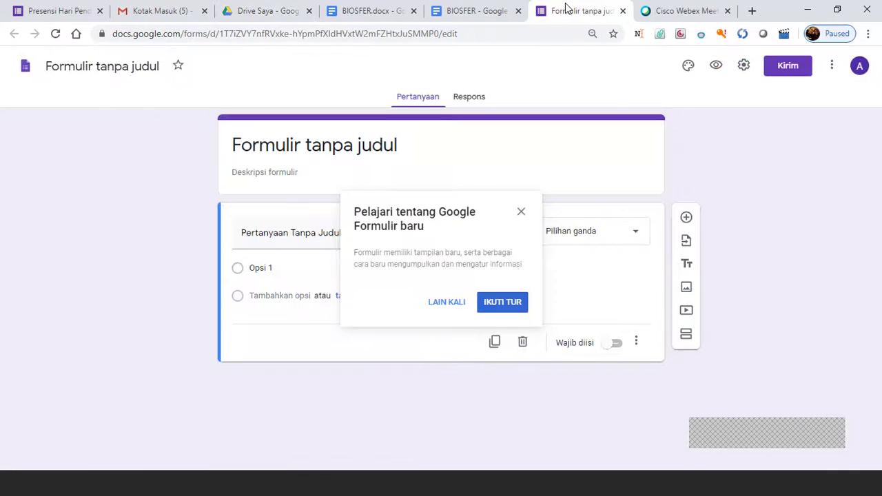
click(501, 305)
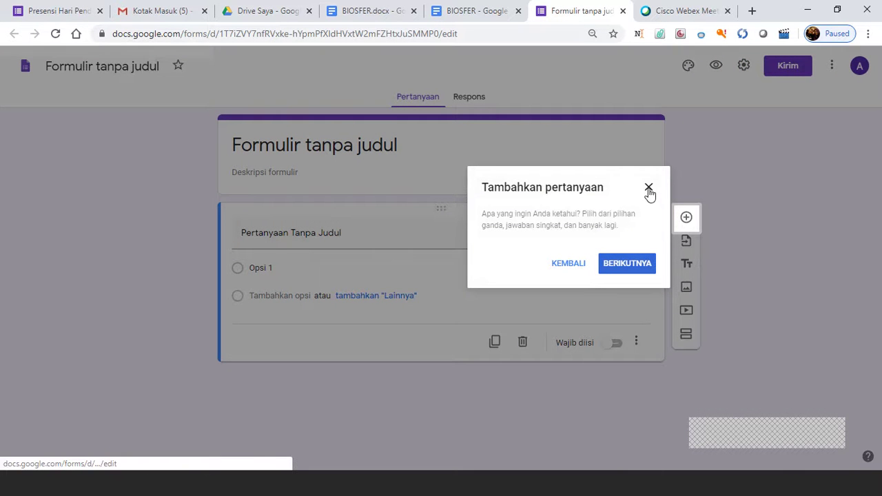
click(638, 273)
click(716, 193)
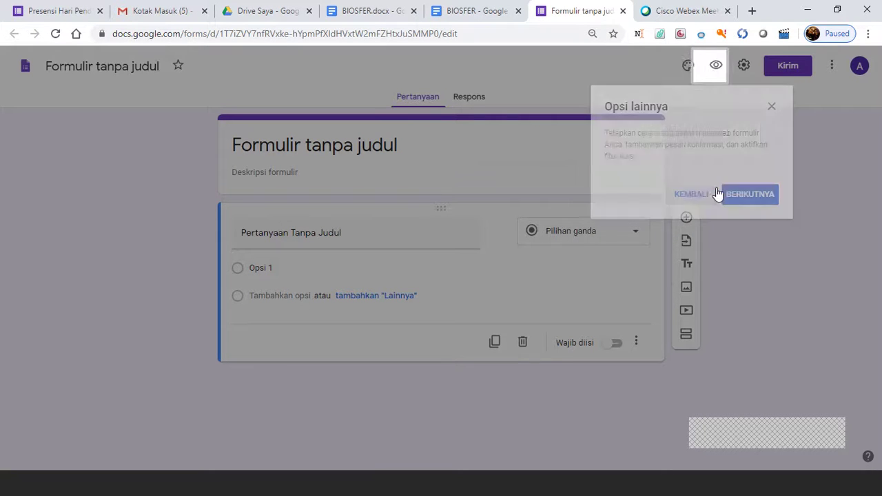
click(735, 200)
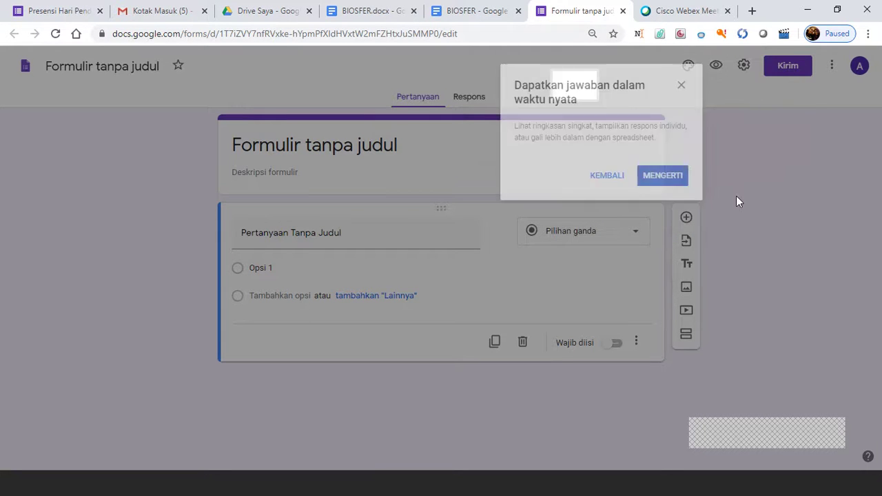
click(668, 177)
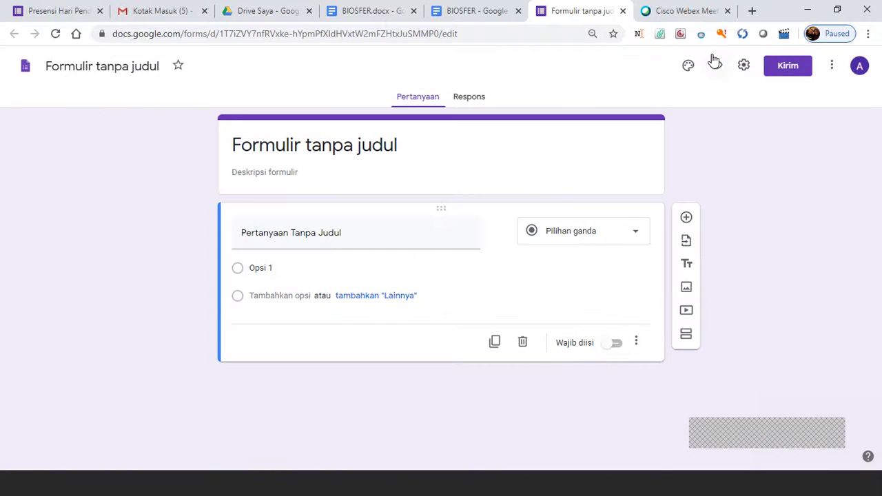
click(744, 65)
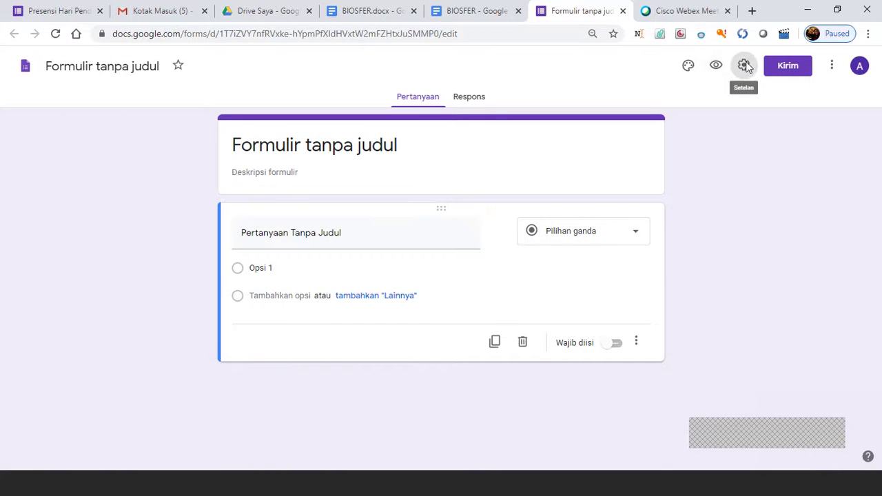
click(745, 61)
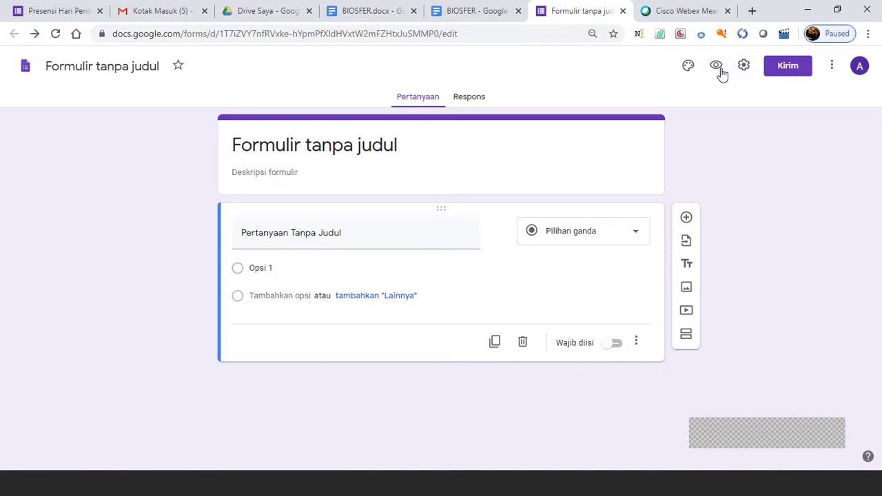
click(688, 67)
click(688, 67)
click(833, 69)
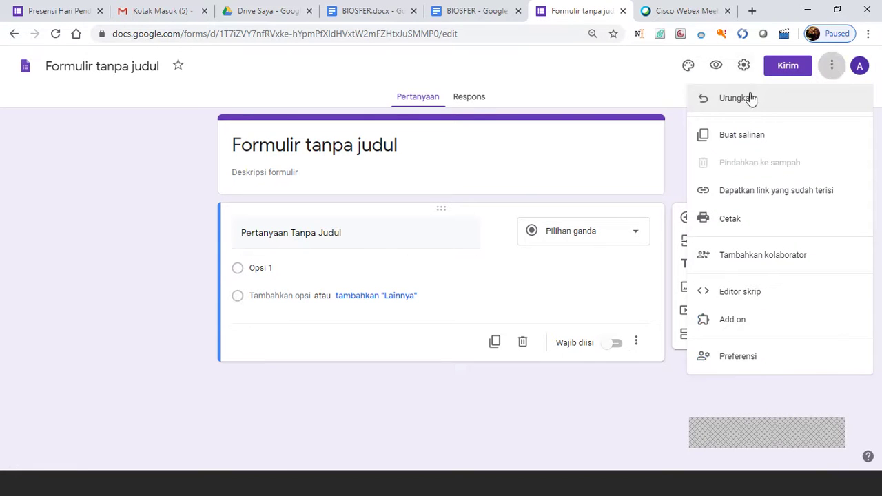
click(658, 83)
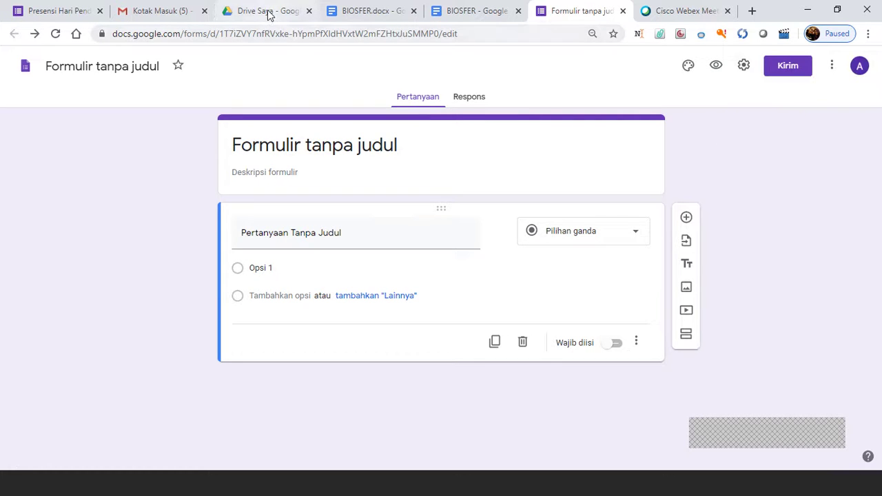
View the Presensi Hari Pendidikan Nasional form and select its web address.
click(82, 11)
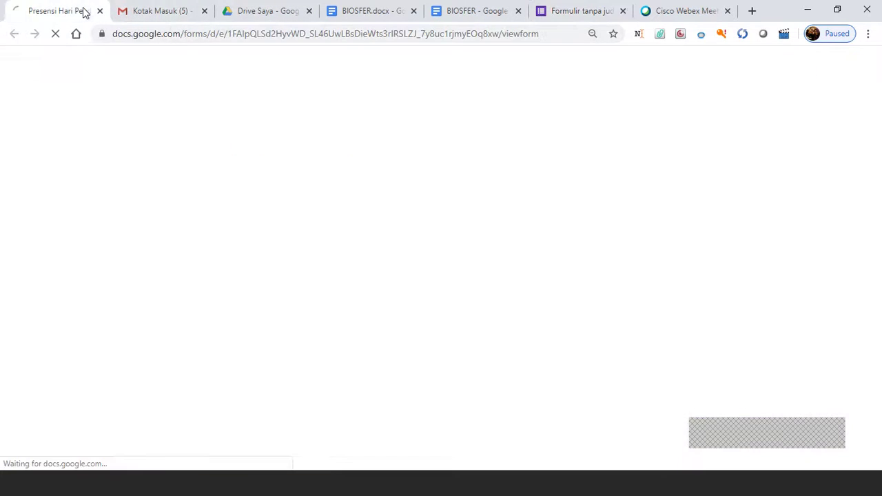
click(195, 34)
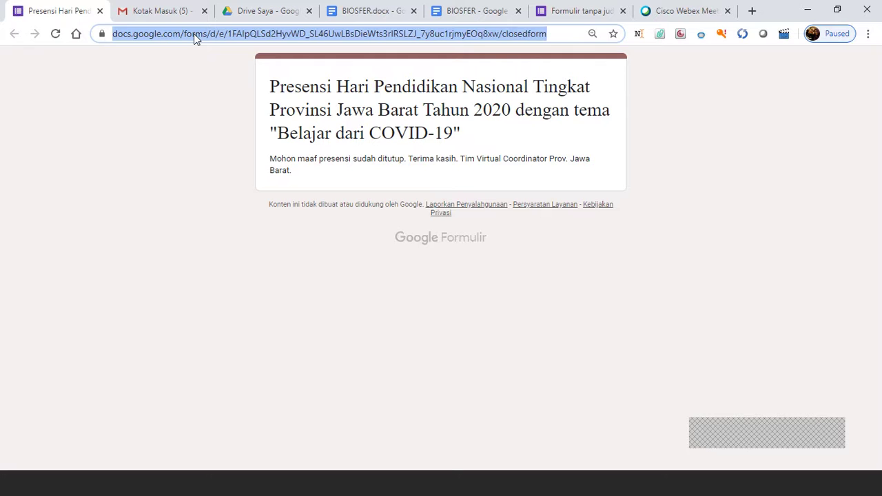
Switch to My Drive, look through the Google apps list and open the full Google products page.
click(252, 11)
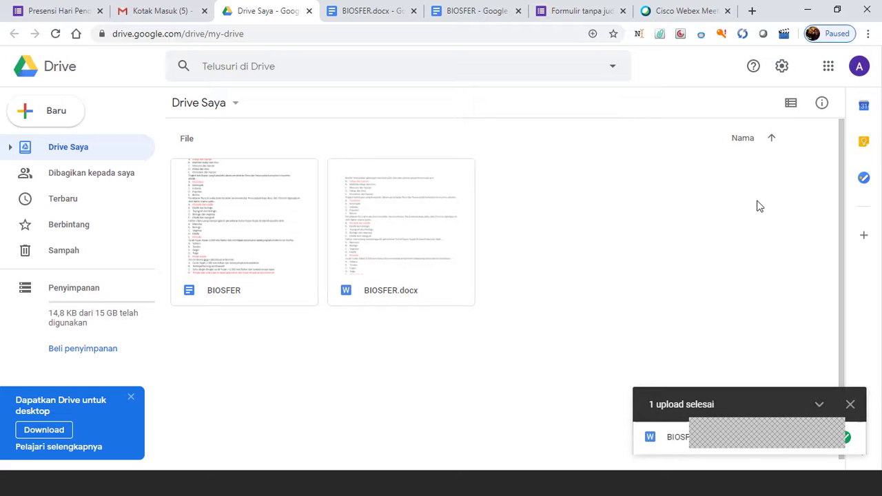
click(790, 104)
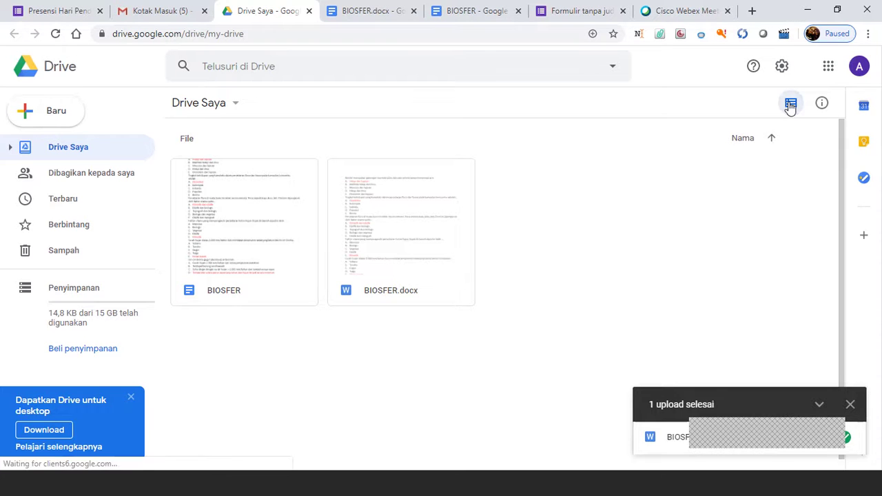
click(790, 104)
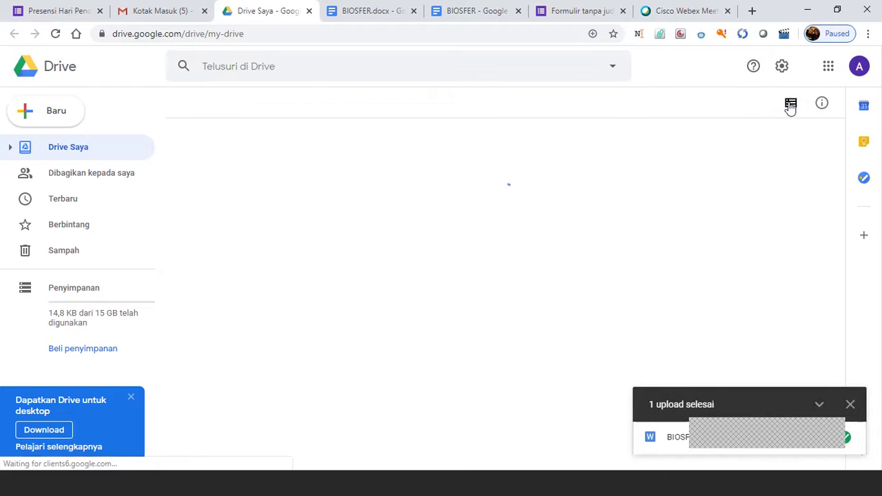
click(827, 69)
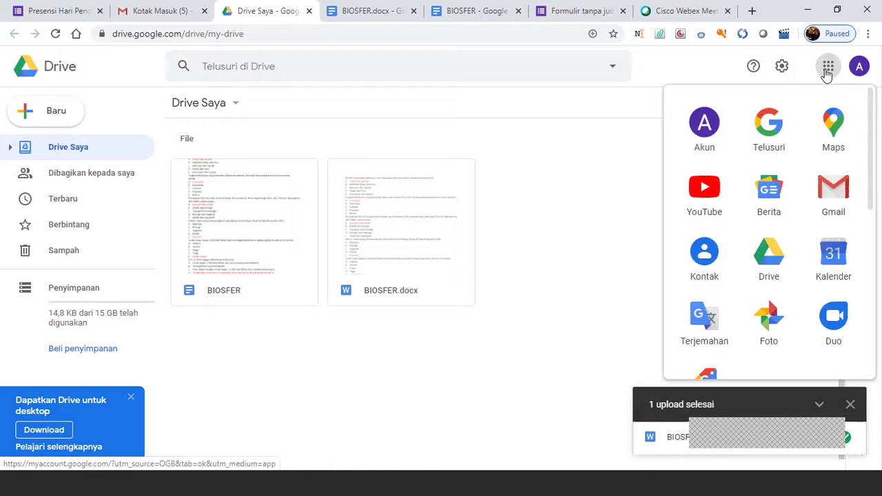
drag(870, 198, 857, 364)
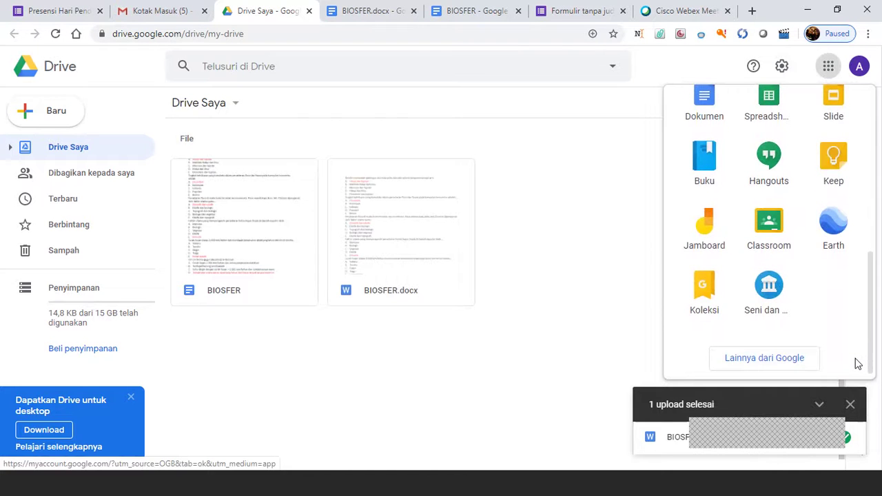
click(803, 365)
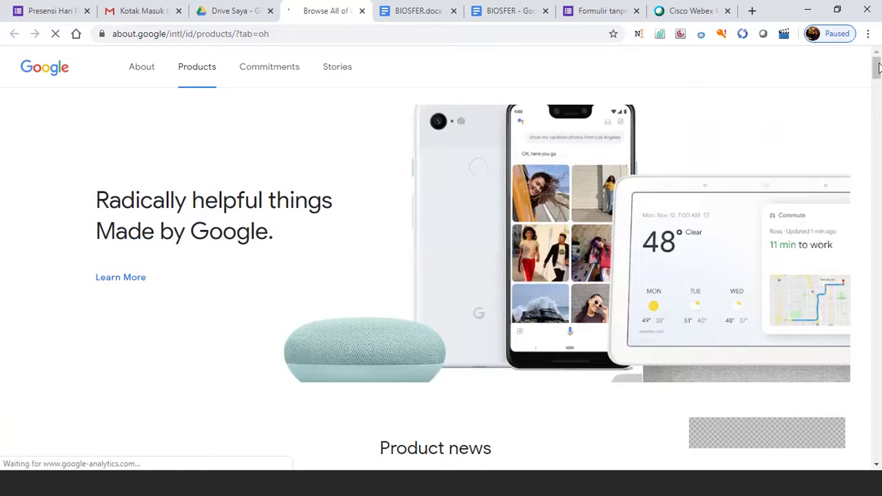
mouse_move(877, 67)
mouse_down()
mouse_move(877, 96)
mouse_move(876, 64)
mouse_up()
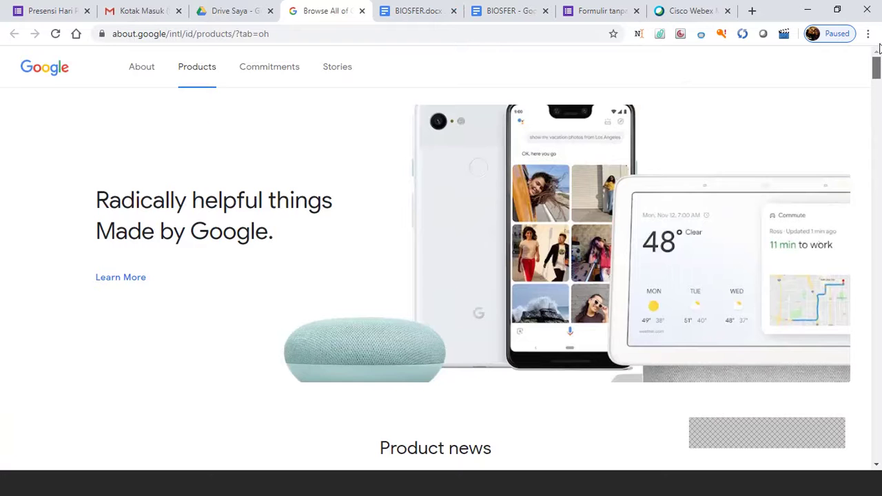
drag(877, 62, 852, 53)
click(313, 38)
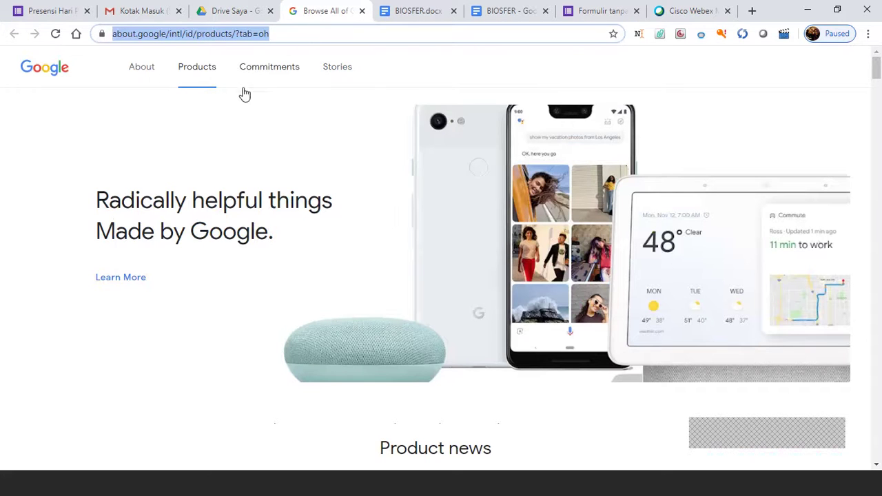
Visit the Google Store, search it for "bulider form", and go back to the store's home page.
click(301, 117)
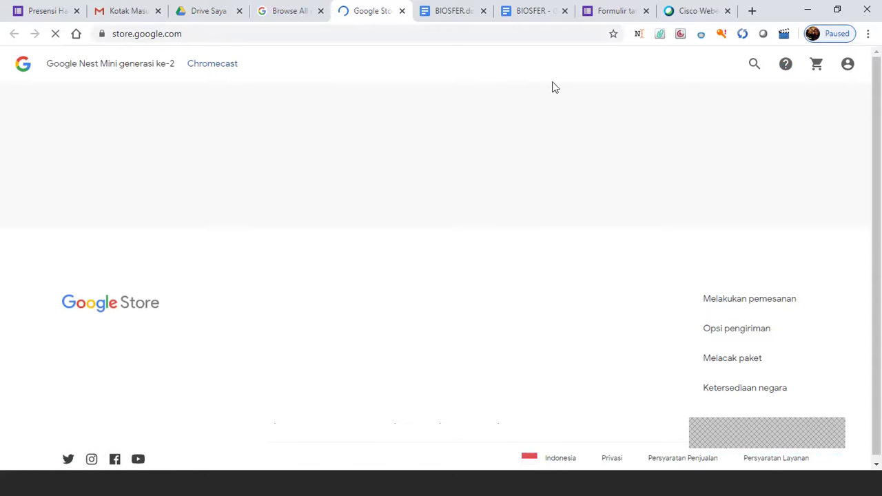
click(752, 65)
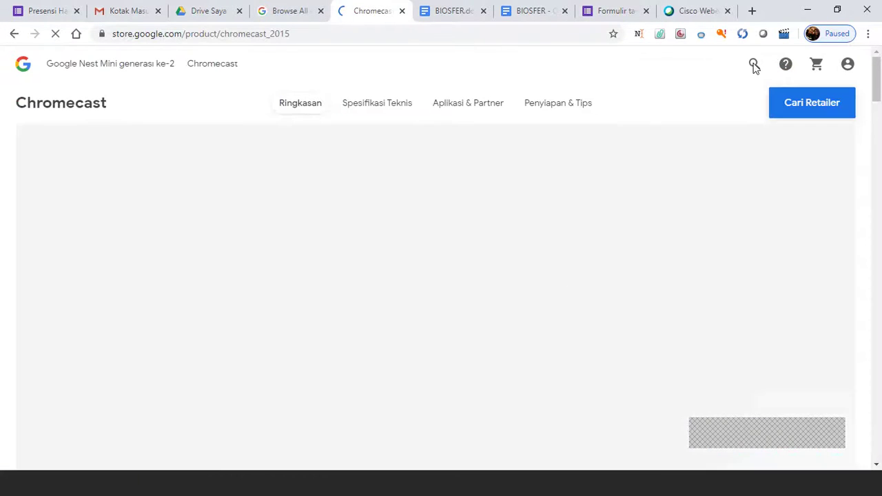
click(752, 65)
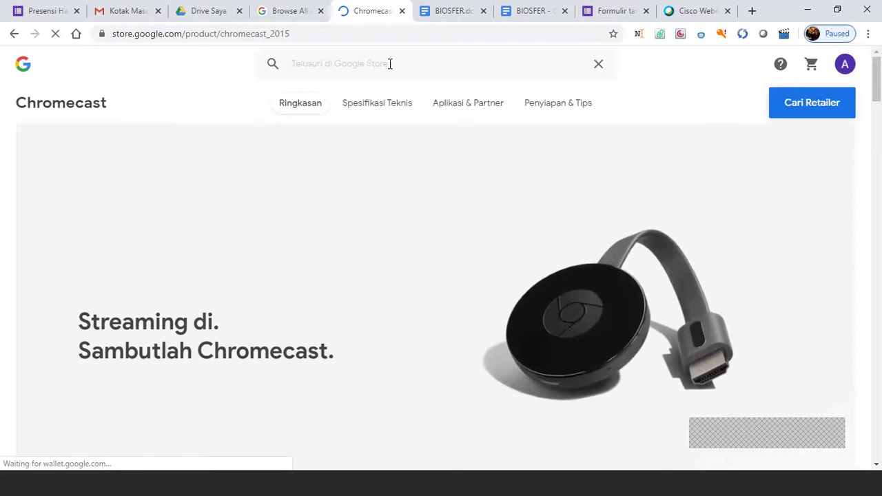
text(bulider form)
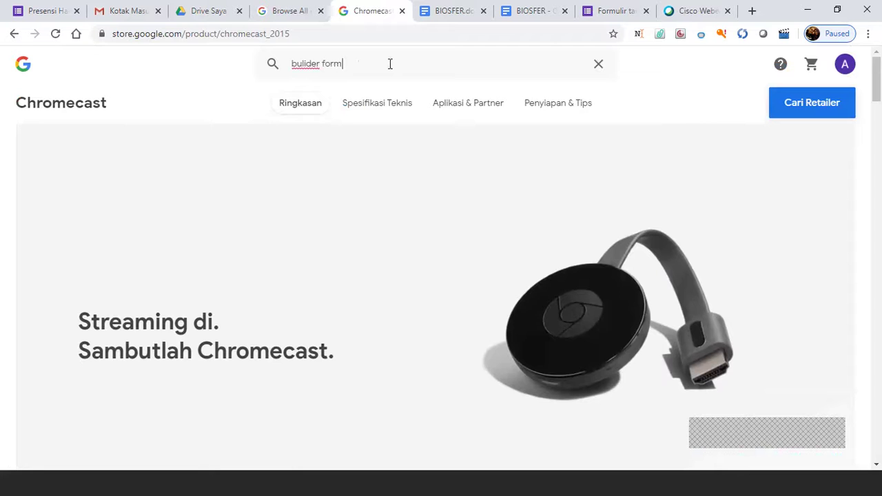
key(Return)
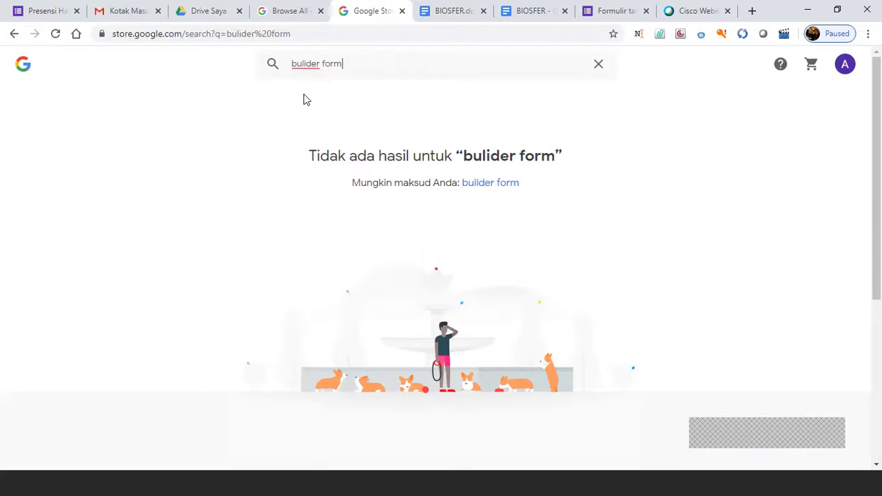
click(13, 34)
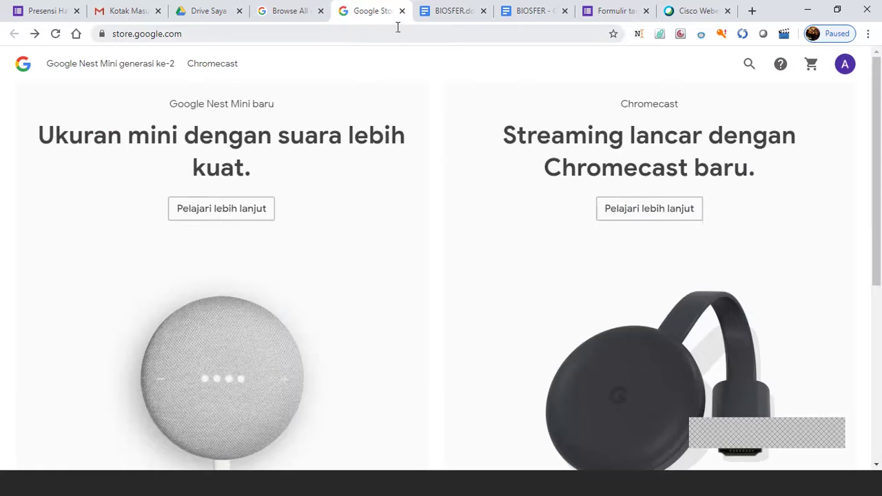
Switch to the untitled form and search its G Suite Marketplace add-ons for Form Builder.
click(601, 12)
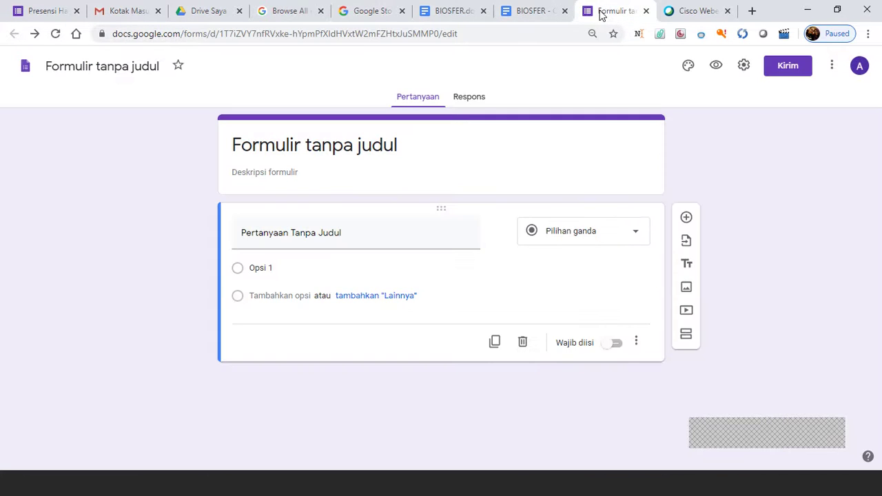
click(742, 67)
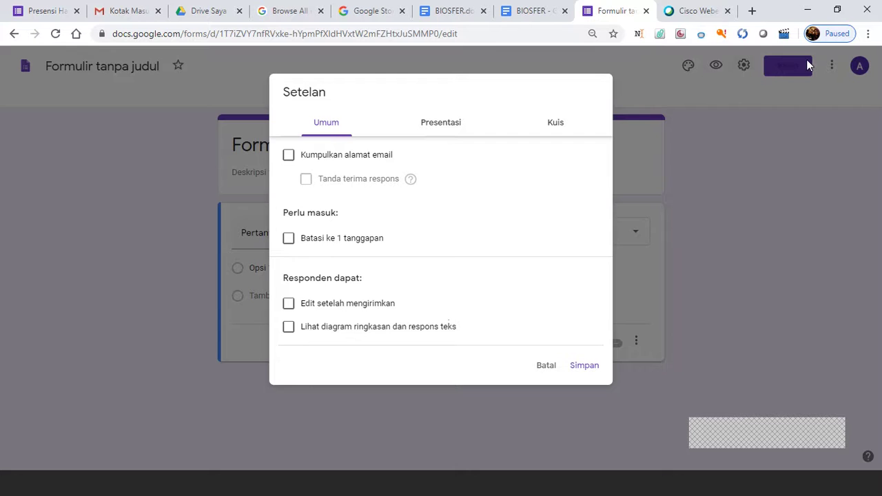
click(729, 81)
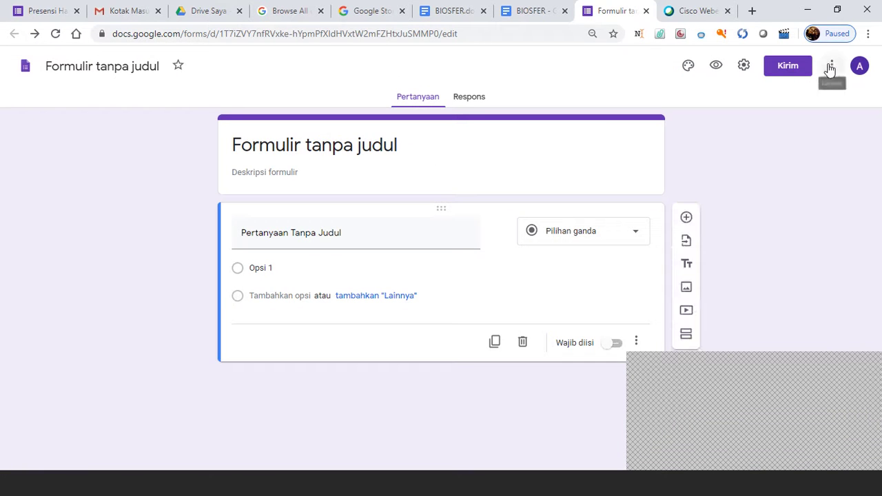
click(831, 66)
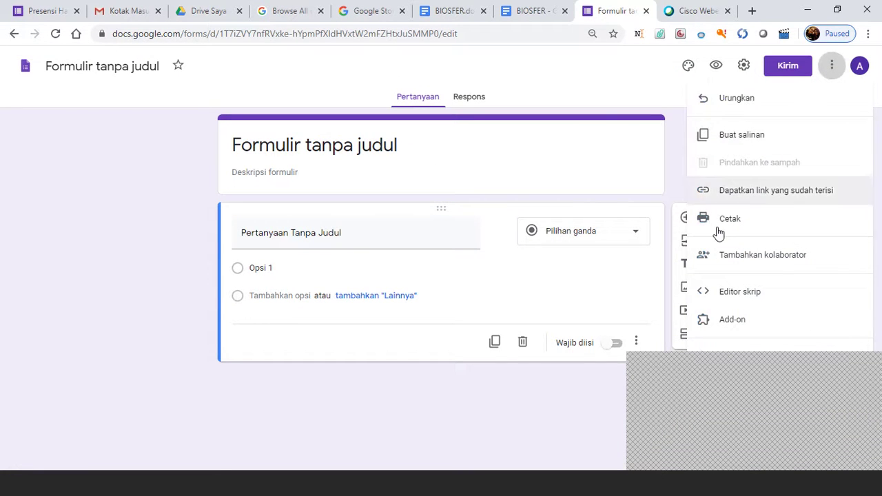
click(726, 322)
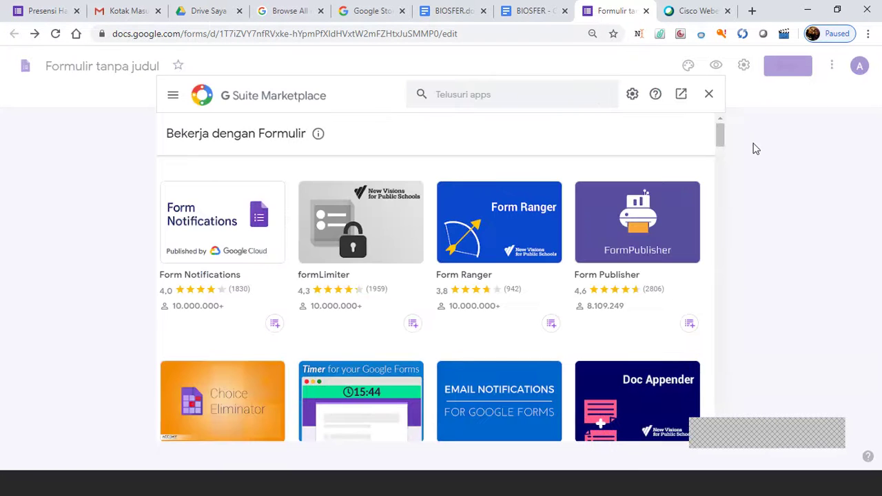
click(473, 98)
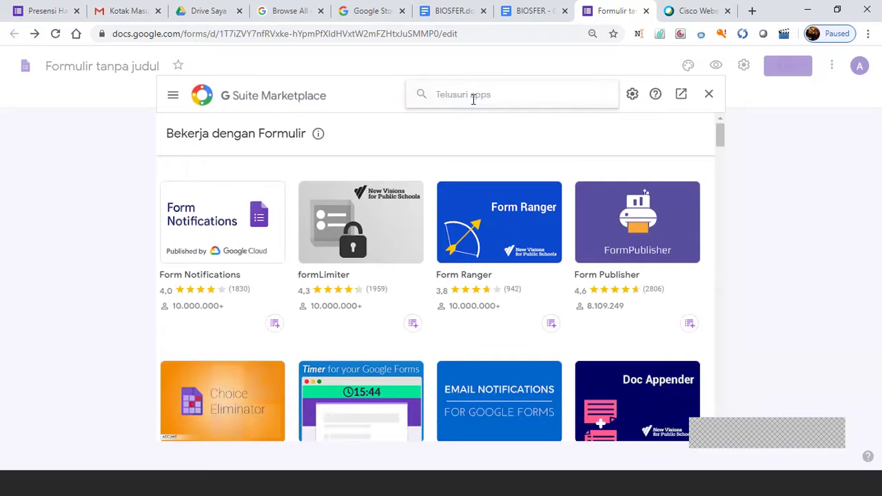
text(form)
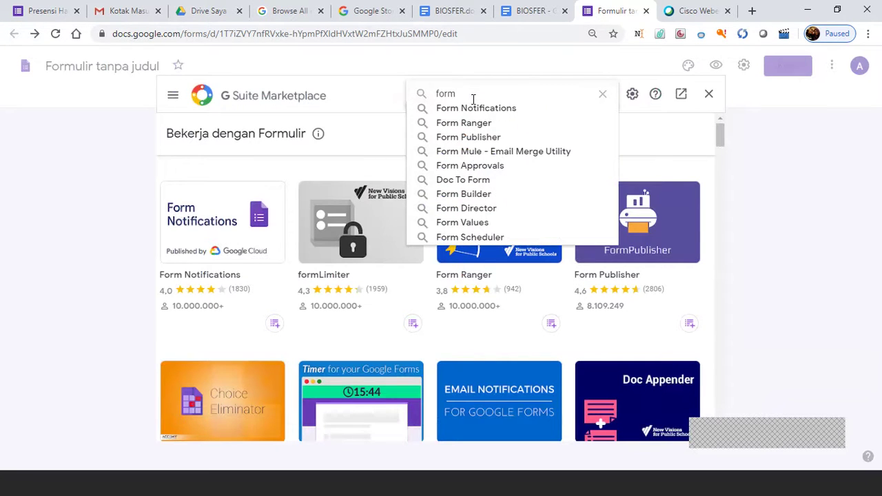
click(462, 194)
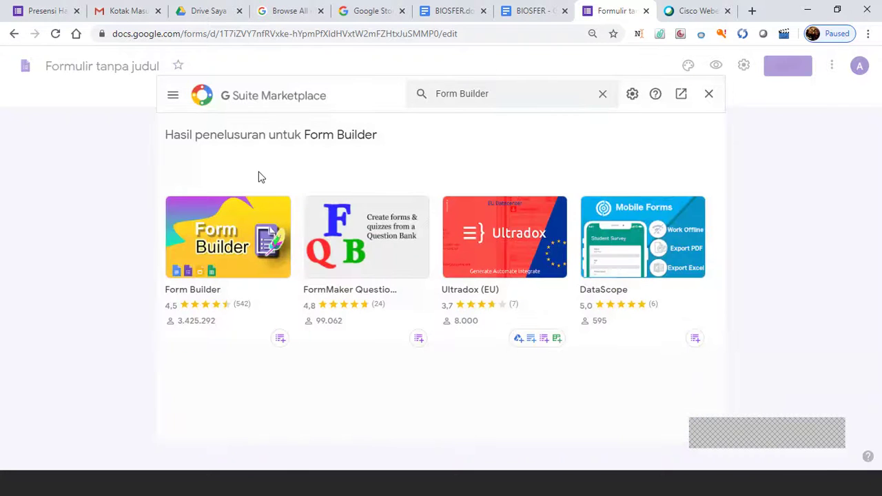
Install the Form Builder add-on by Jivrus Technologies, granting it the requested permissions with the existing Google account.
click(226, 245)
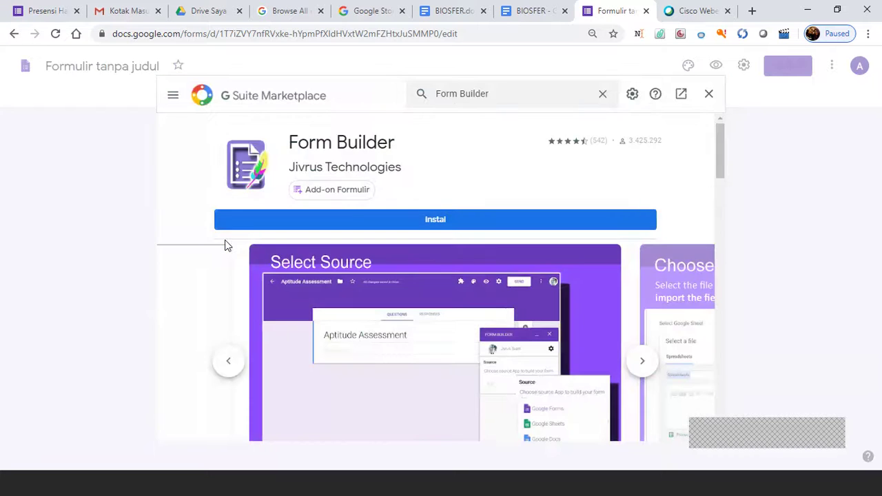
click(437, 222)
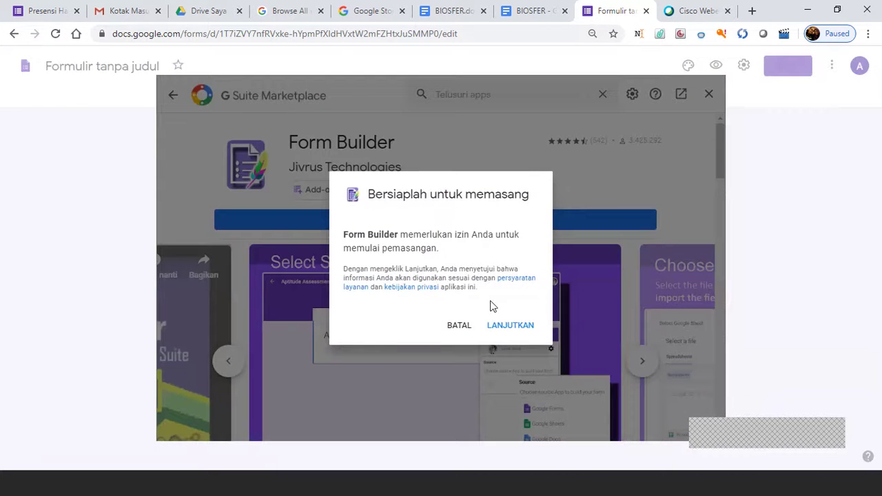
click(507, 332)
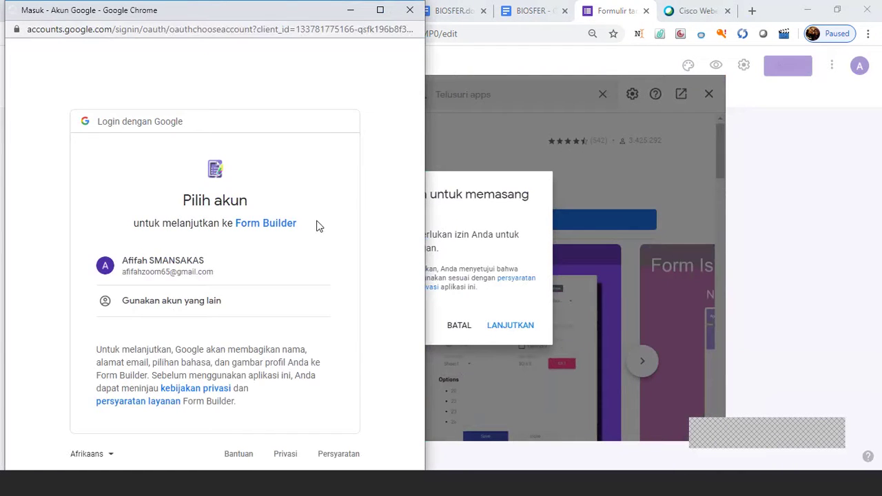
click(188, 272)
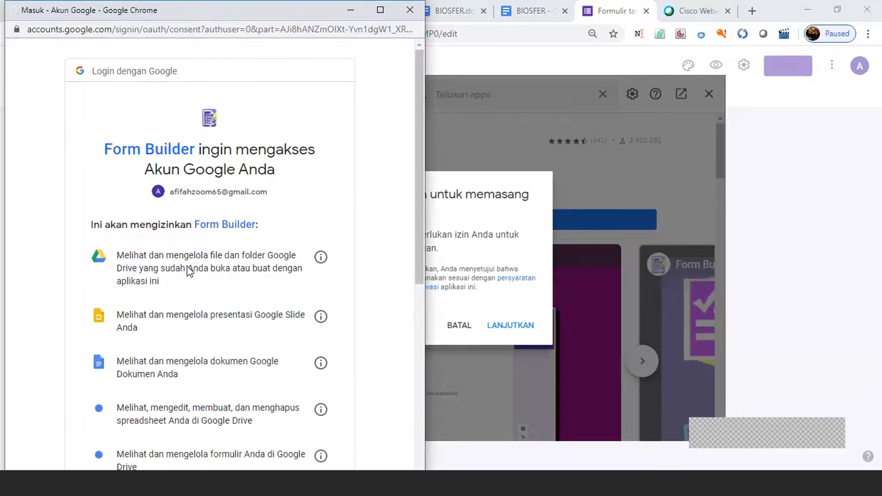
drag(420, 191, 411, 389)
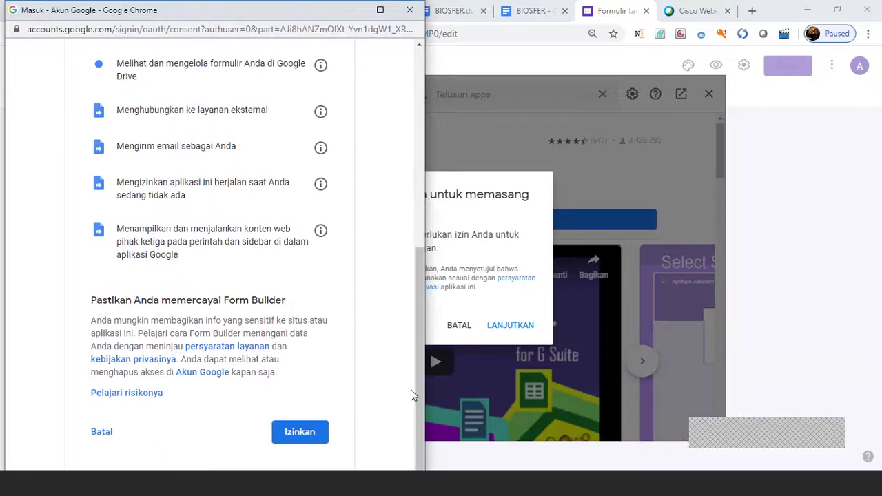
click(312, 433)
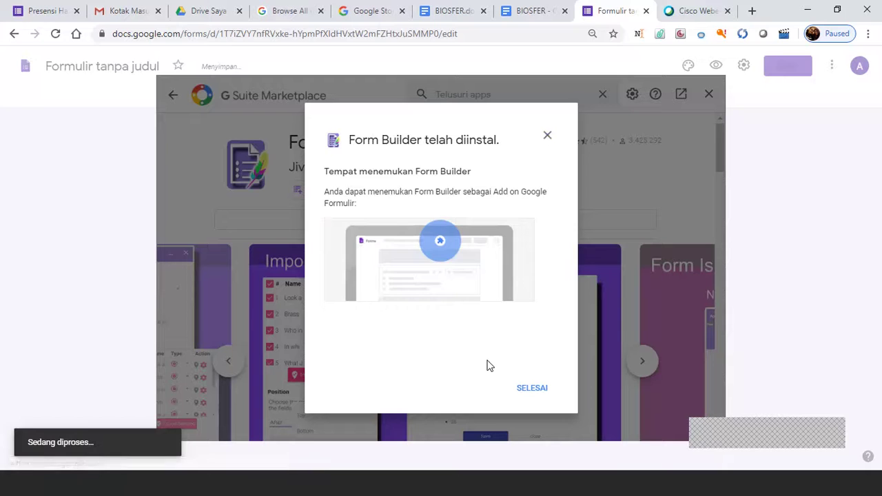
click(536, 388)
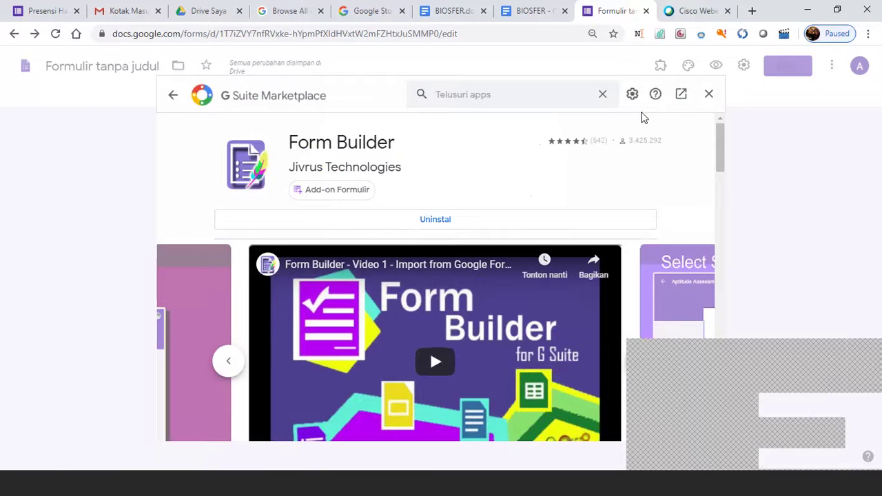
View the full G Suite Marketplace page, close it, and leave the marketplace to return to the untitled form.
click(685, 97)
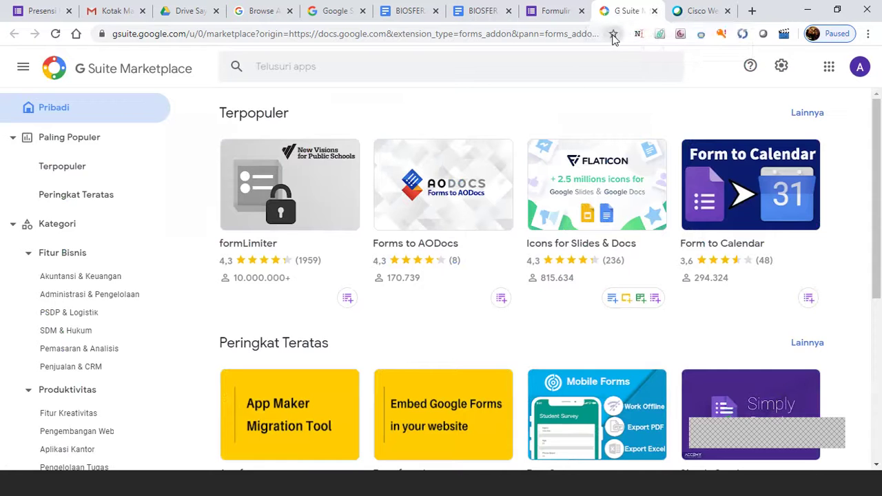
click(654, 14)
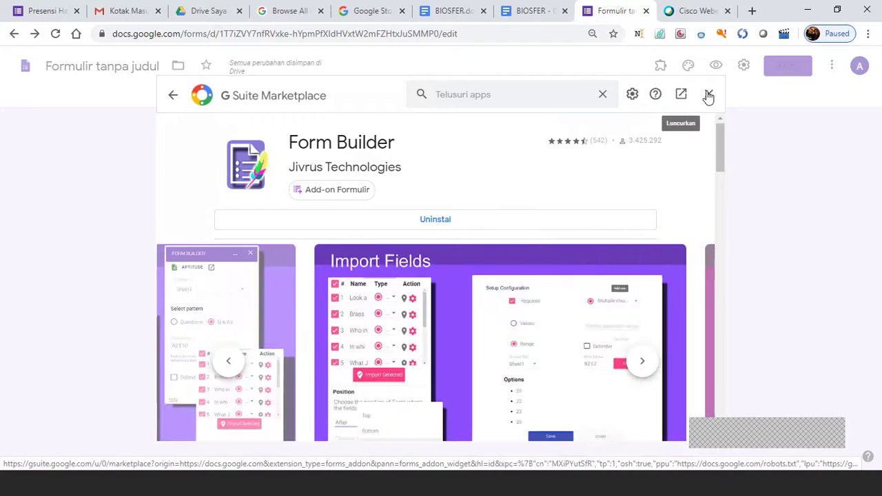
click(708, 94)
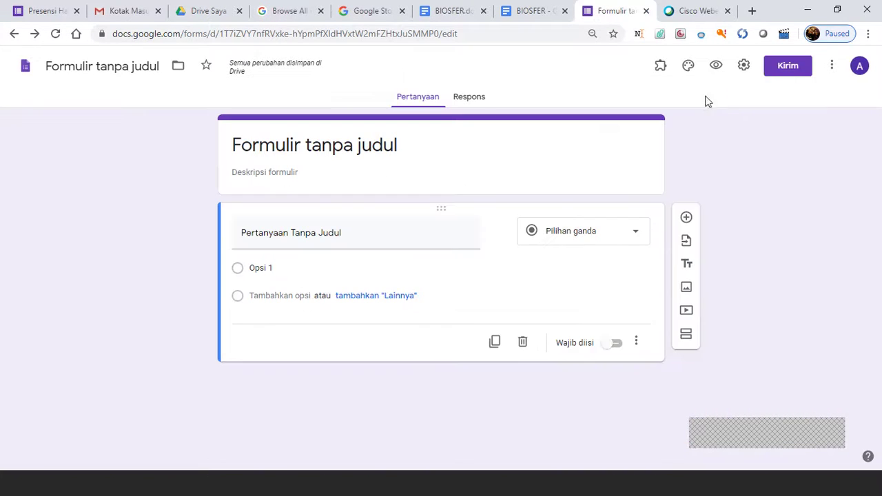
Launch the Form Builder add-on and load the BIOSFER document from Google Docs as the import source.
click(661, 73)
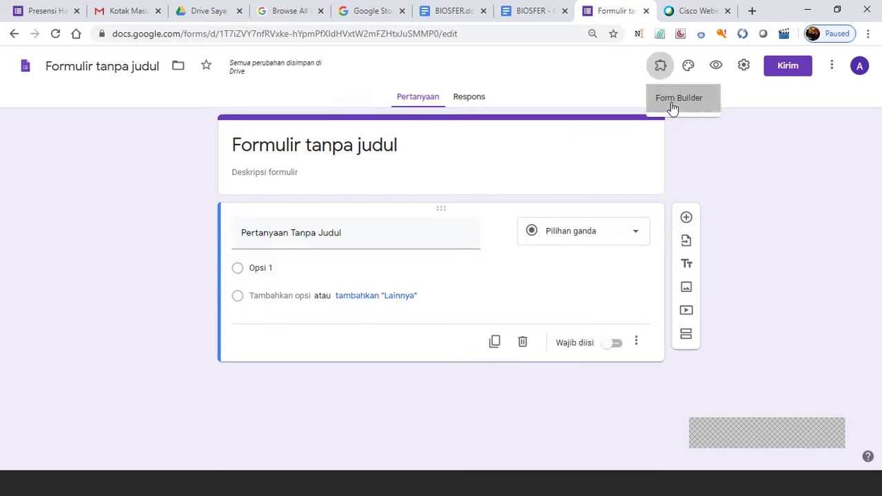
click(672, 104)
click(417, 119)
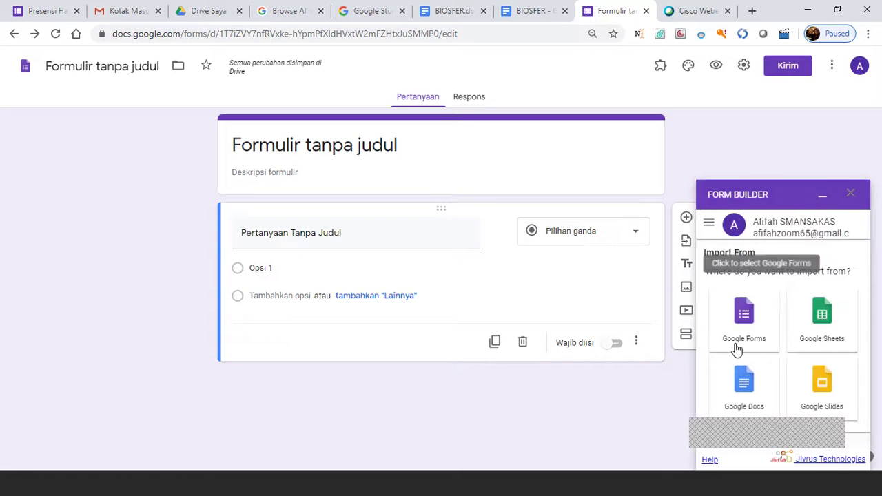
click(743, 383)
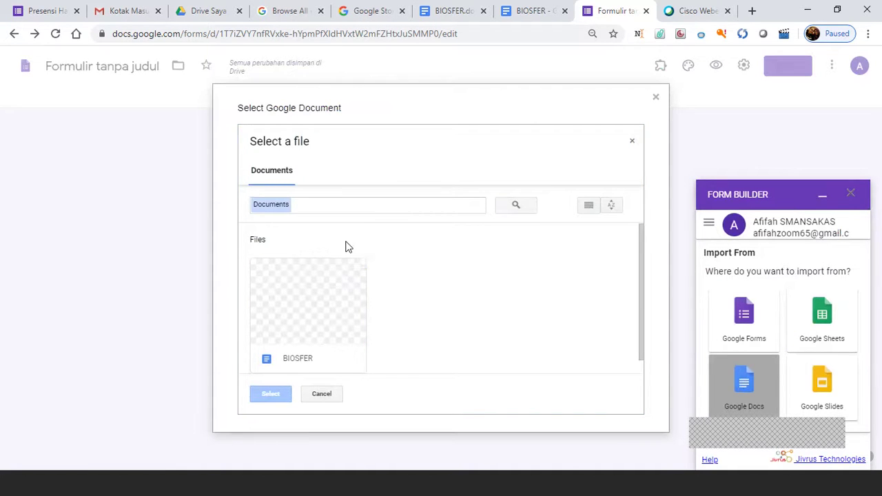
click(312, 319)
click(274, 397)
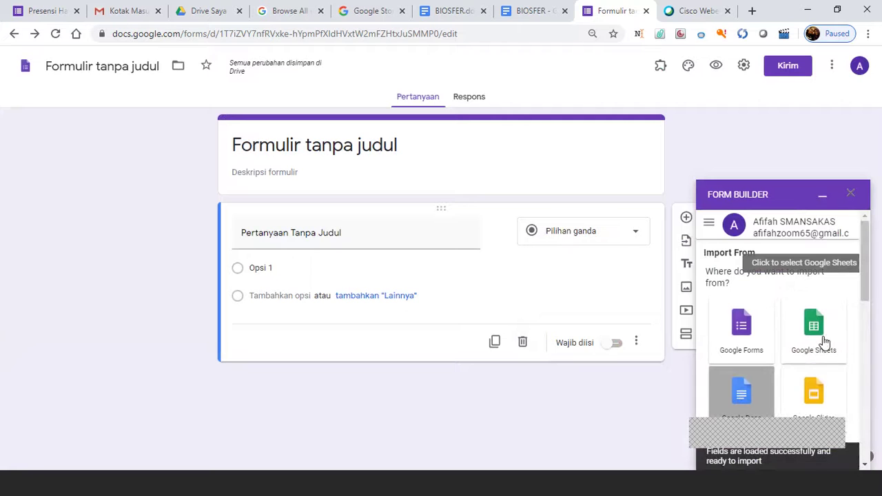
Import all ten selected BIOSFER questions into the form and look over the imported questions.
drag(868, 282, 867, 374)
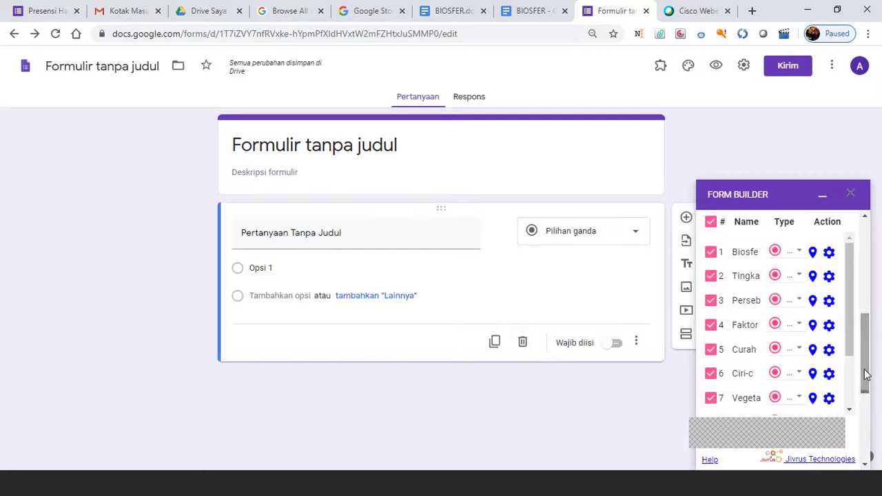
drag(849, 320, 867, 391)
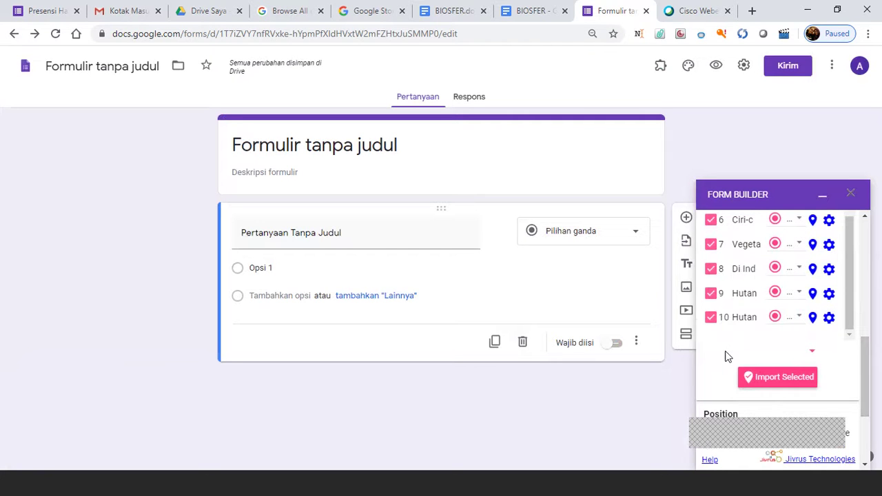
click(755, 381)
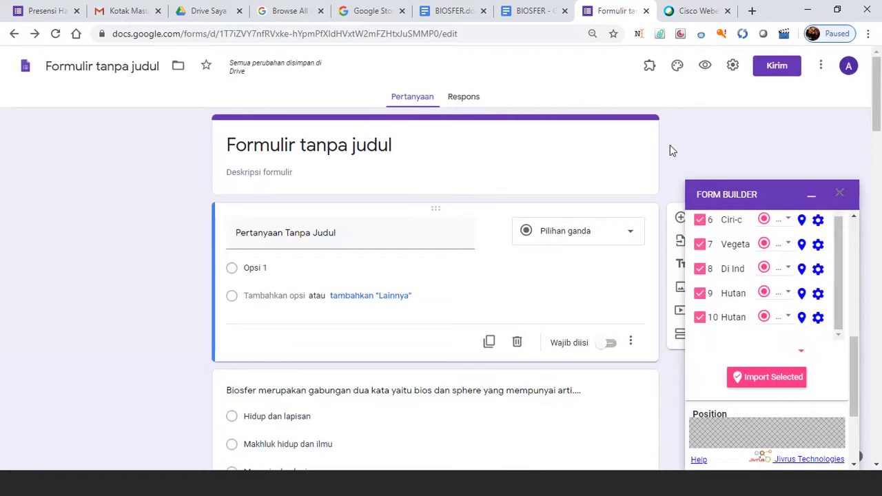
drag(877, 105, 879, 132)
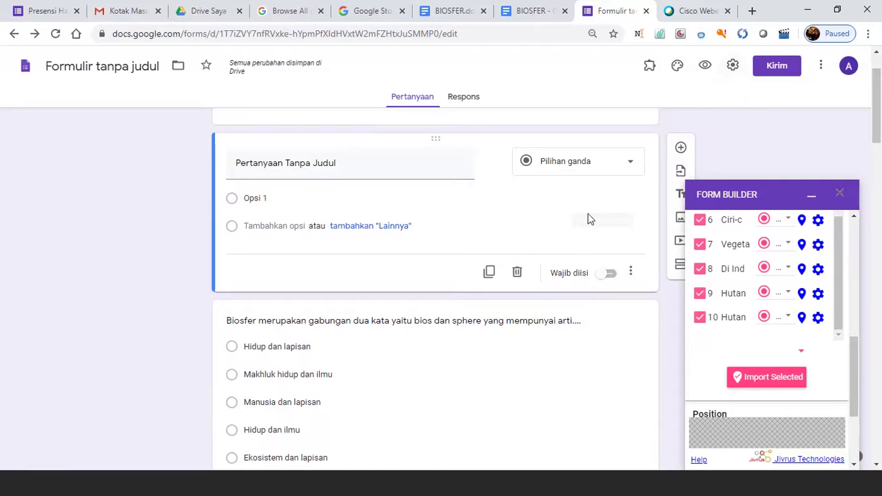
In the form's general settings, enable collecting email addresses (Kumpulkan alamat email) and limiting to one response (Batasi ke 1 tanggapan).
click(733, 71)
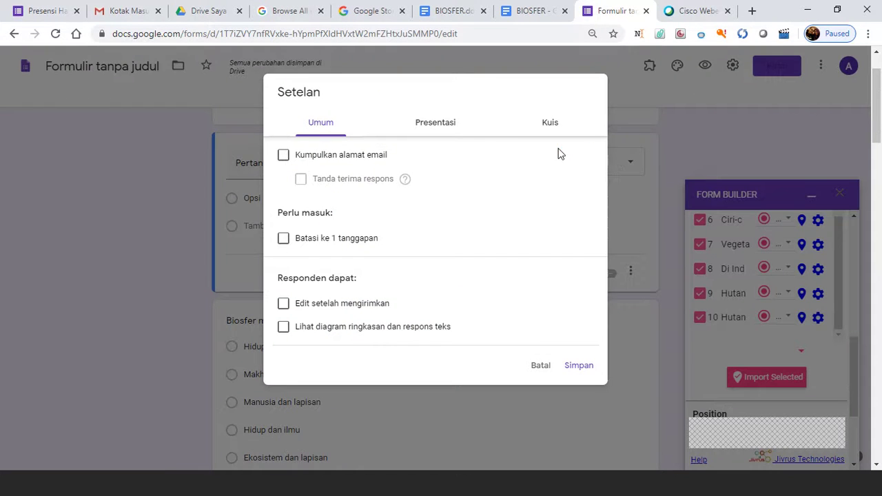
click(437, 127)
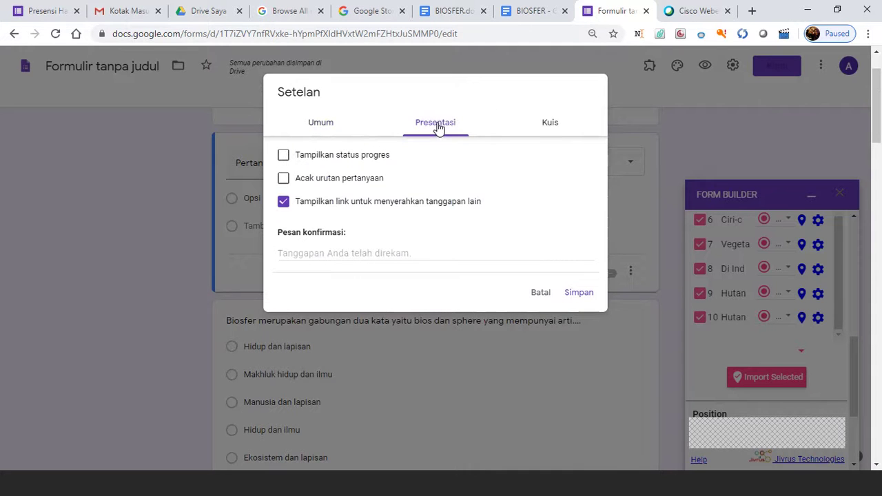
click(327, 127)
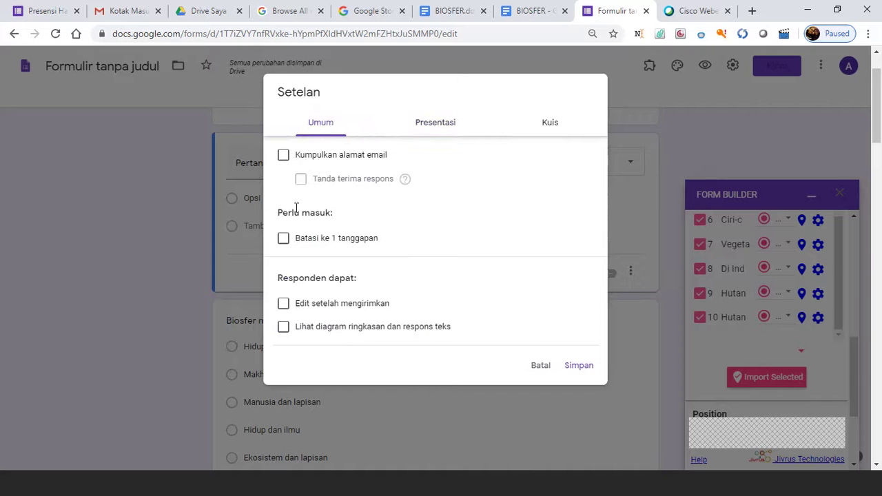
click(283, 159)
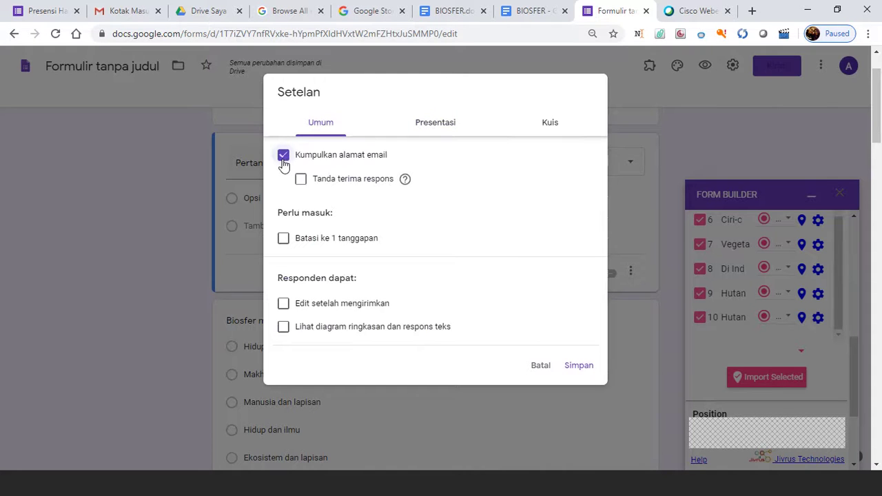
click(283, 241)
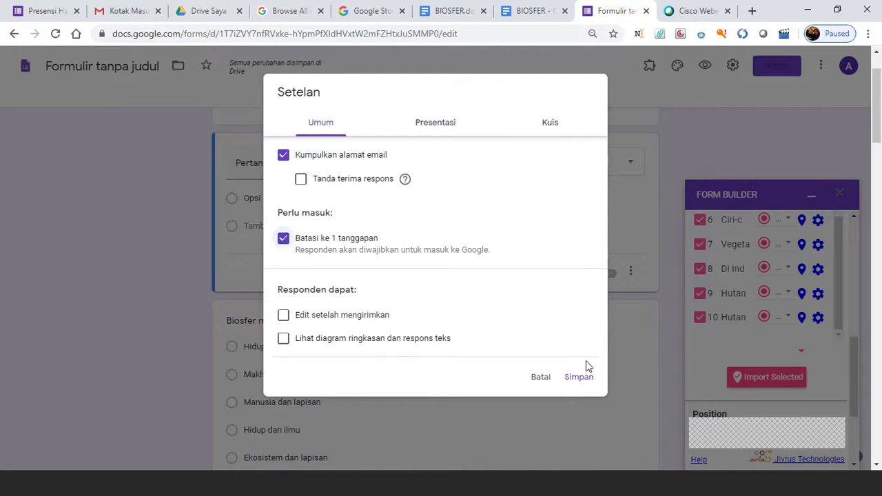
Check the presentation settings, make the form a quiz (Jadikan ini sebagai kuis), and save the settings.
click(436, 123)
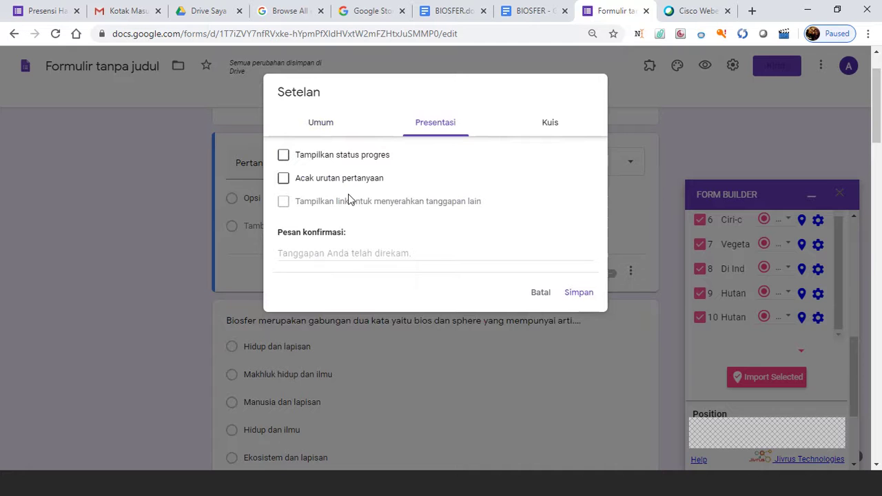
click(547, 131)
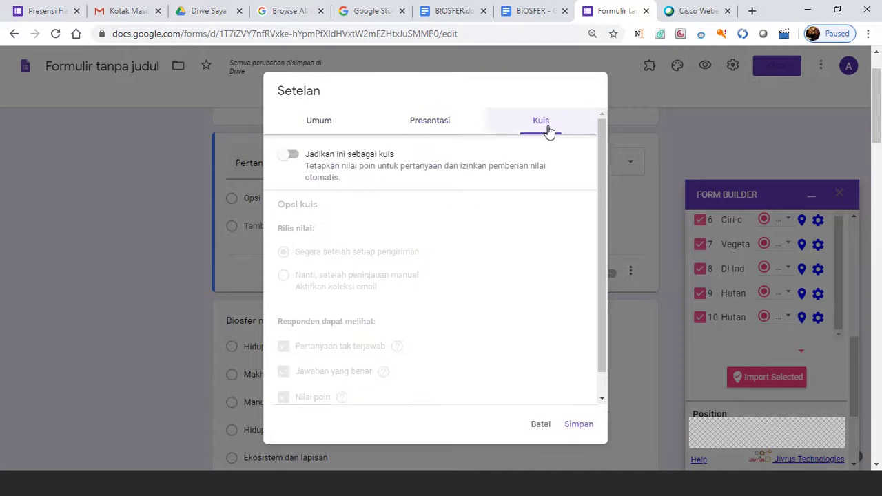
click(293, 154)
click(571, 427)
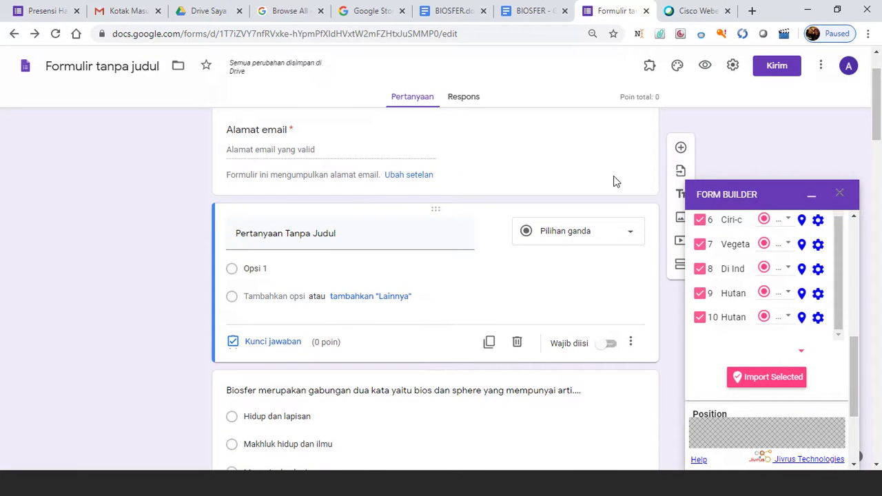
Retitle the untitled question as "NAMA LENGKAP" and make it required.
click(342, 232)
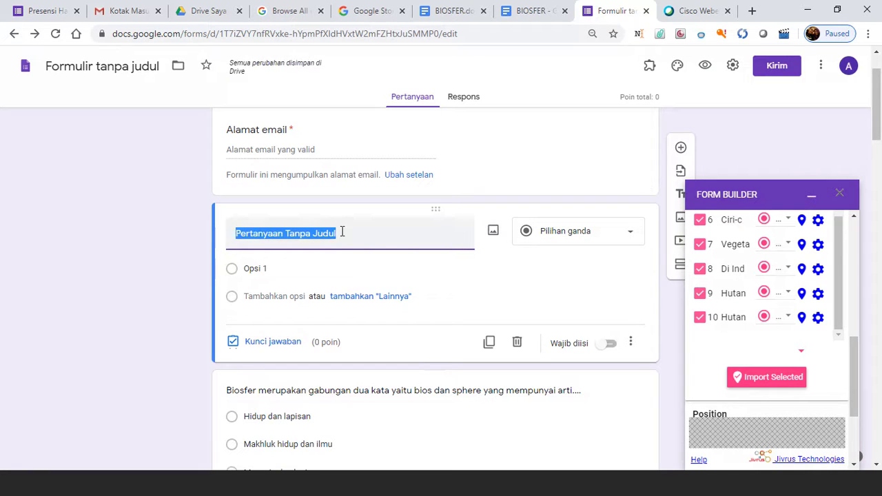
text(NAMA )
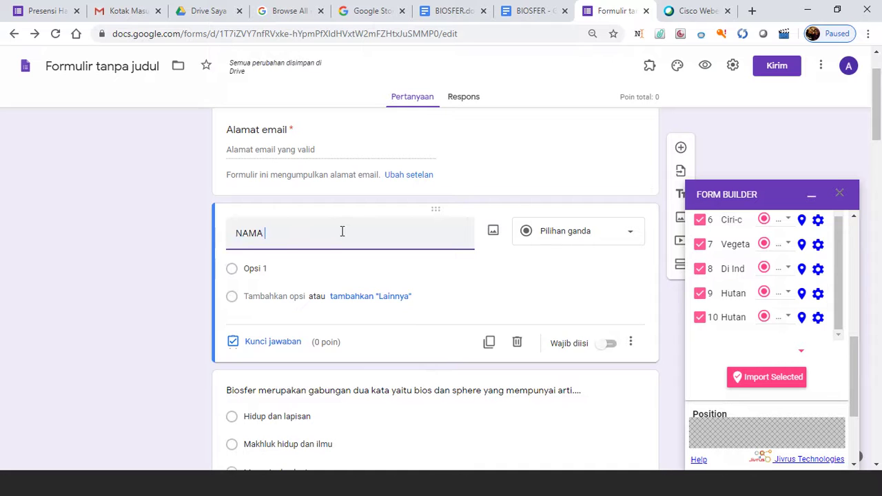
text(LENGKAP)
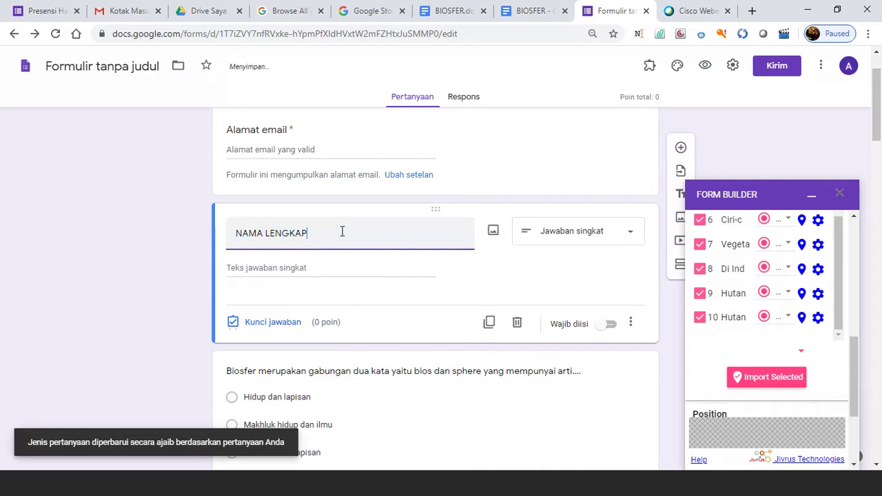
click(610, 326)
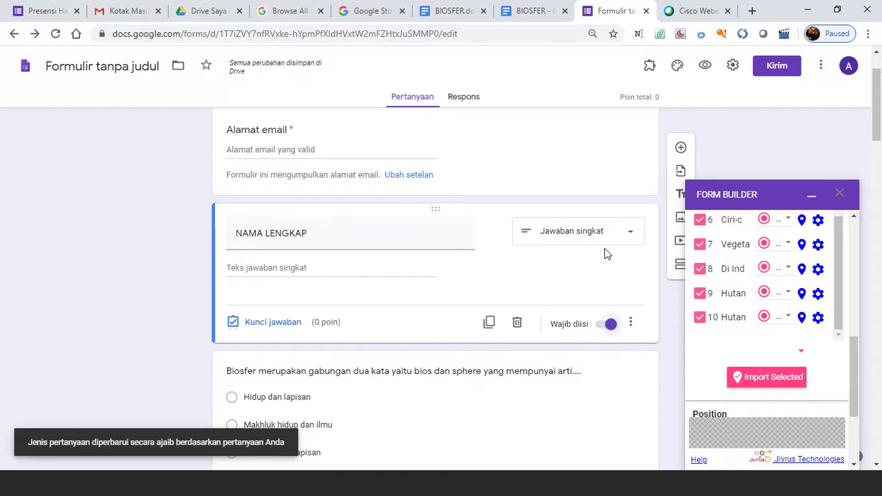
Add a drop-down question titled "KELAS" below the full-name question, closing the Form Builder window that is in the way.
click(680, 148)
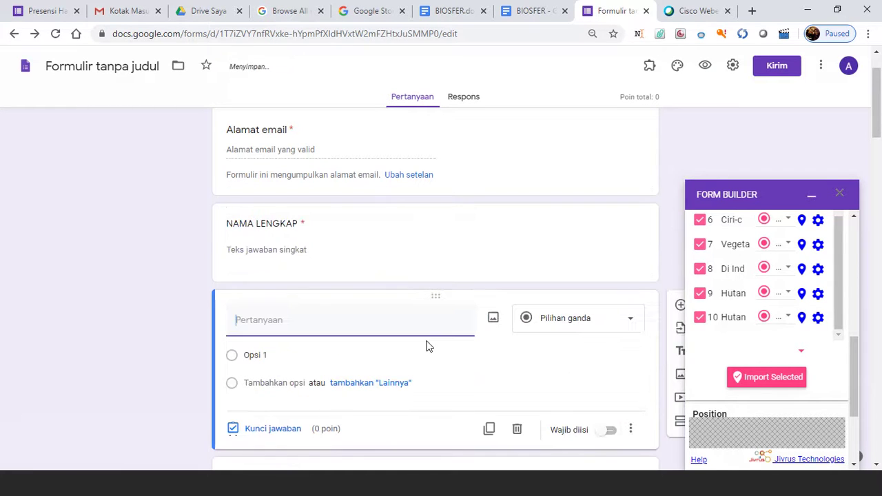
text(KELAS)
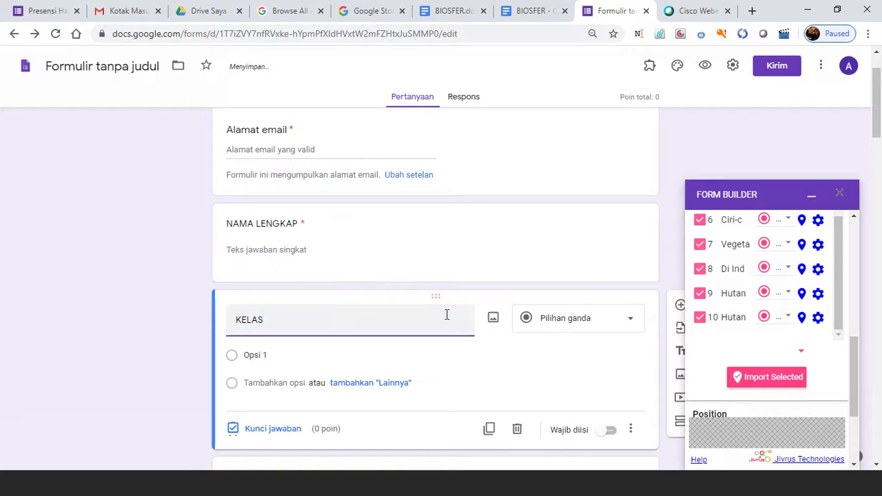
click(565, 321)
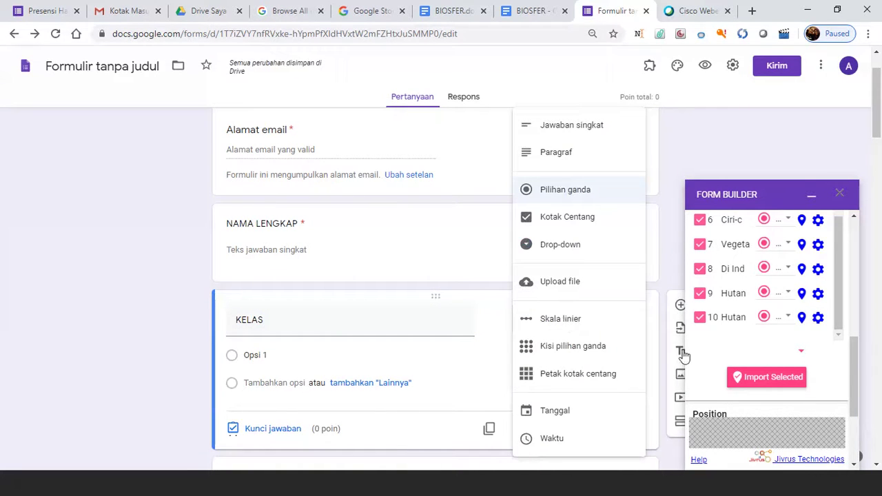
click(839, 198)
click(840, 197)
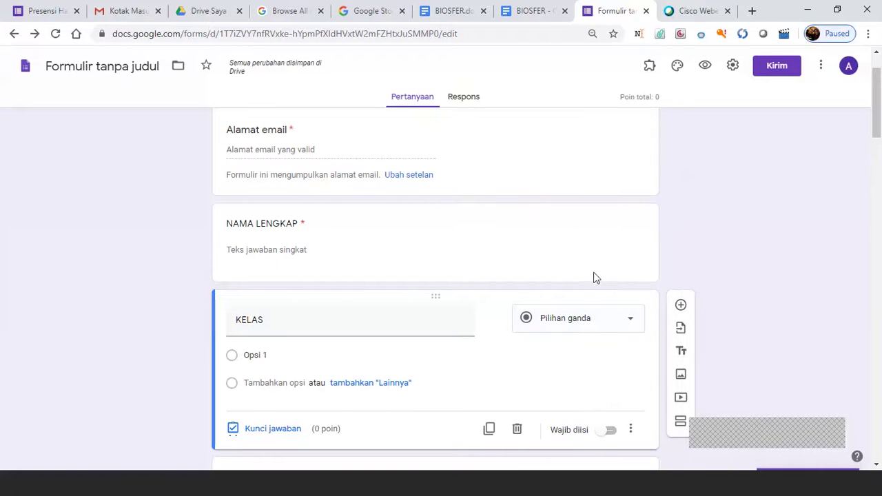
click(629, 328)
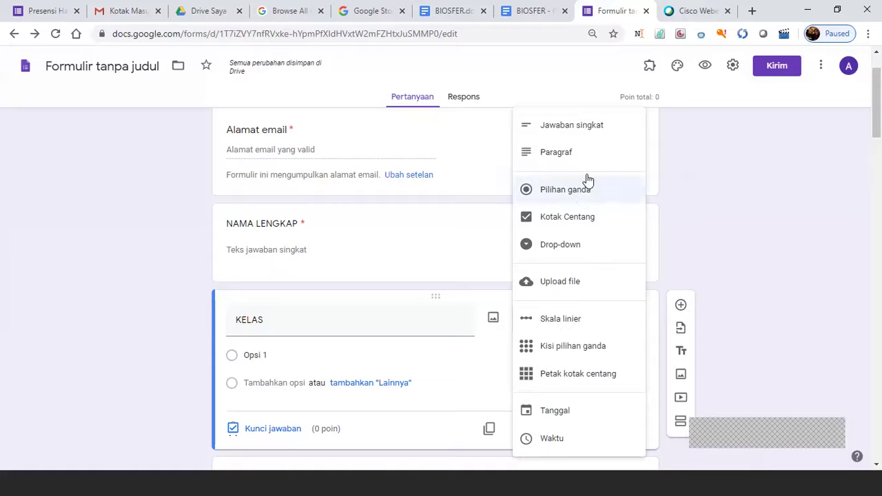
click(556, 246)
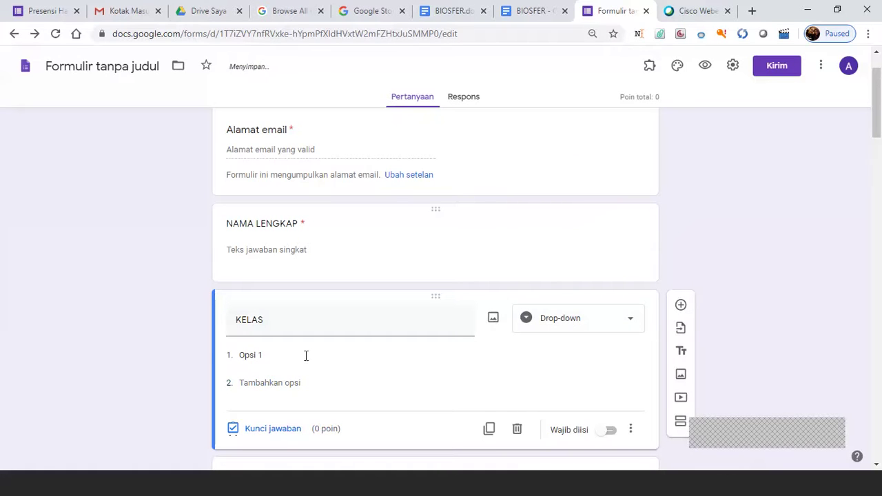
Fill the KELAS drop-down with the options XI IPS 1 through XI IPS 6 and make the question required.
click(268, 354)
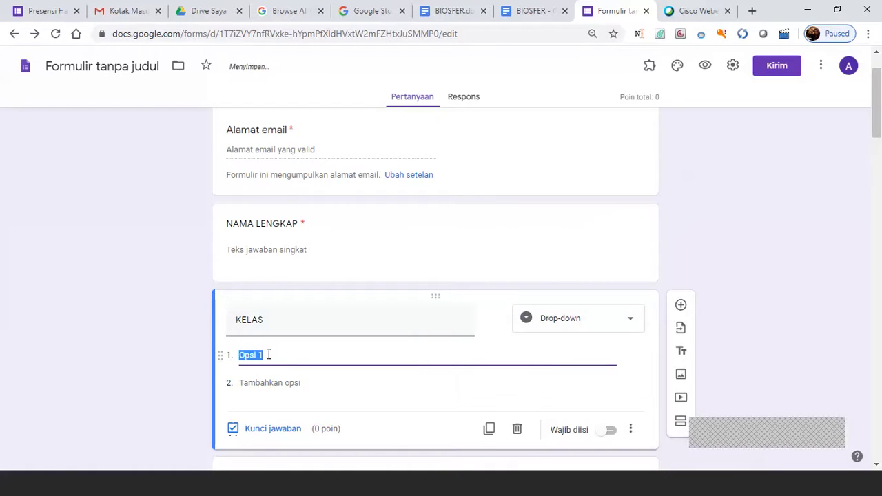
text(XI IPS 1)
key(Return)
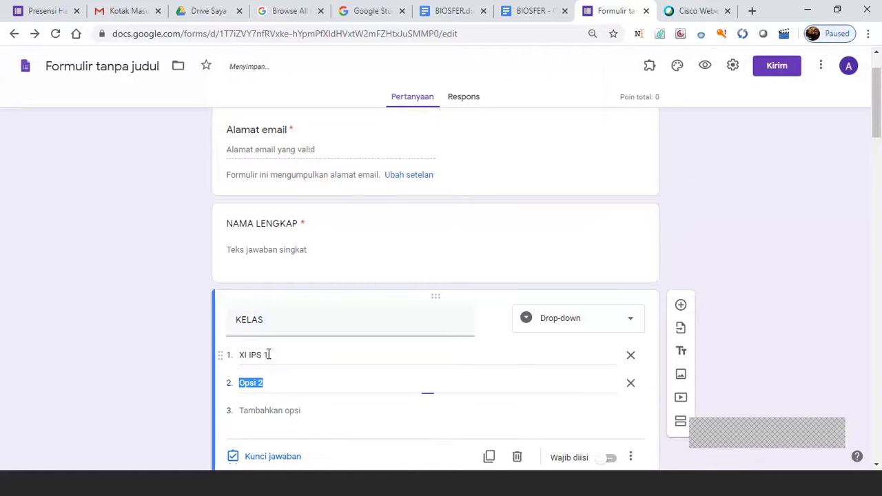
text(XI I)
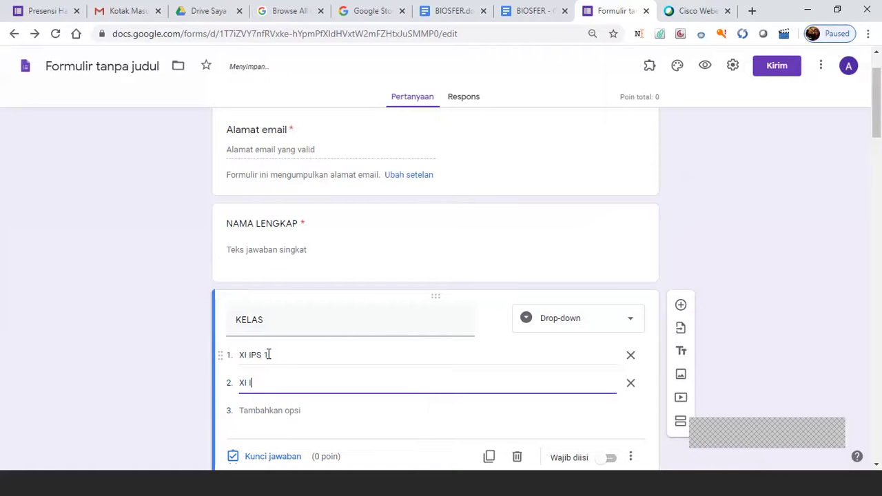
text(PS 2)
key(Return)
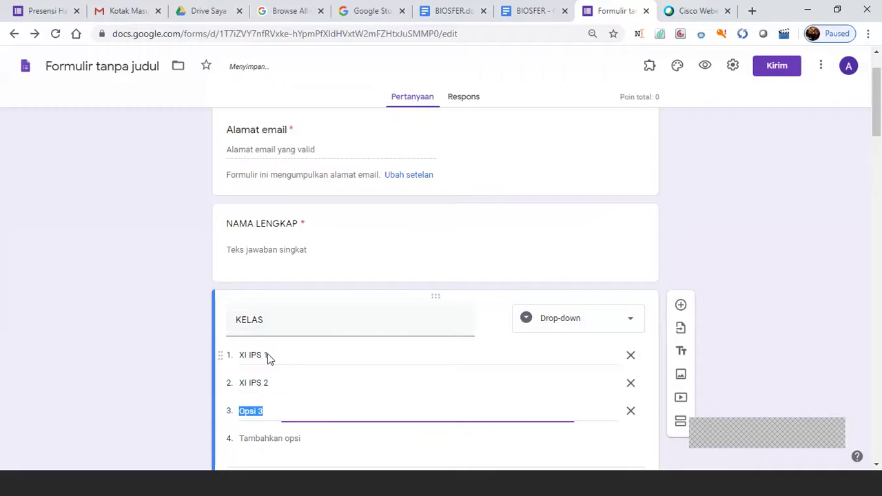
text(XI IPS)
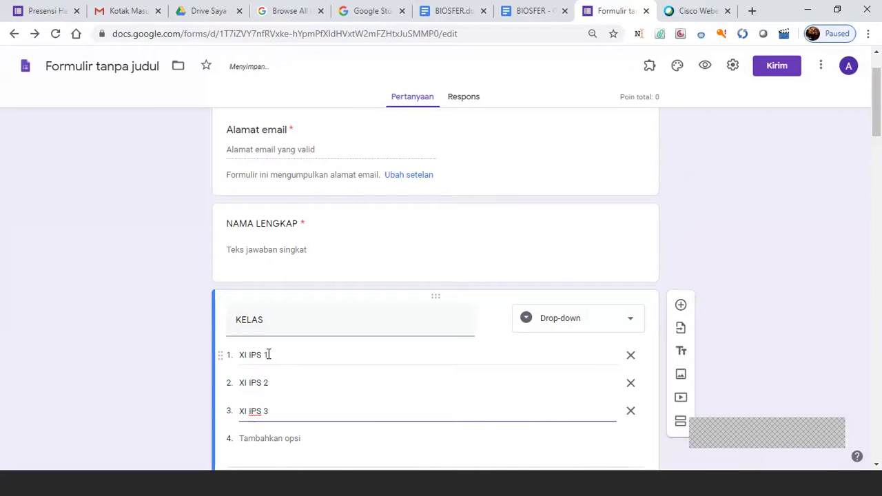
key(Return)
text(XI IPS 4)
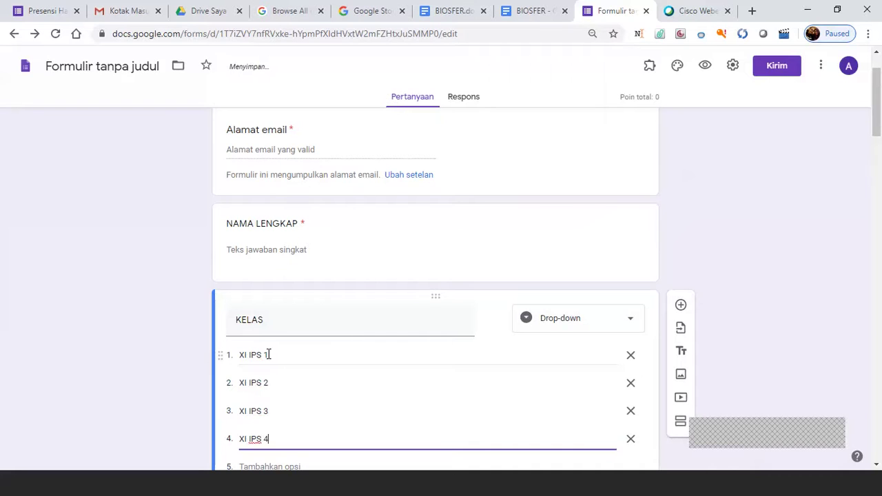
key(Return)
text(XI IPS 5)
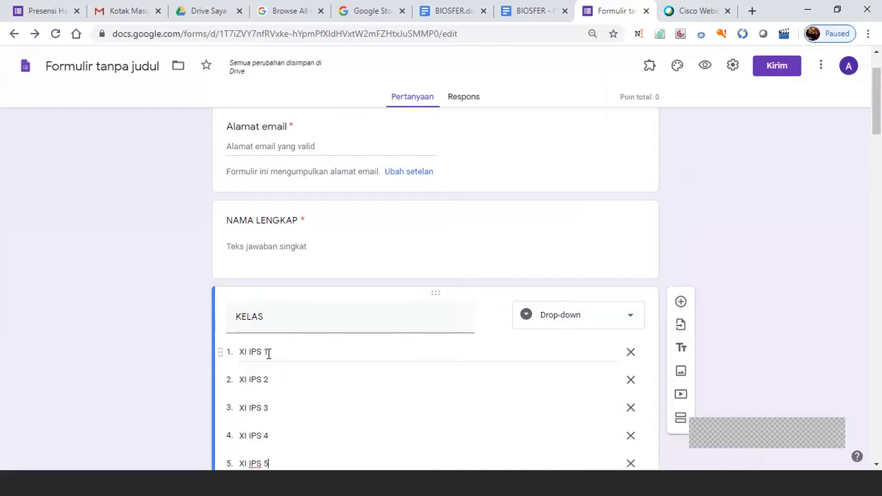
key(Return)
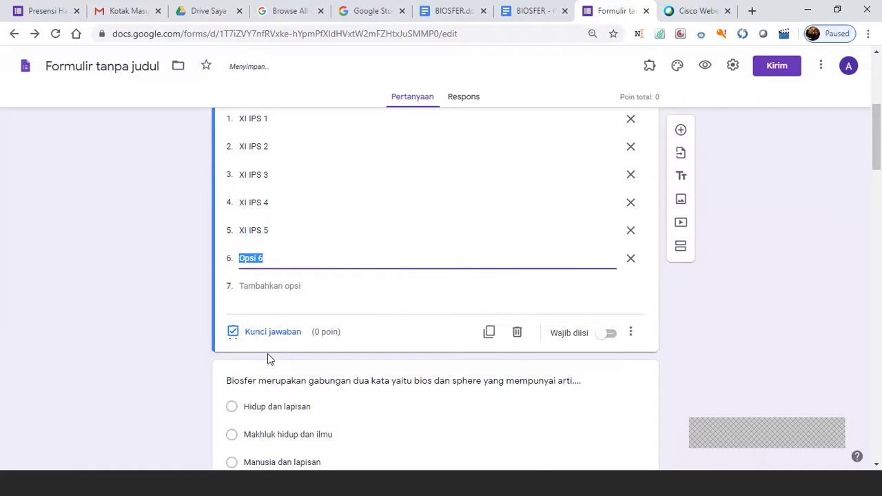
text(XI I)
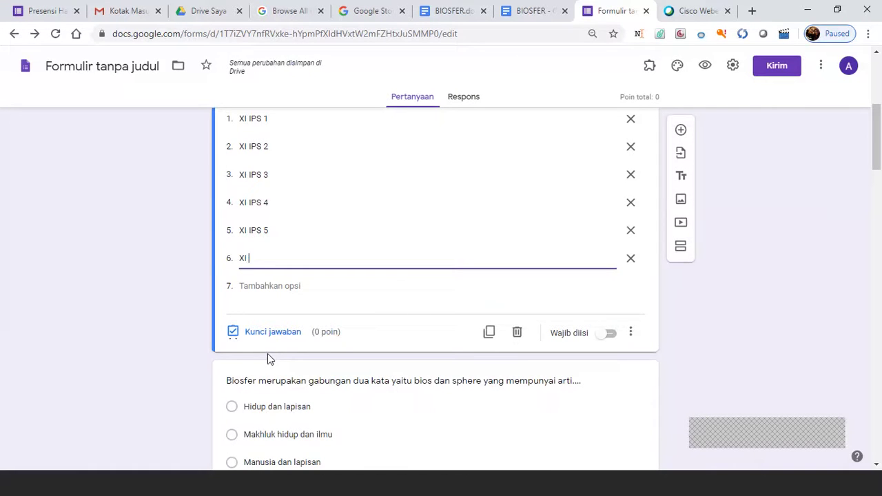
text(PS 6)
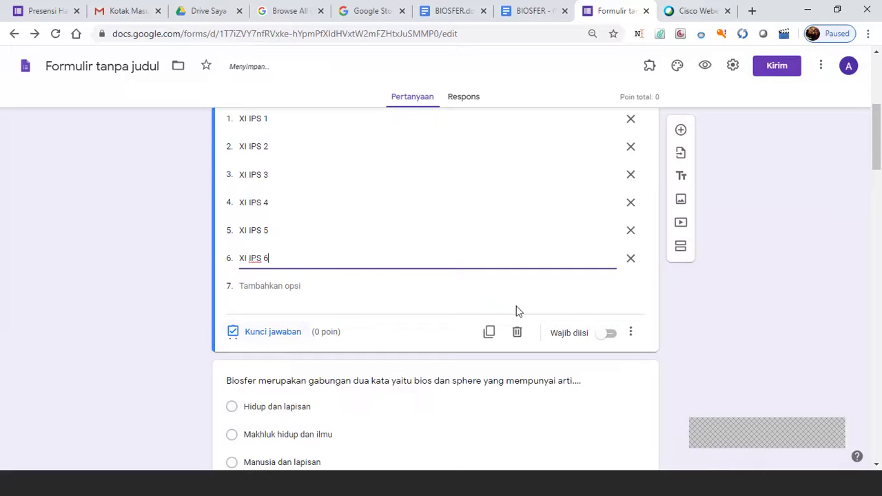
click(613, 336)
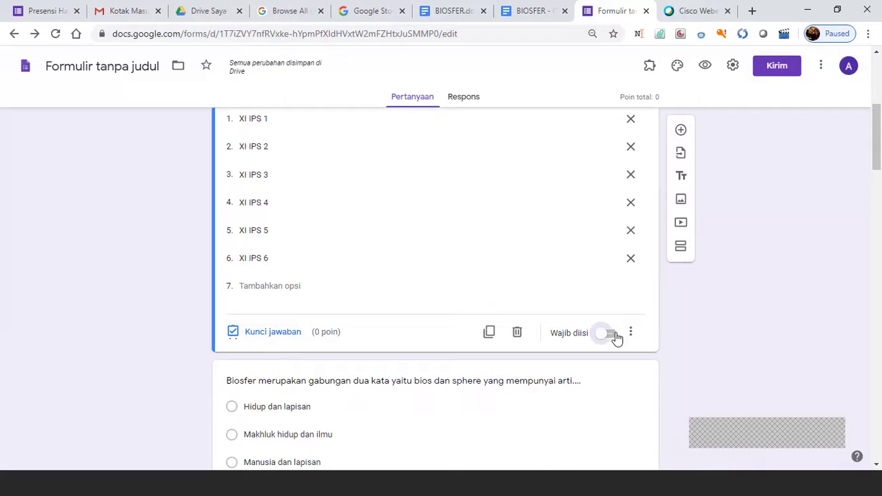
In the answer key of the "Biosfer merupakan gabungan dua kata" question, set 1 point and mark "Hidup dan lapisan" as correct.
drag(877, 132, 876, 168)
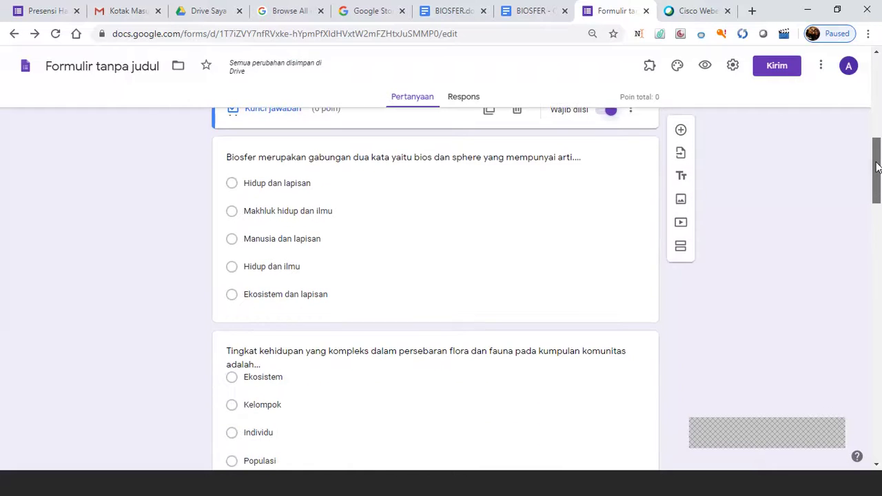
click(464, 230)
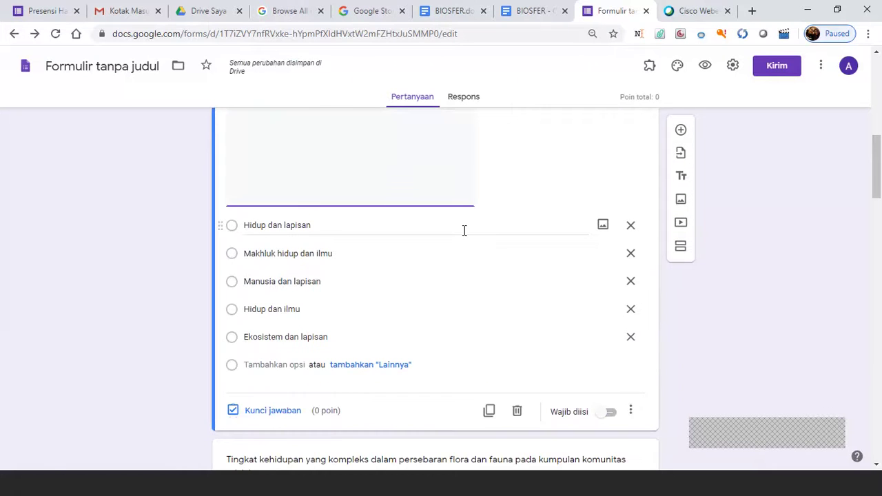
drag(877, 191, 877, 202)
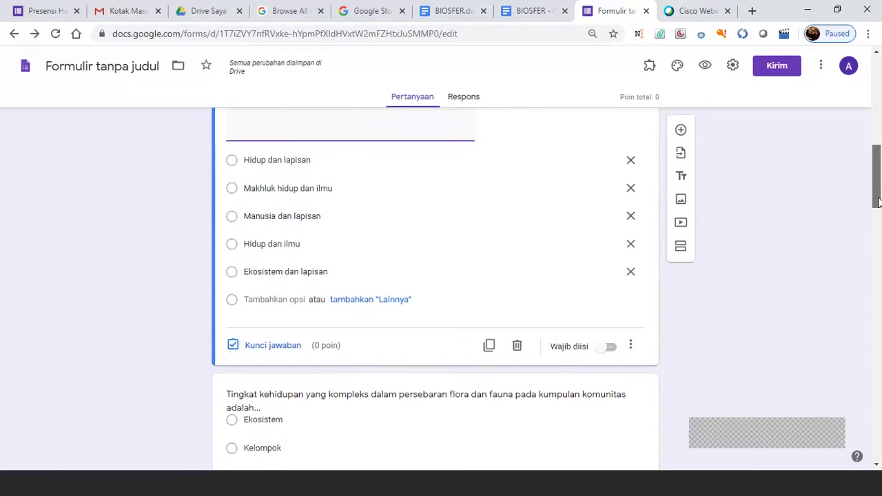
click(273, 345)
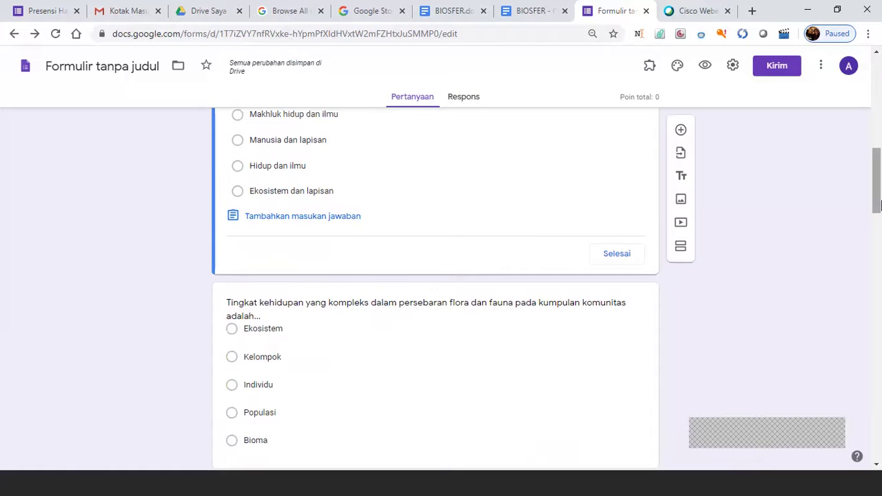
drag(877, 206, 877, 181)
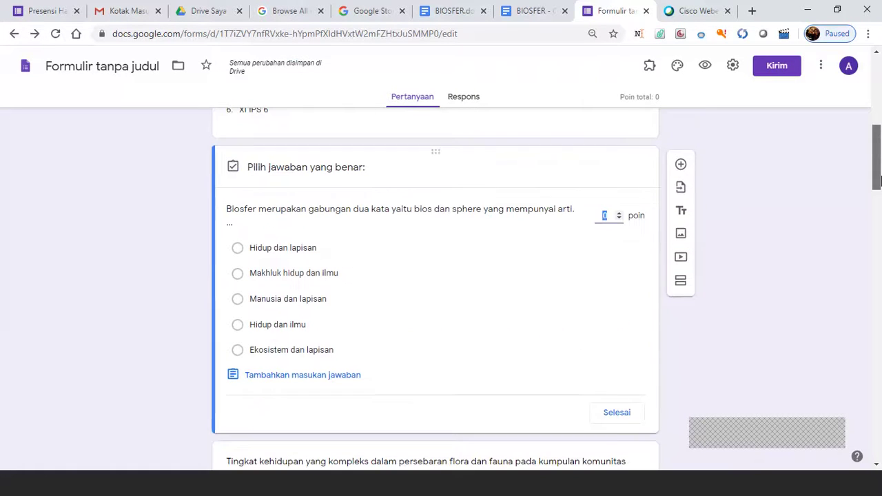
click(619, 213)
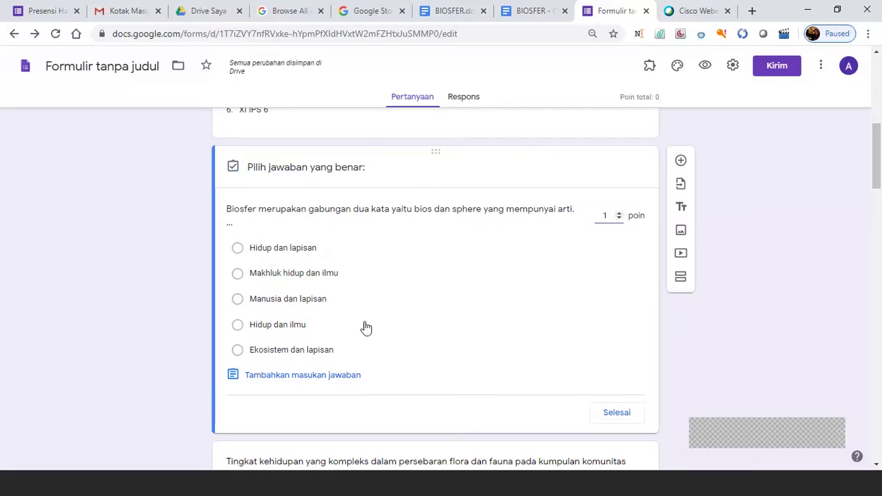
click(236, 248)
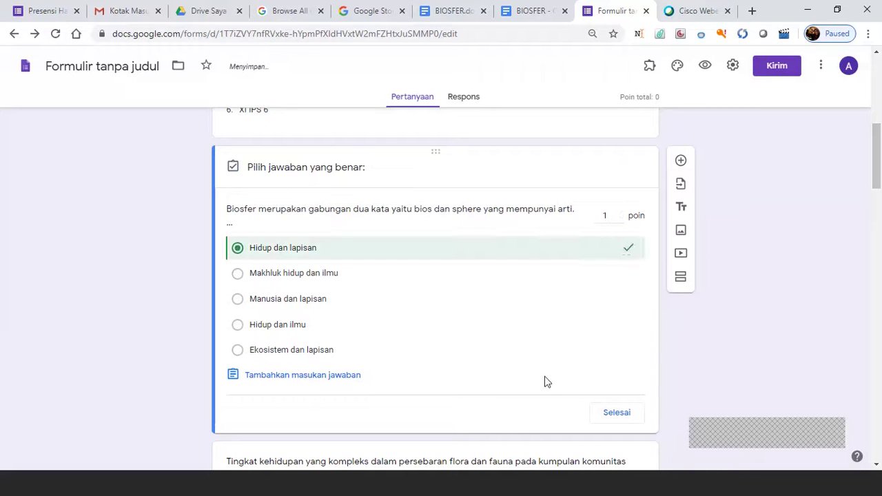
click(622, 413)
Make the "Biosfer merupakan gabungan dua kata" question required and shuffle its option order (Acak urutan opsi).
click(611, 411)
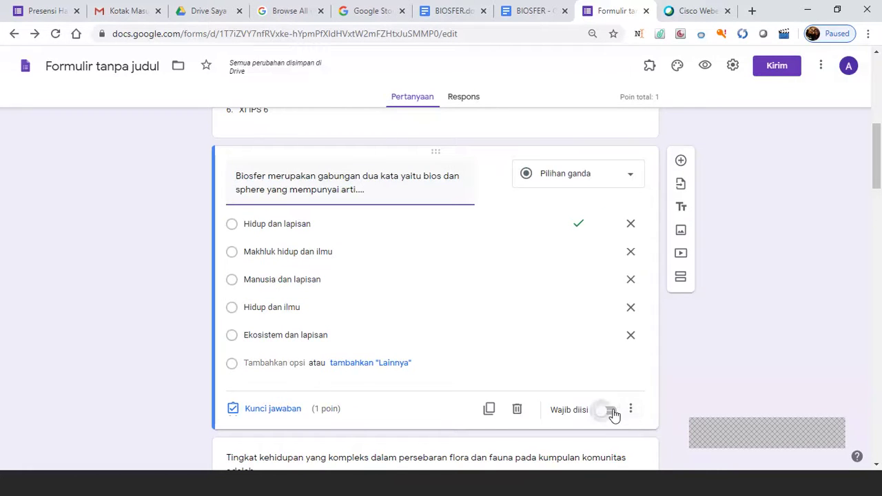
click(630, 411)
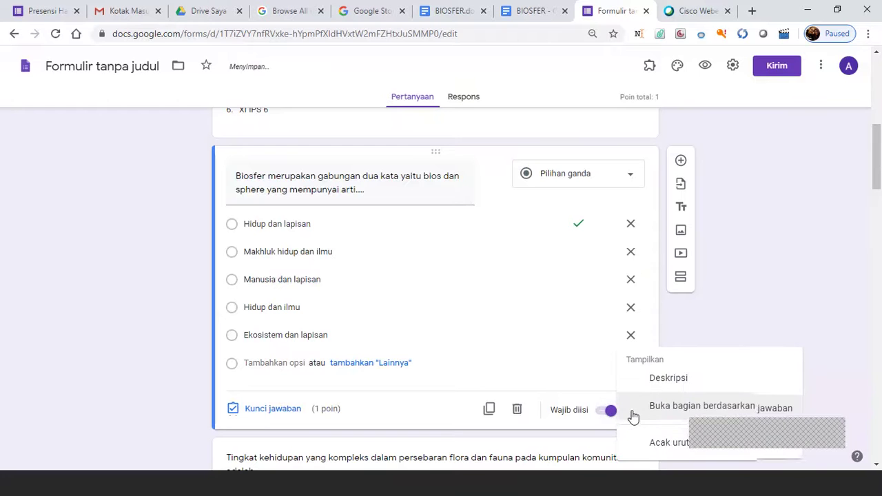
click(659, 443)
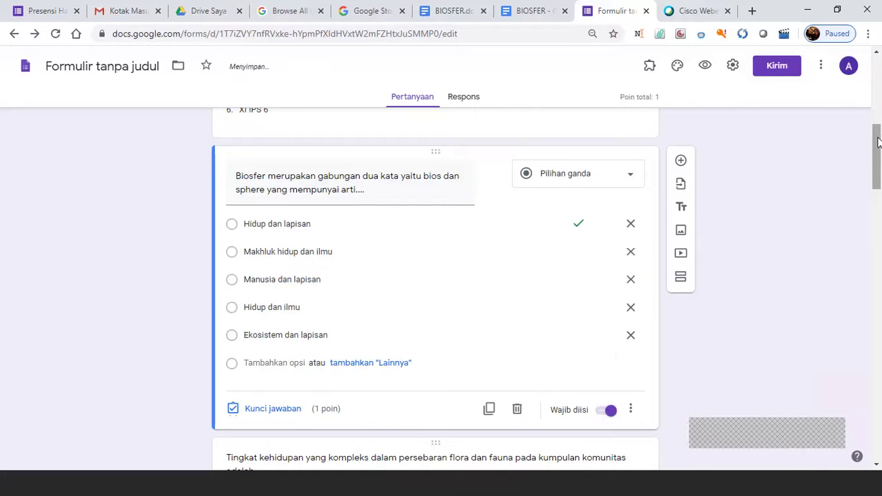
In the answer key of the "Tingkat kehidupan yang kompleks" question, set 1 point and mark "Ekosistem" as correct.
drag(877, 141, 877, 183)
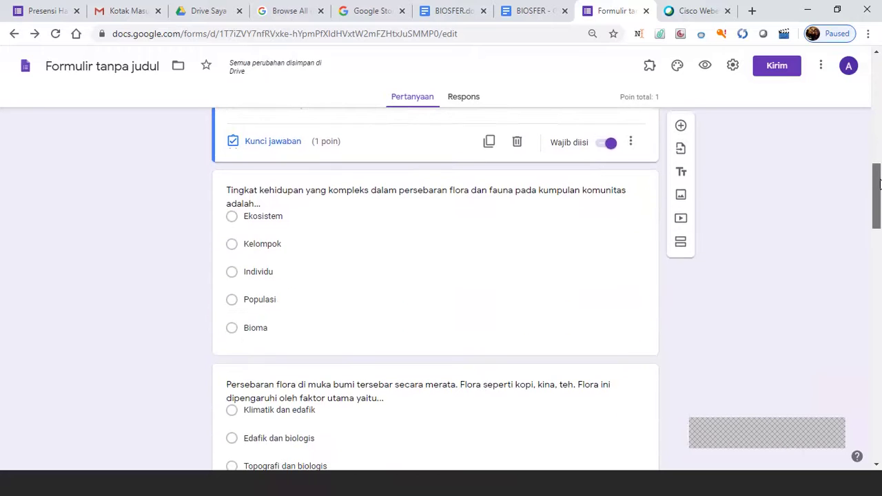
click(351, 261)
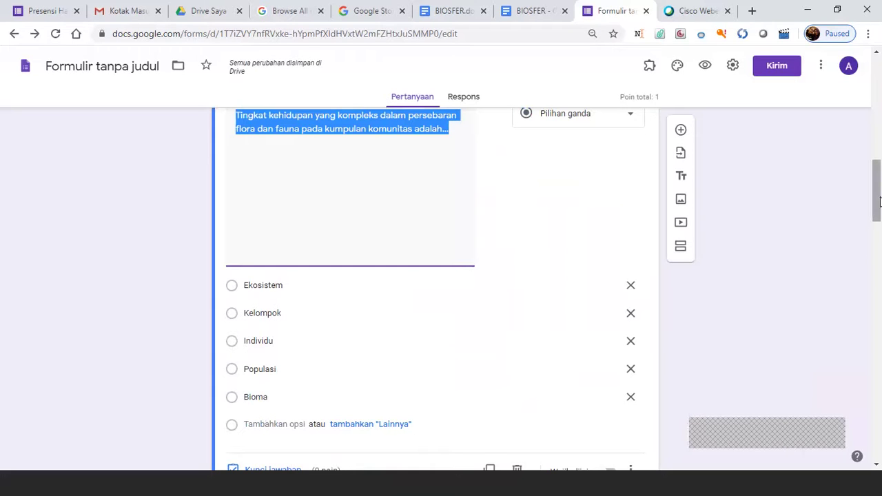
drag(877, 201, 877, 230)
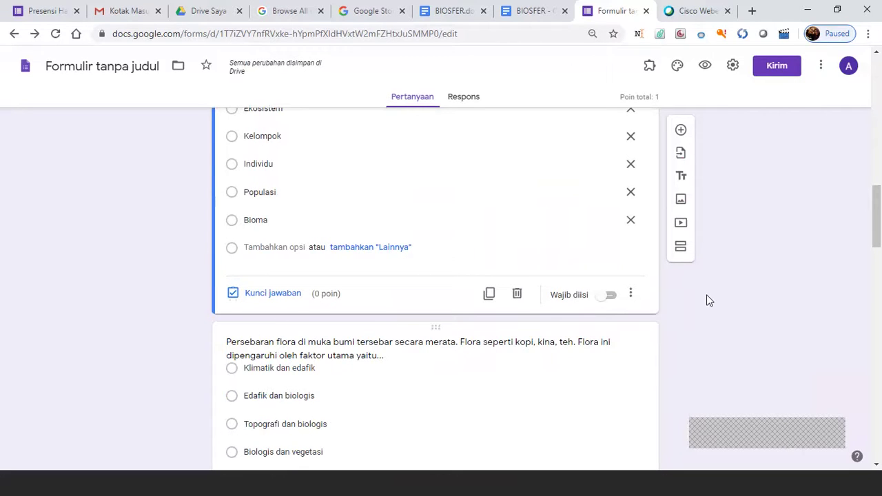
click(233, 116)
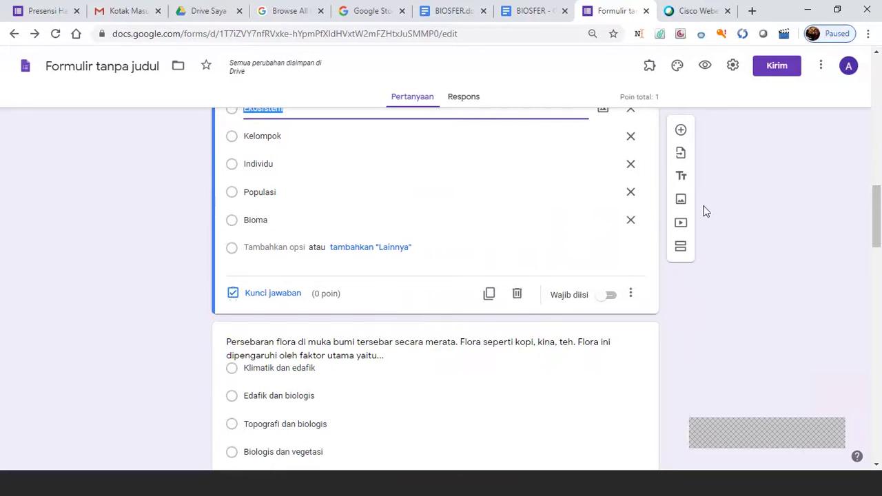
mouse_move(878, 244)
mouse_down()
mouse_move(878, 148)
mouse_move(878, 242)
mouse_up()
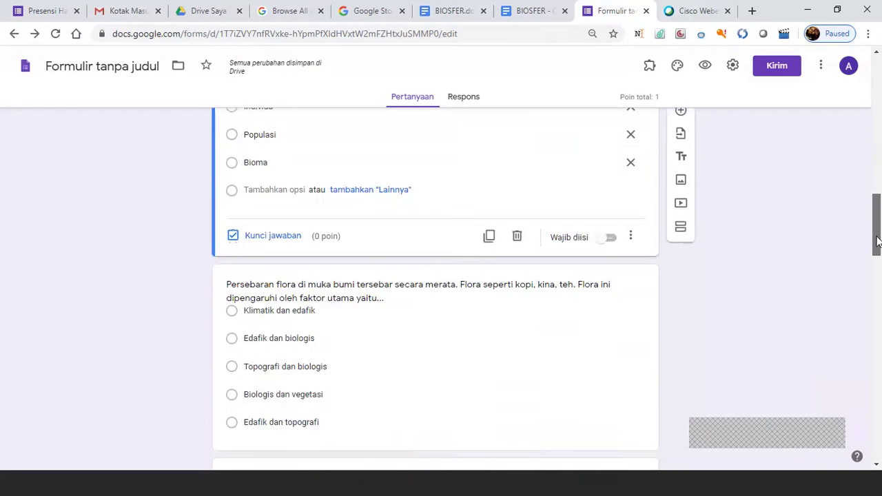
click(273, 235)
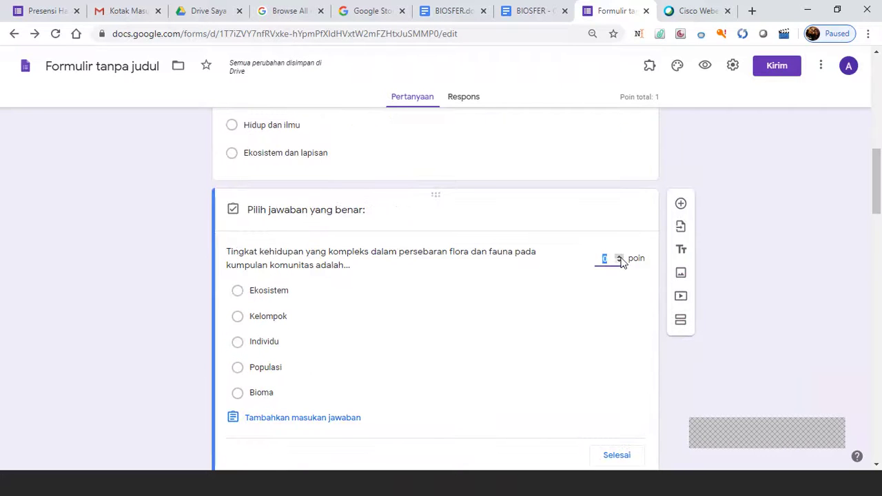
click(238, 293)
drag(878, 190, 878, 230)
click(612, 183)
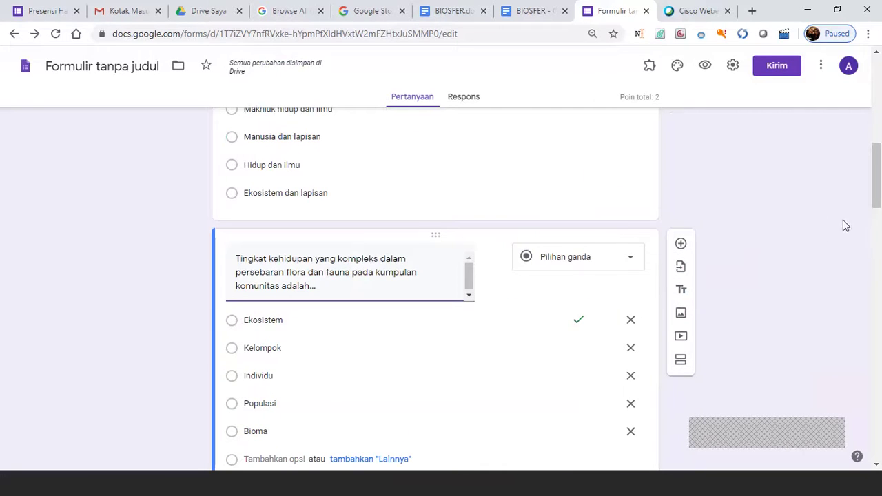
Make the "Tingkat kehidupan yang kompleks" question required and shuffle its option order (Acak urutan opsi).
drag(879, 190, 878, 226)
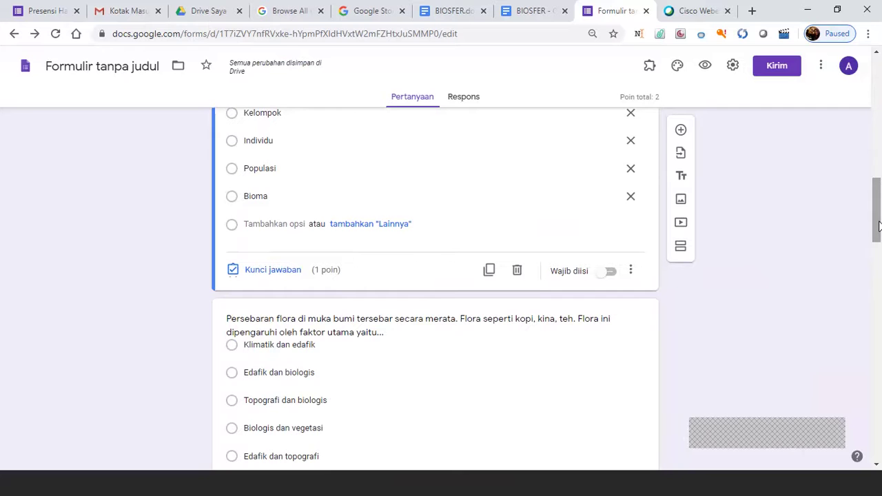
click(610, 272)
click(630, 272)
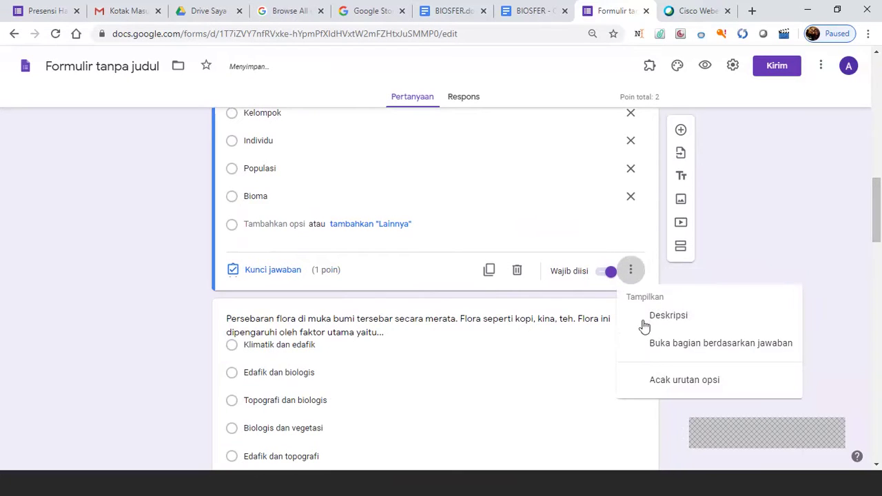
click(657, 381)
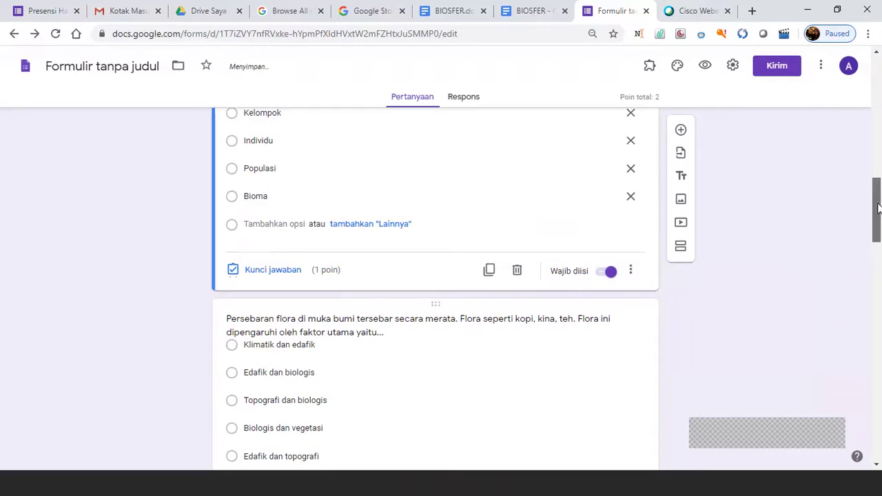
In the answer key of the "Persebaran flora di muka bumi" question, set 1 point and mark "Klimatik dan edafik" as correct.
drag(878, 209, 878, 234)
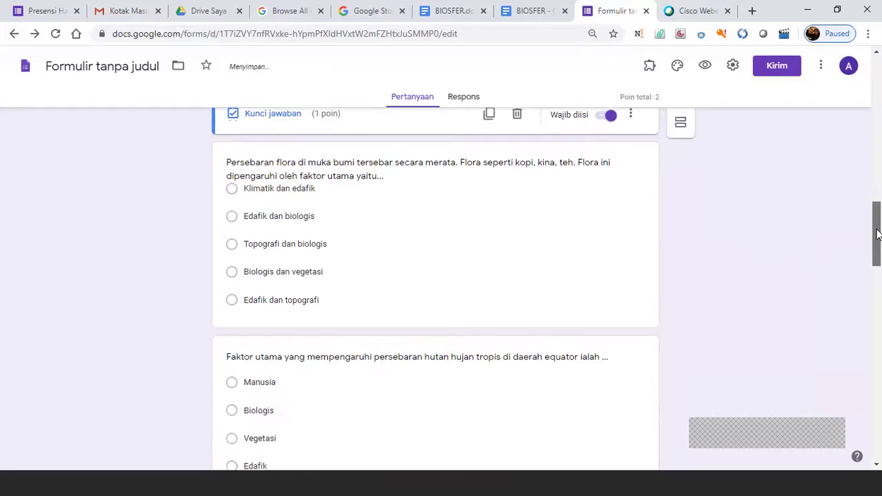
click(261, 298)
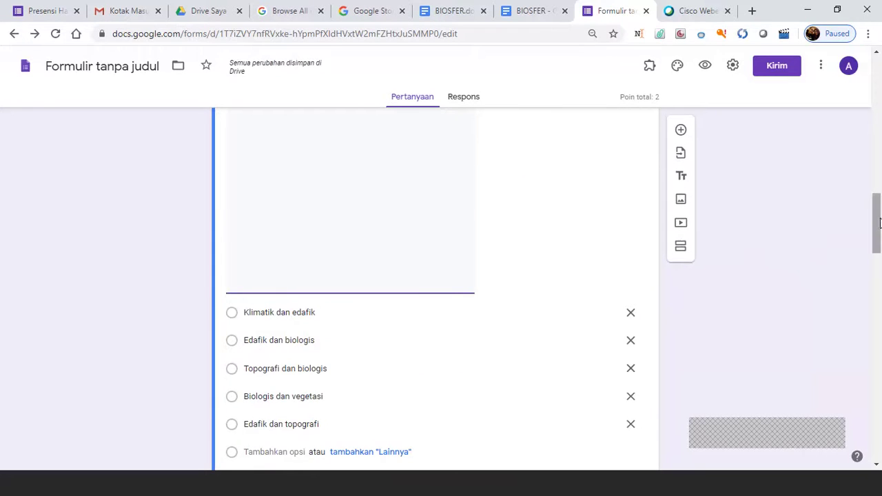
drag(879, 222, 879, 247)
click(274, 329)
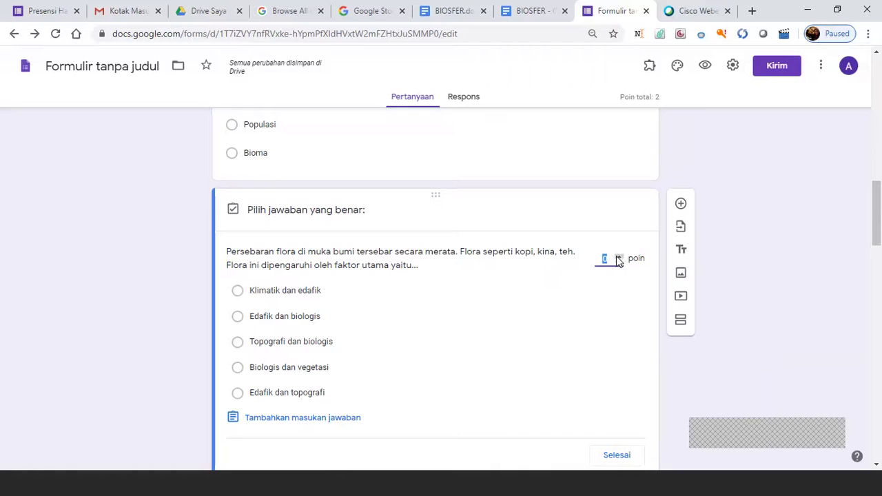
click(618, 256)
click(237, 290)
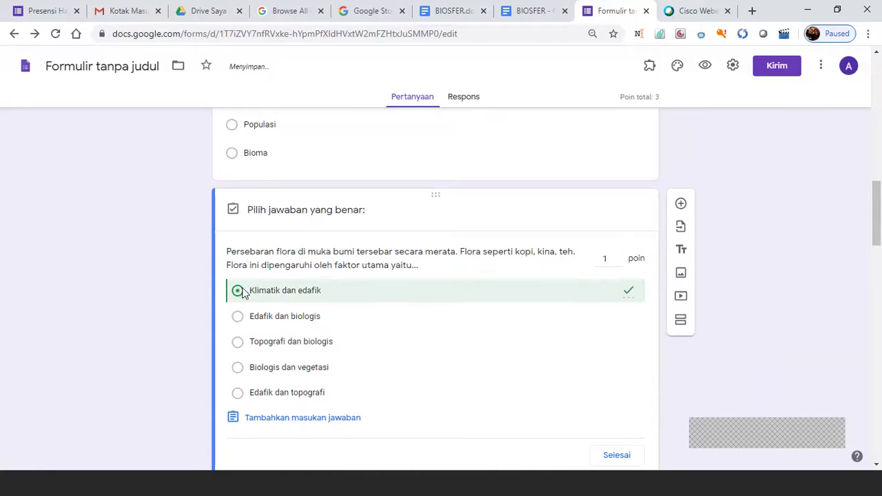
Finish the "Persebaran flora" answer key and give the "Faktor utama yang mempengaruhi persebaran hutan hujan tropis" question 1 point with "Klimatik" as correct.
drag(875, 207, 876, 252)
click(601, 169)
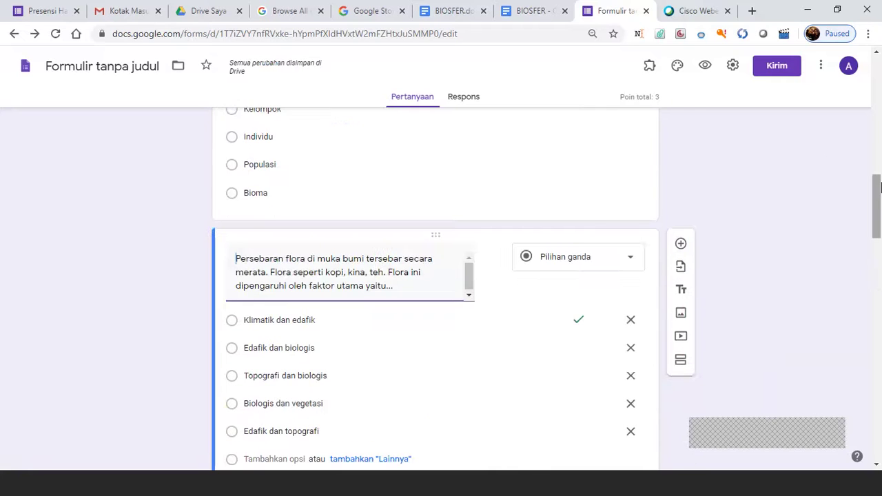
drag(880, 184, 880, 246)
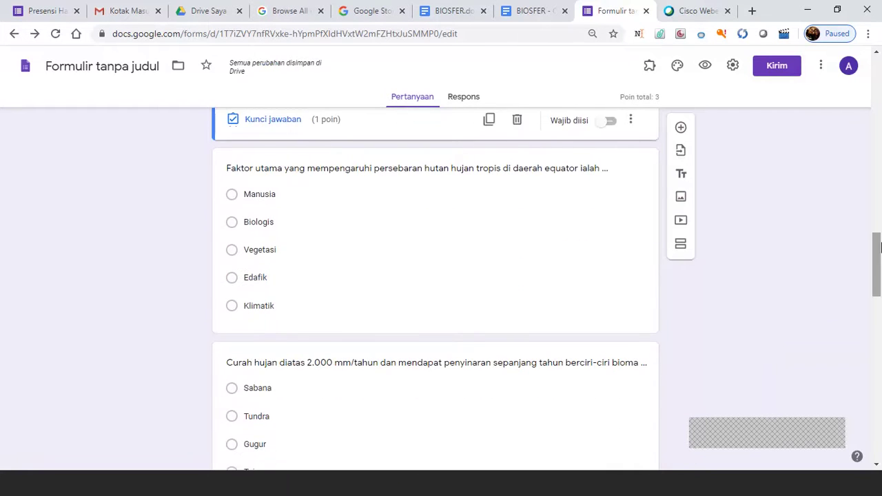
click(392, 286)
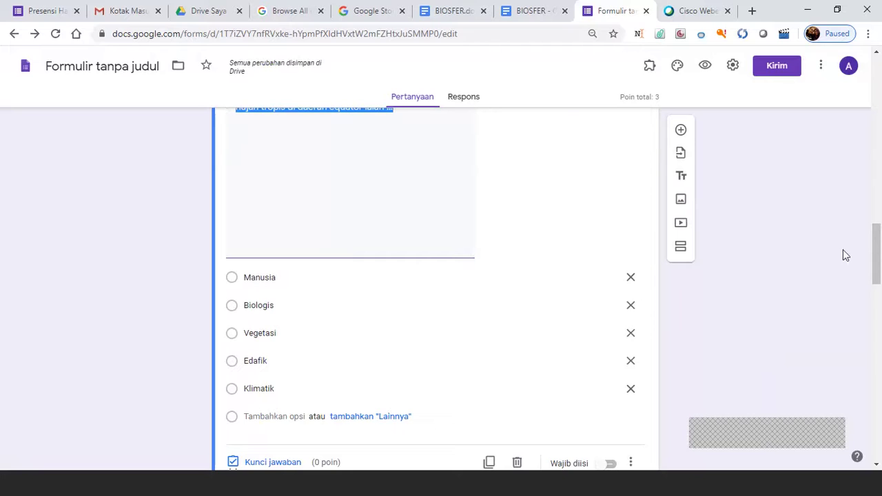
click(270, 463)
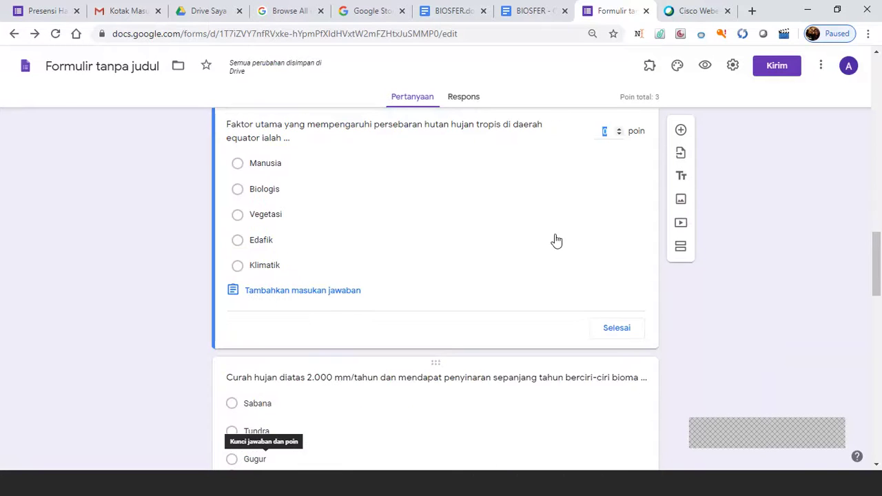
click(619, 128)
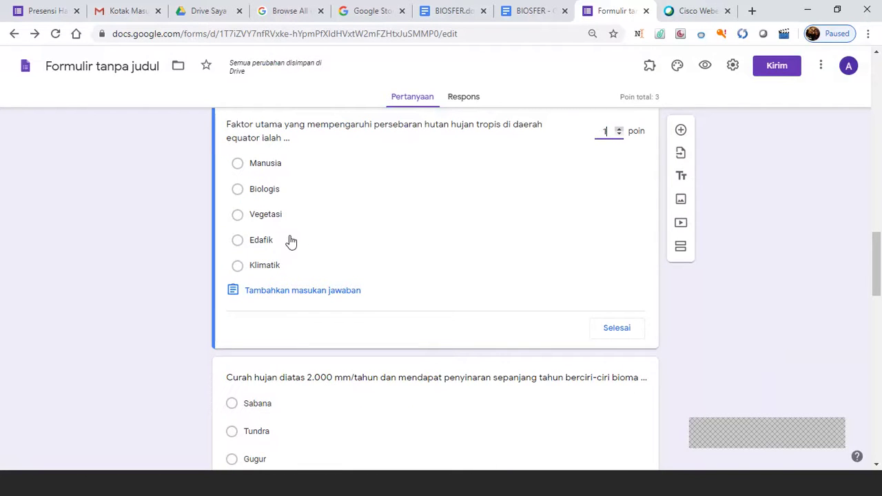
click(237, 266)
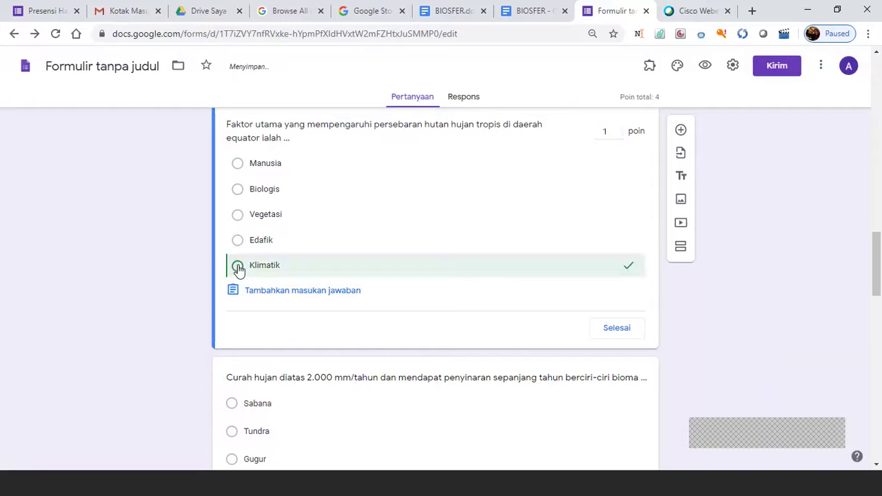
click(616, 334)
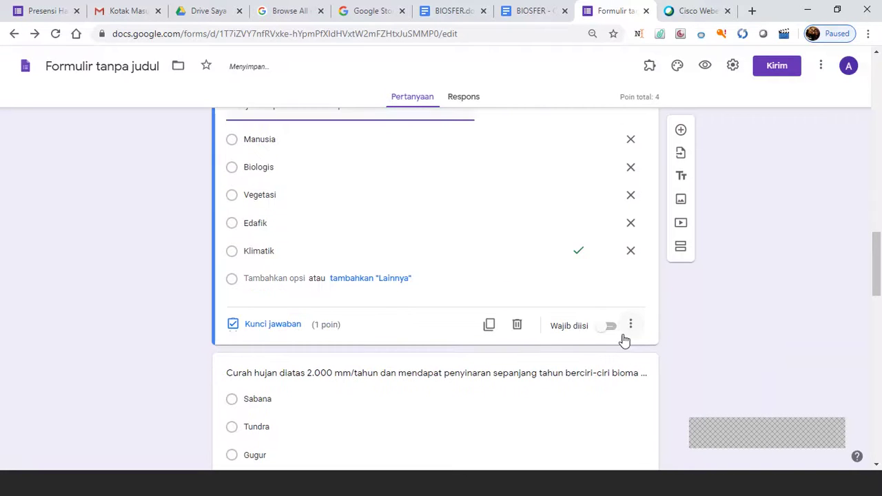
Make the "Faktor utama yang mempengaruhi persebaran hutan hujan tropis" question required and shuffle its option order (Acak urutan opsi).
click(611, 328)
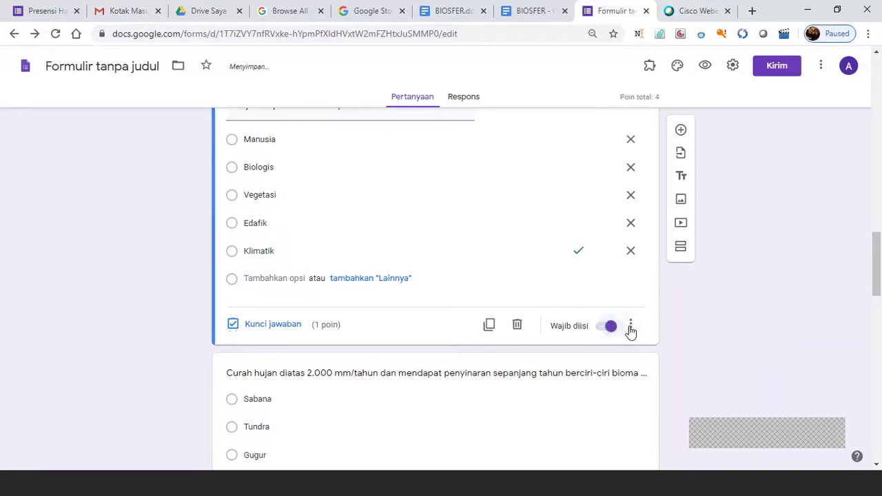
click(630, 325)
click(672, 435)
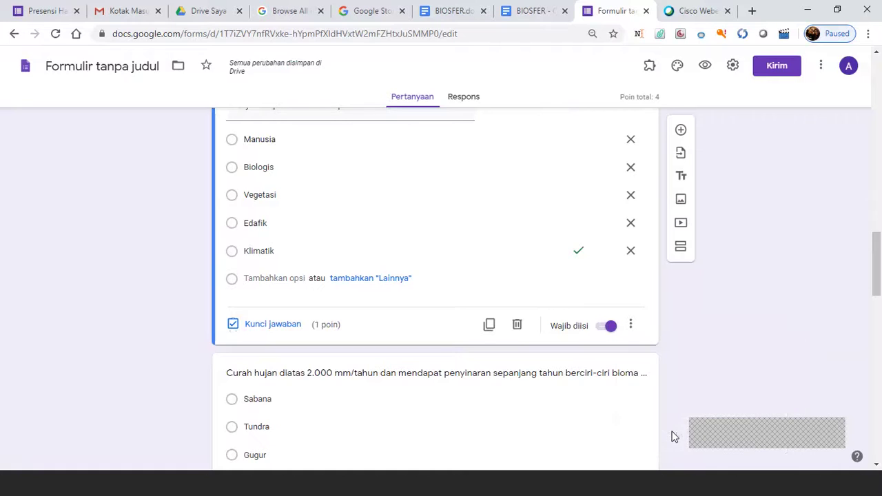
In the answer key of the "Curah hujan diatas 2.000 mm/tahun" question, set 1 point and mark "Hutan basah" as correct.
drag(877, 263, 878, 295)
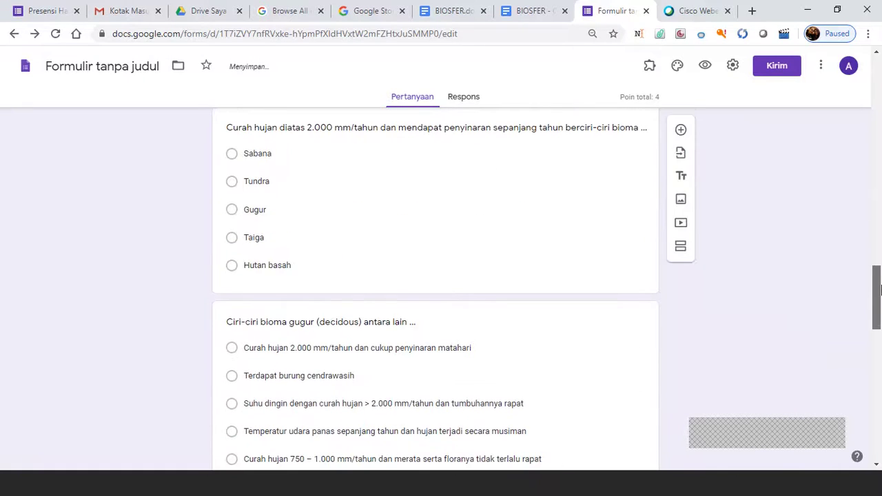
click(466, 197)
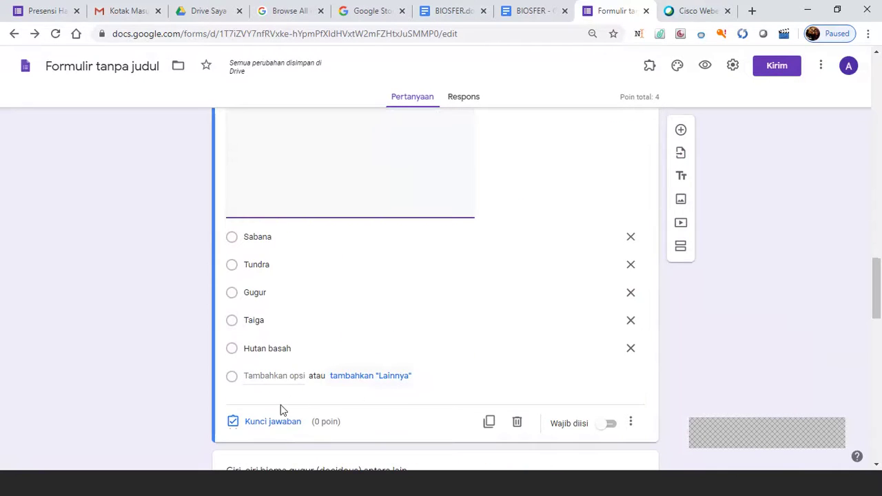
click(270, 422)
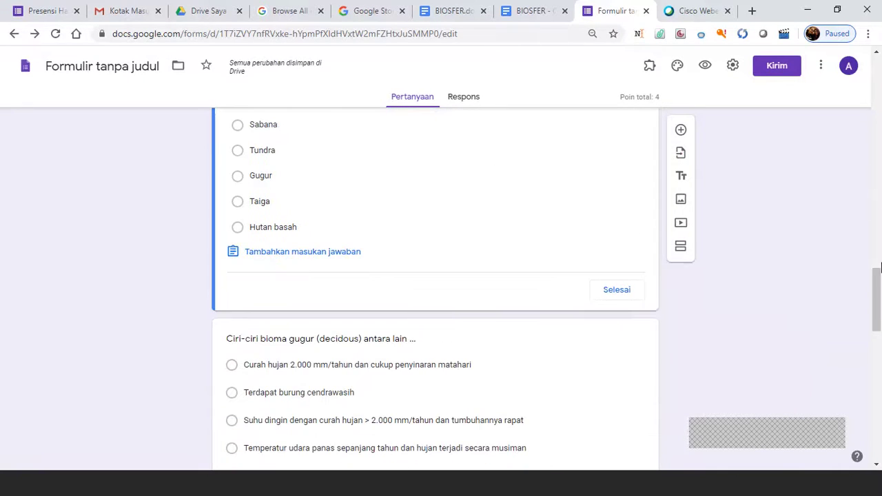
scroll(666, 333, up, 3)
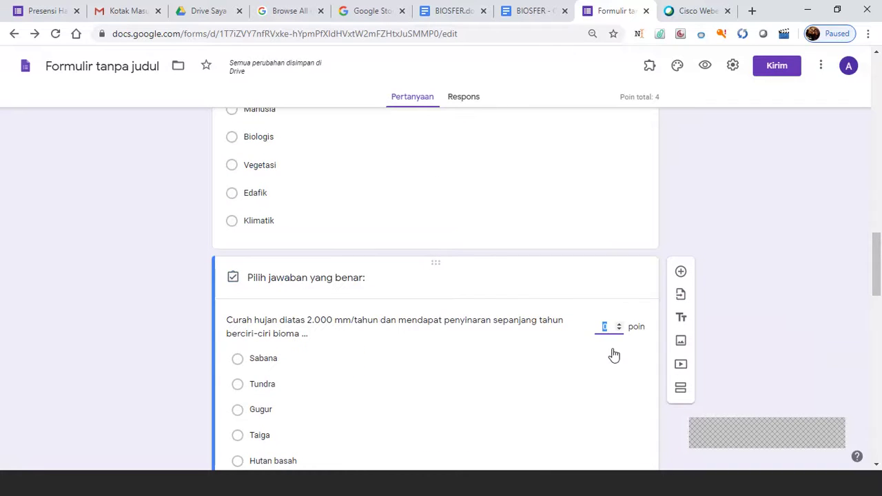
click(619, 325)
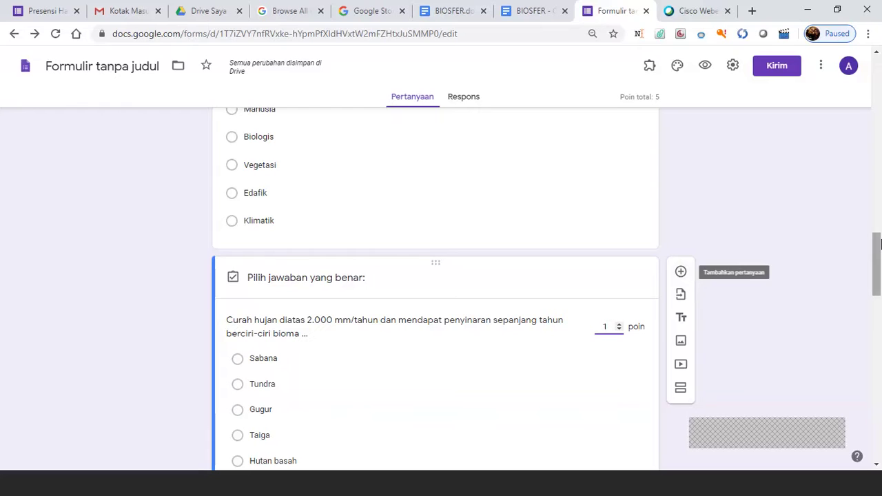
drag(878, 251, 878, 262)
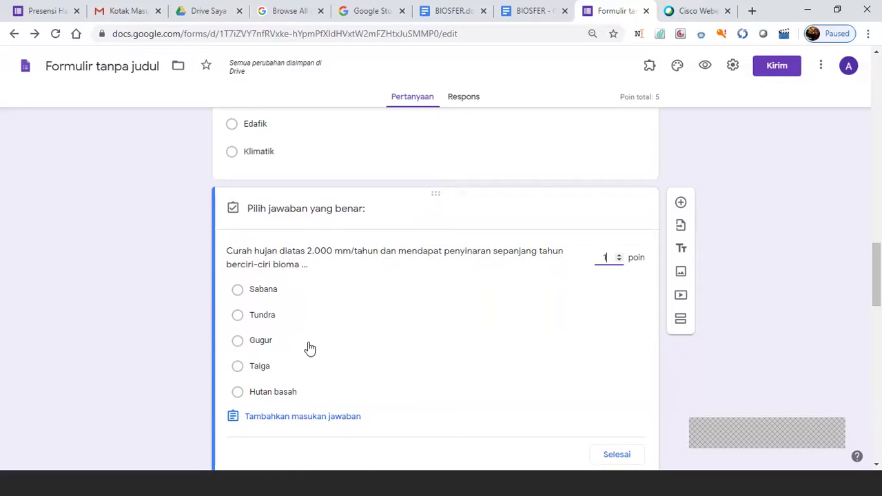
click(237, 391)
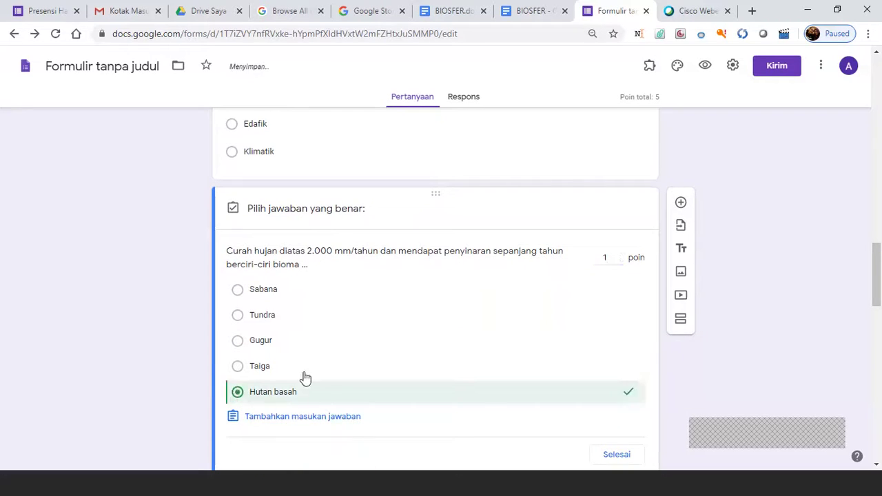
click(616, 455)
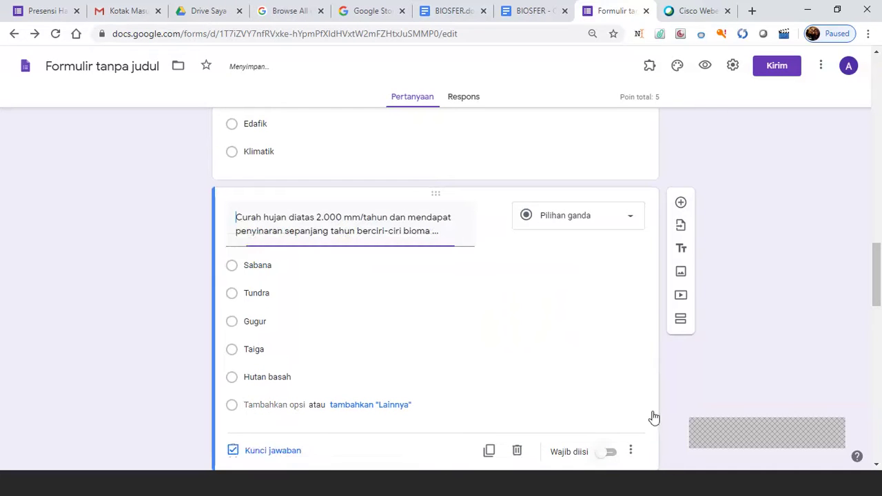
Make the "Curah hujan diatas 2.000 mm/tahun" question required and shuffle its option order (Acak urutan opsi).
drag(880, 266, 880, 295)
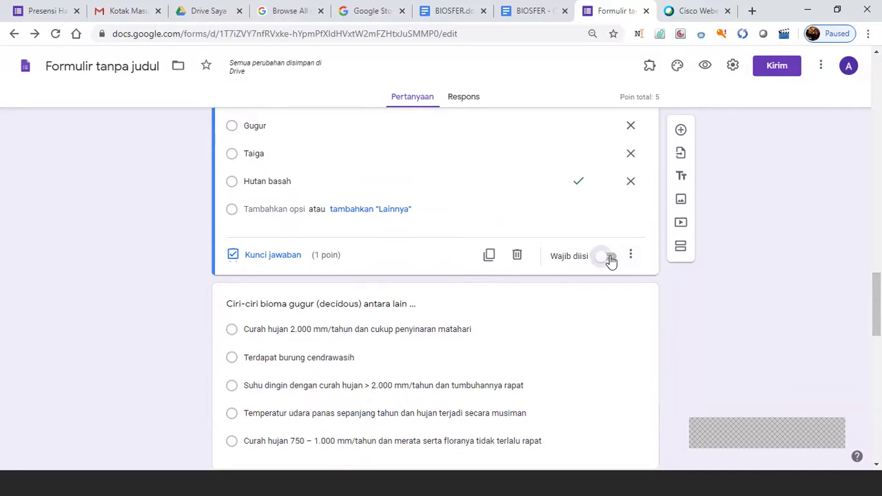
click(610, 256)
click(633, 257)
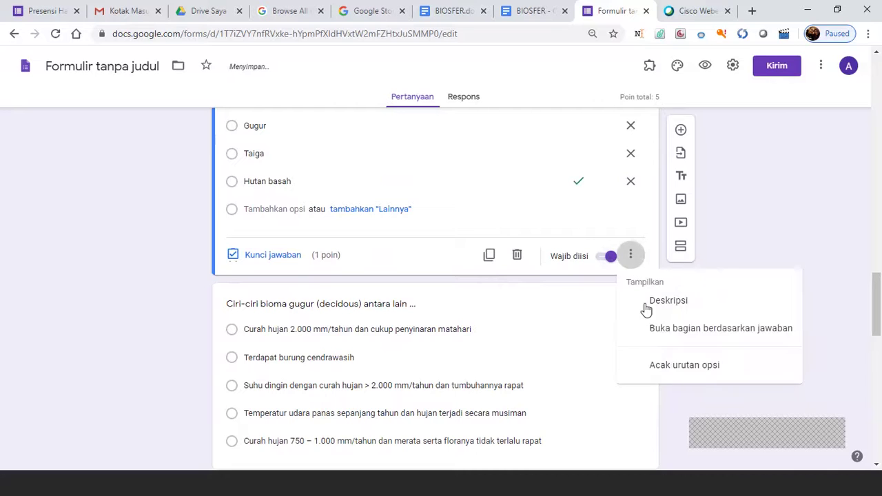
click(666, 365)
In the answer key of the "Ciri-ciri bioma gugur" question, set 1 point and mark the "Curah hujan 750 – 1.000 mm/tahun" option as correct.
drag(877, 309, 879, 331)
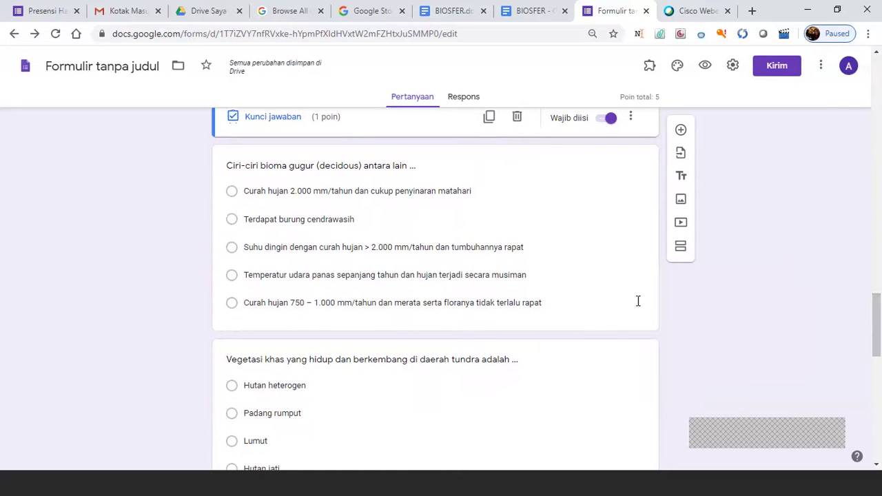
click(240, 323)
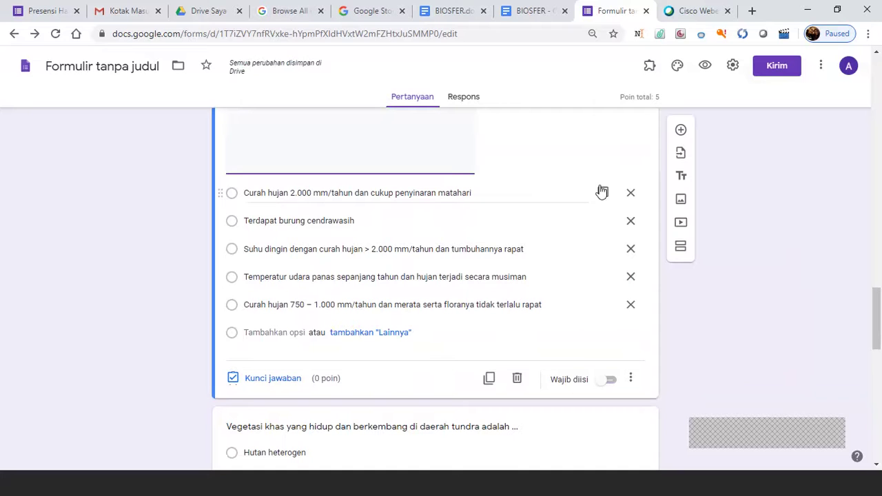
click(270, 379)
click(619, 123)
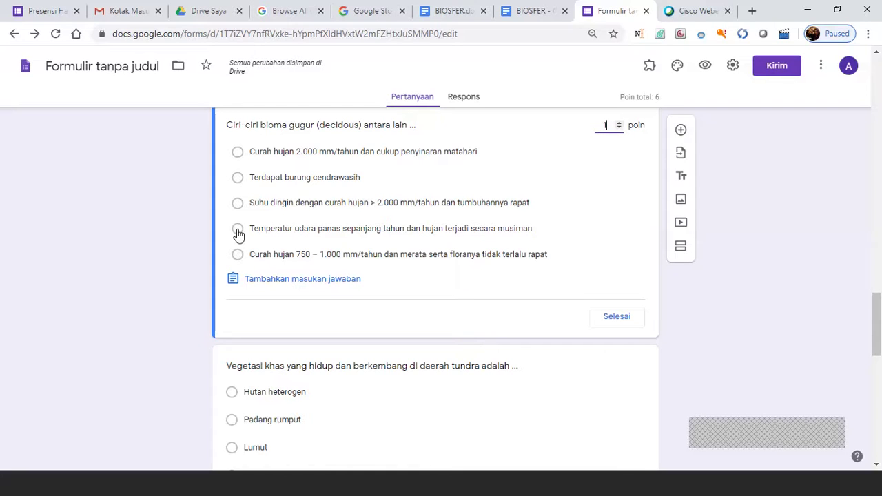
click(238, 257)
click(613, 321)
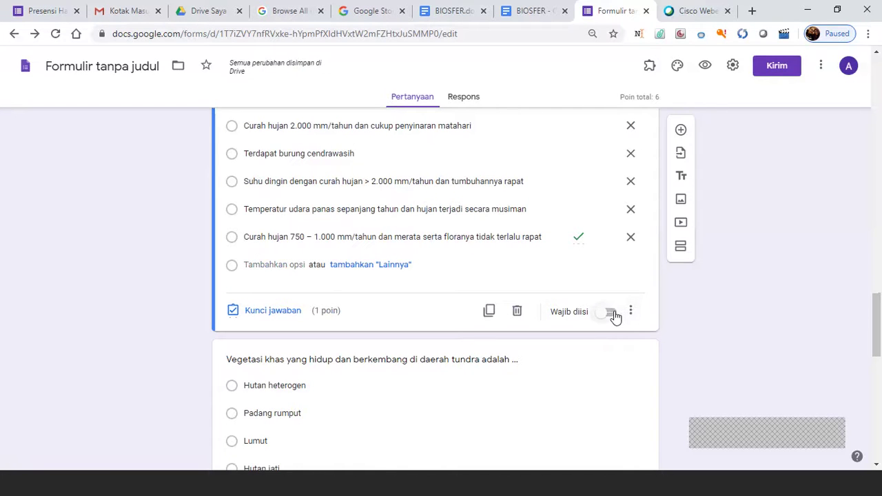
Make the "Ciri-ciri bioma gugur" question required and shuffle its option order (Acak urutan opsi).
click(610, 312)
click(629, 312)
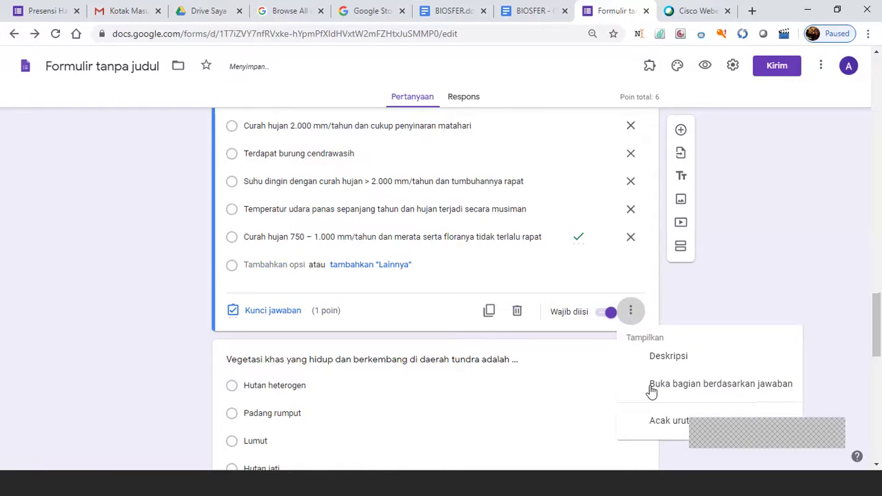
click(660, 428)
In the answer key of the "Vegetasi khas yang hidup dan berkembang di daerah tundra" question, set 1 point and mark "Lumut" as correct.
drag(879, 344, 878, 345)
scroll(878, 346, down, 3)
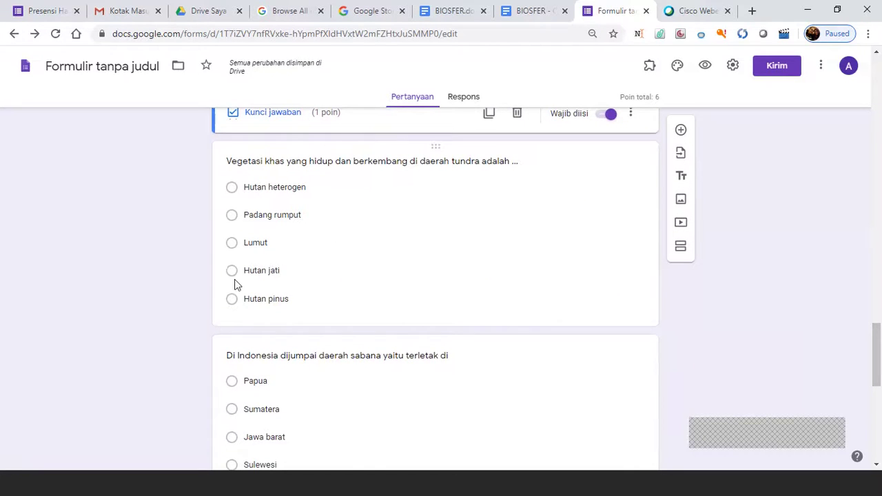
click(243, 319)
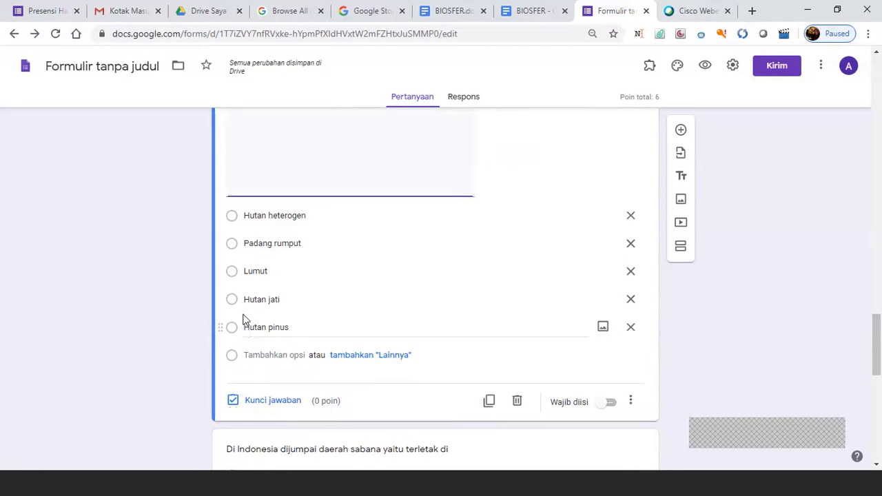
click(250, 402)
click(618, 118)
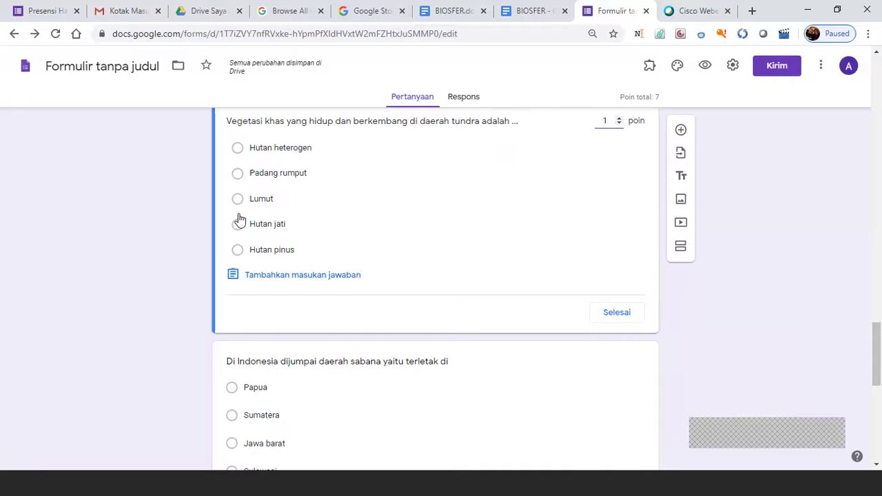
click(237, 198)
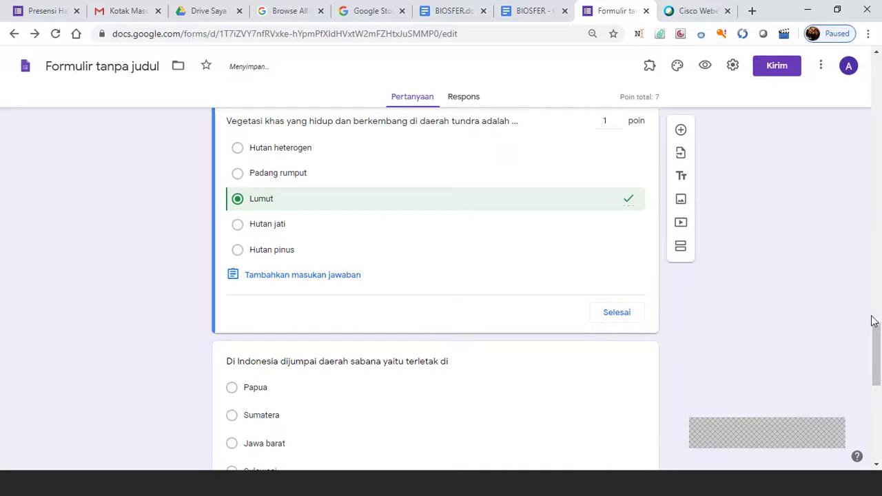
In the answer key of the "Di Indonesia dijumpai daerah sabana" question, set 1 point and mark "Nusa Tenggara Barat/Timur" as correct.
drag(878, 344, 879, 374)
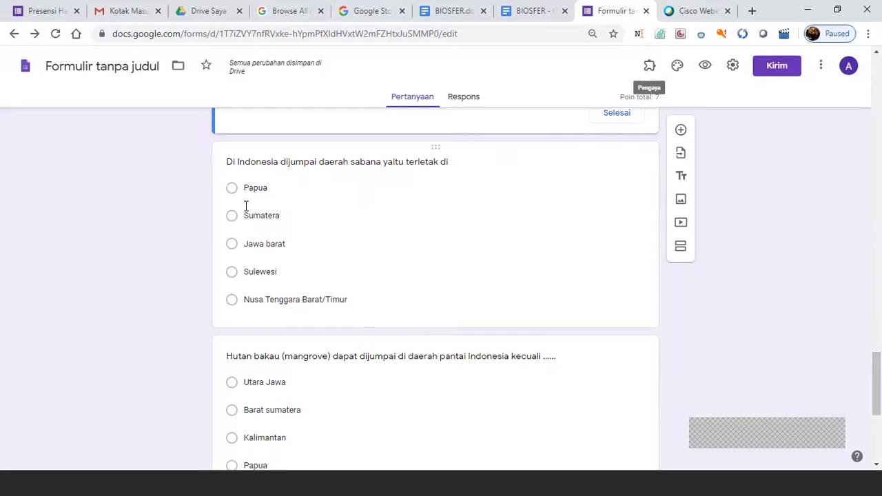
click(237, 312)
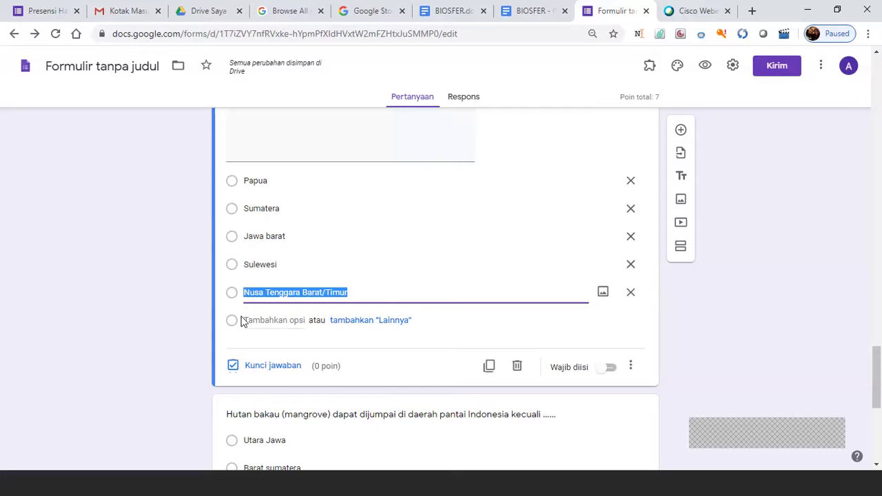
click(250, 366)
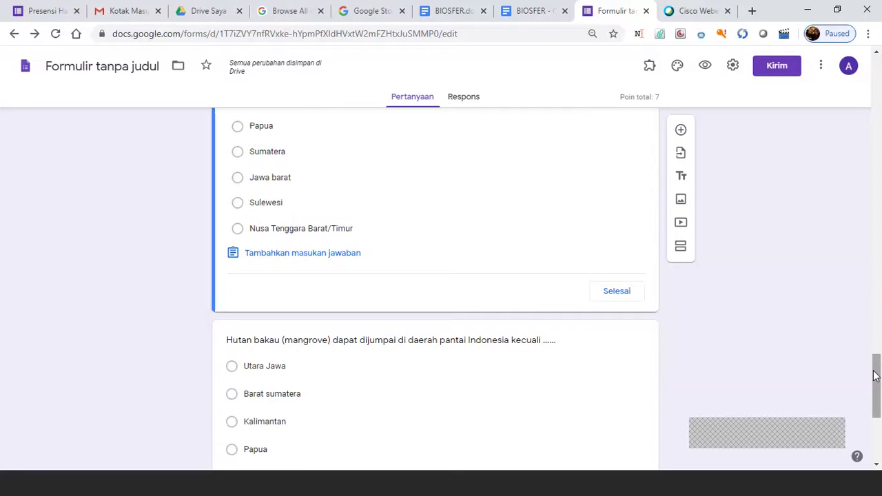
scroll(875, 376, up, 2)
click(619, 241)
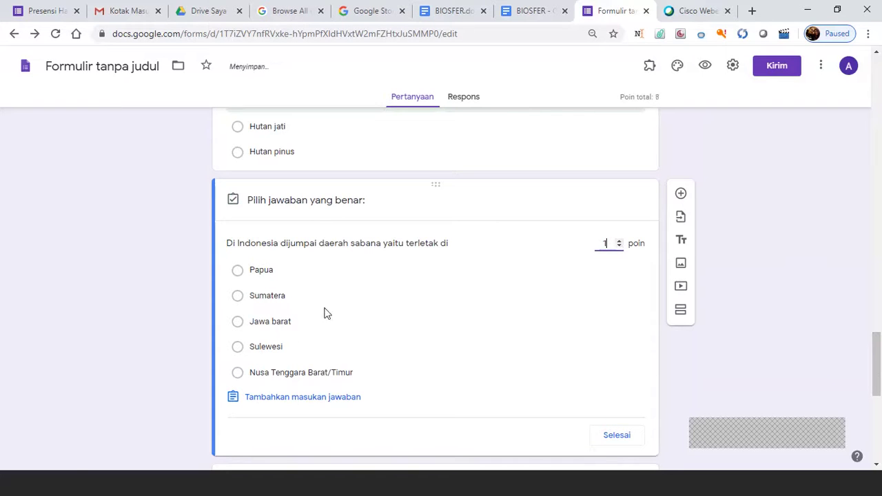
click(236, 373)
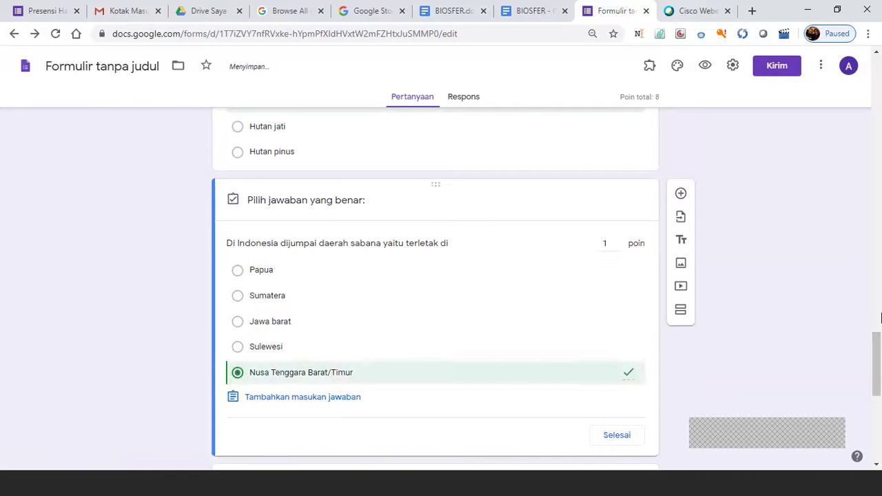
scroll(878, 363, down, 1)
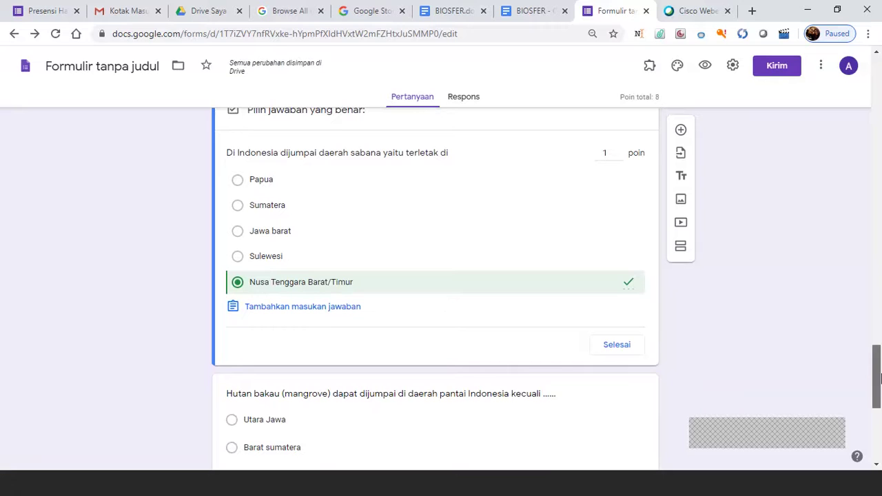
click(617, 345)
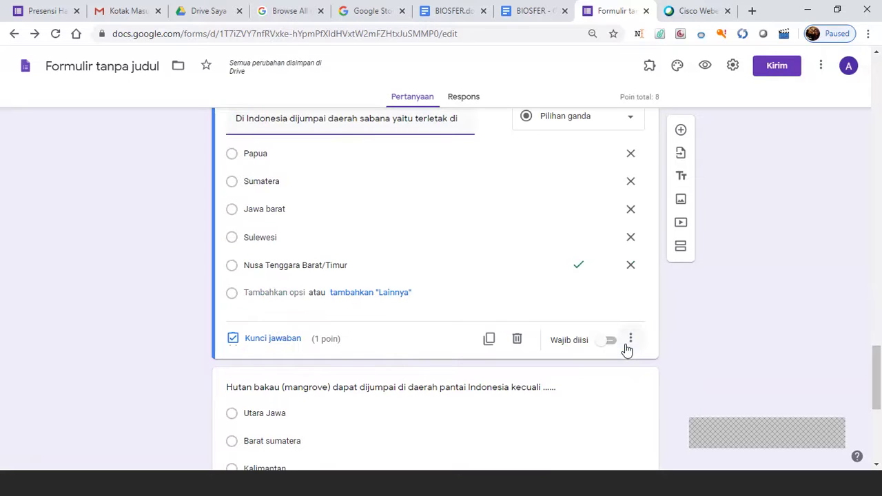
Make the "Di Indonesia dijumpai daerah sabana" question required and shuffle its option order (Acak urutan opsi).
click(612, 345)
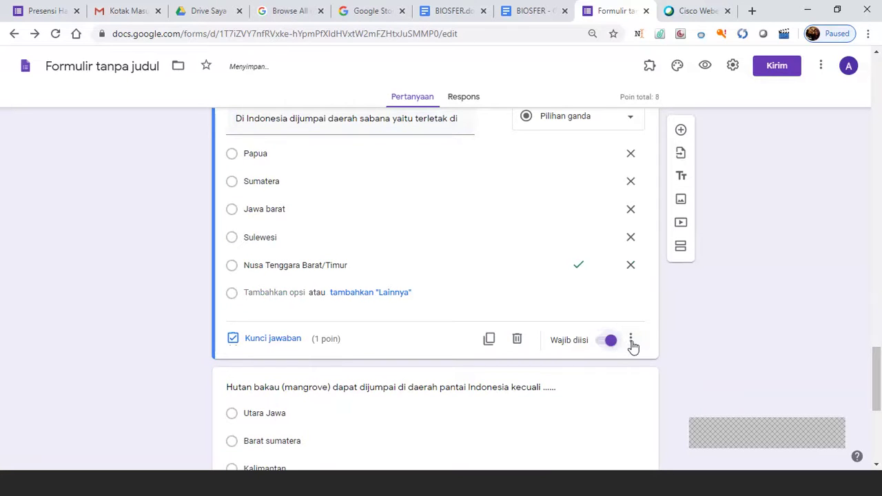
click(631, 342)
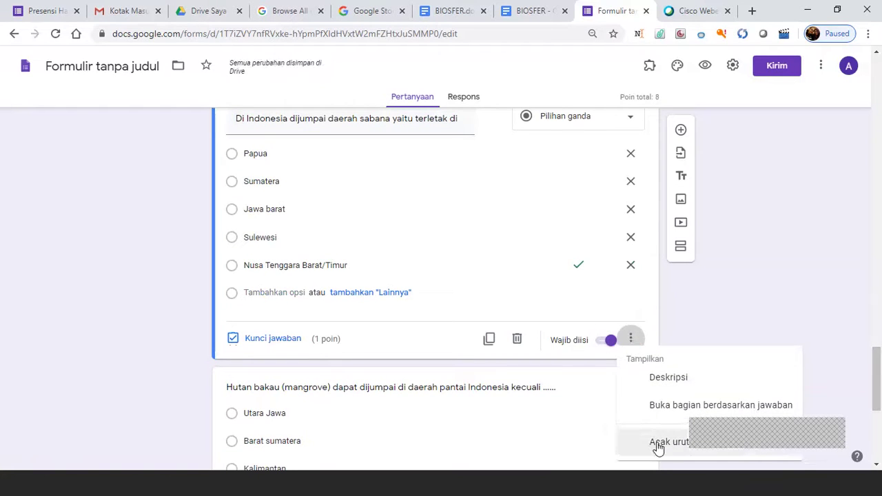
click(657, 443)
Add a "Lainnya" option to the "Hutan bakau (mangrove)" question.
drag(879, 363, 879, 383)
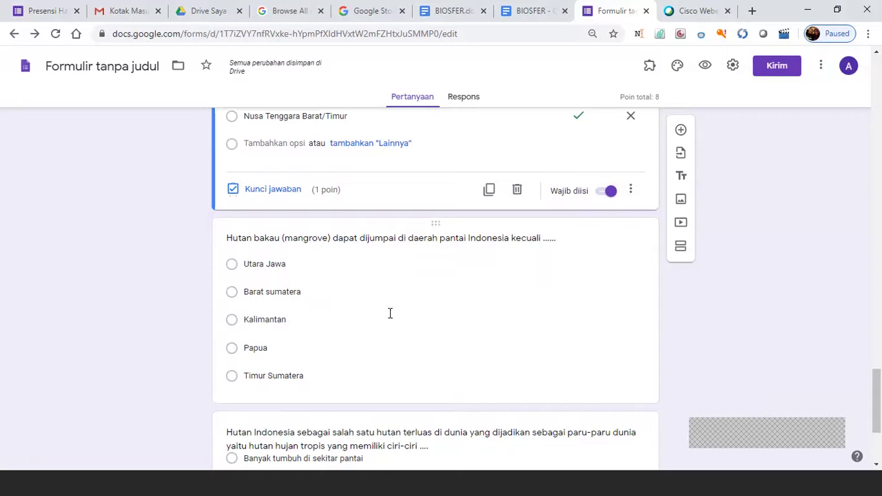
click(241, 377)
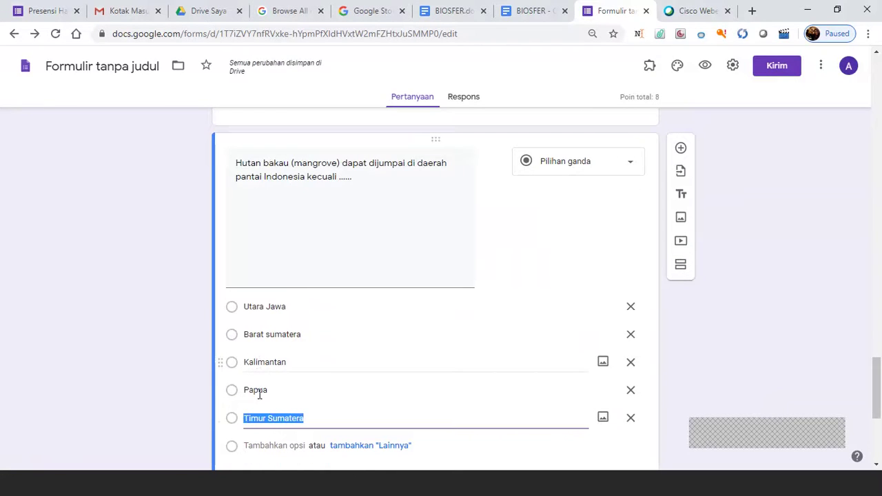
click(371, 446)
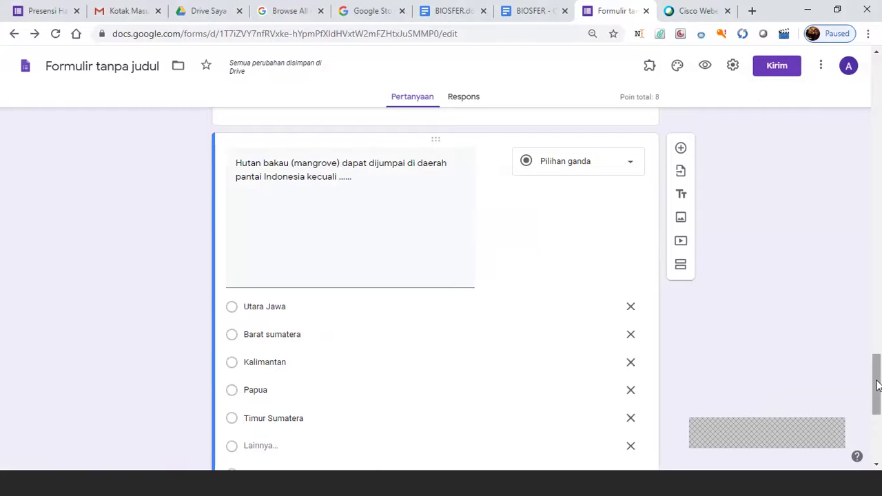
In the answer key of the "Hutan bakau (mangrove)" question, set 1 point and mark "Timur Sumatera" as correct.
scroll(876, 379, down, 2)
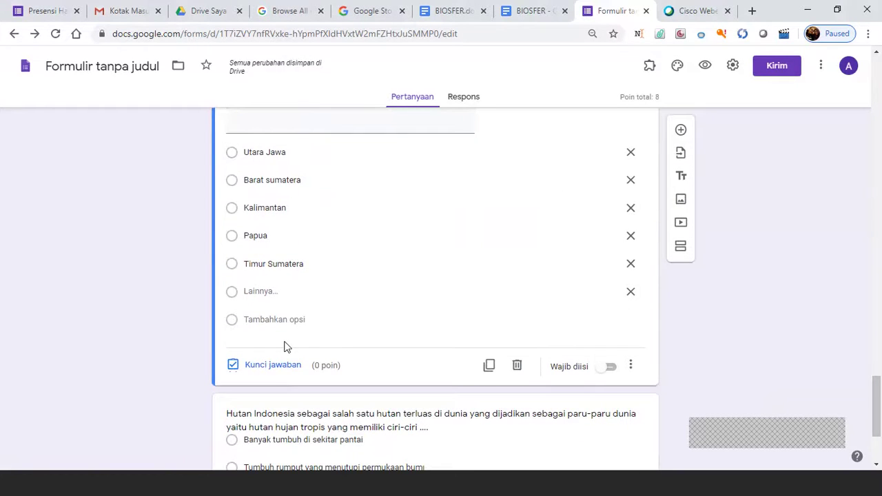
click(273, 365)
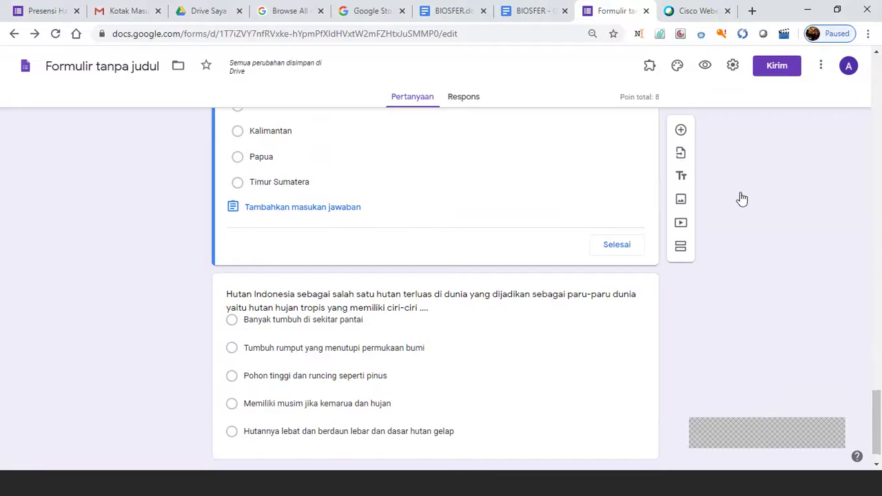
drag(876, 421, 879, 394)
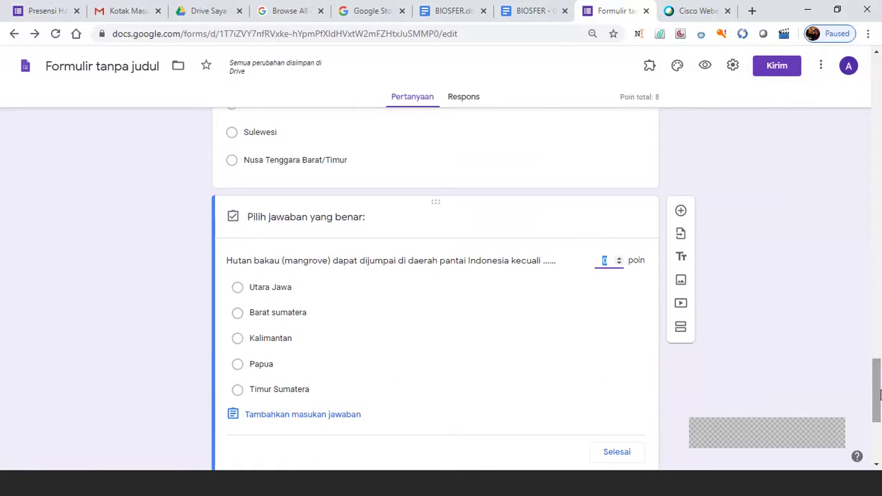
click(619, 259)
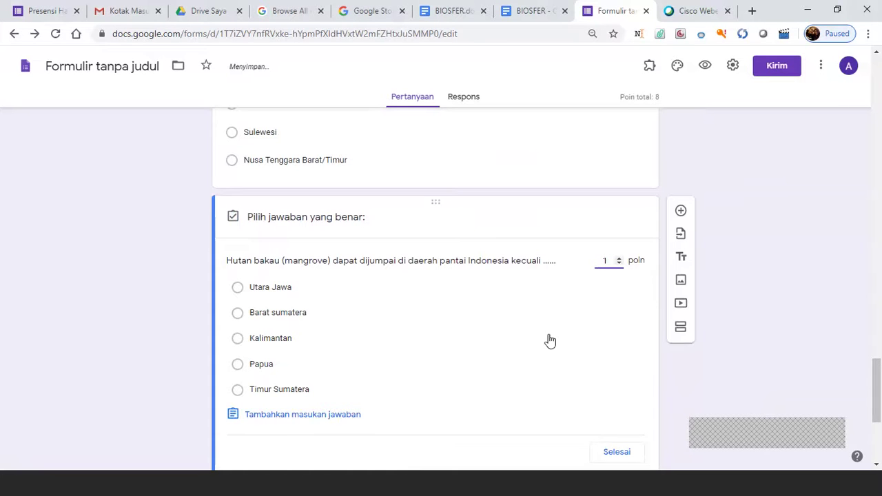
click(237, 390)
In the answer key of the "Hutan Indonesia" question, mark "Hutannya lebat dan berdaun lebar dan dasar hutan gelap" as correct and set 1 point.
drag(877, 383, 877, 419)
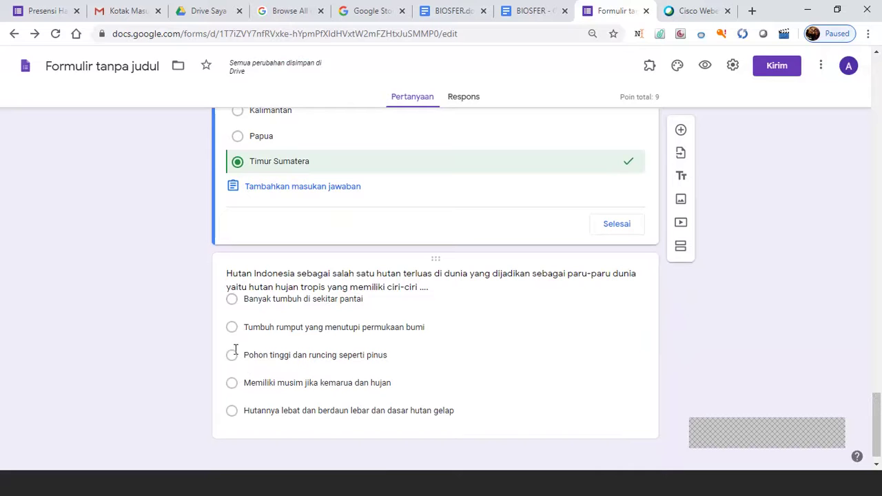
click(234, 410)
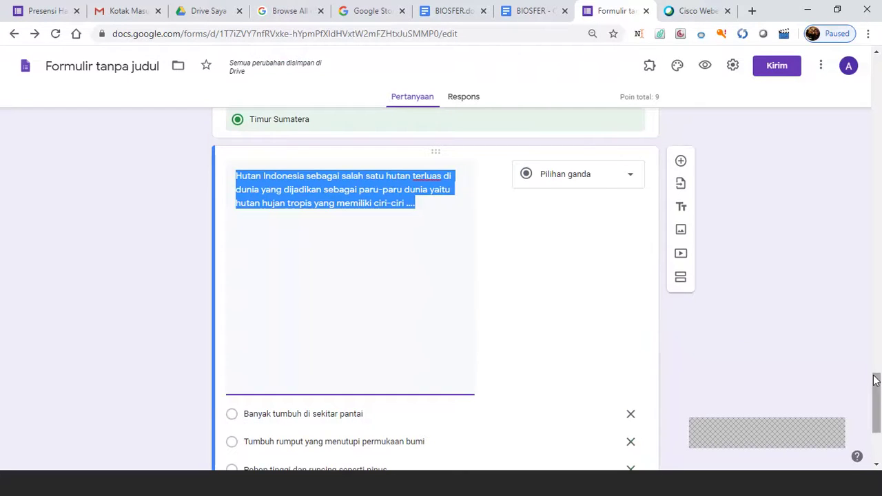
scroll(877, 380, down, 2)
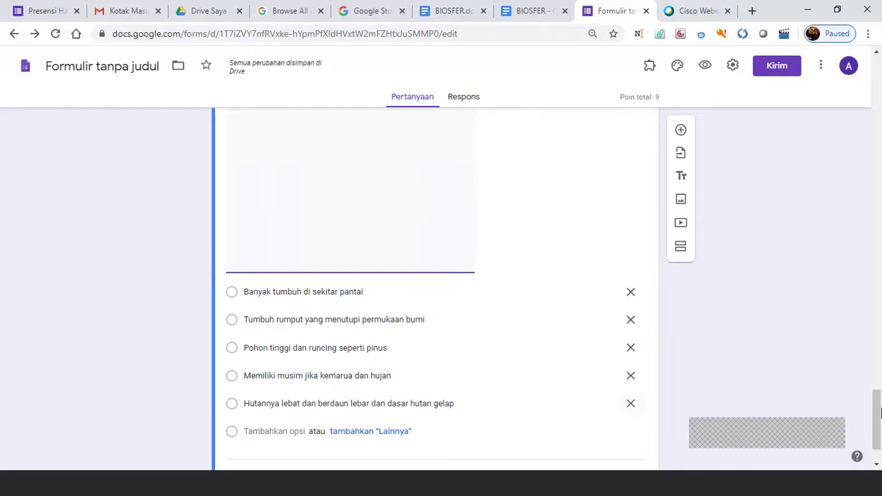
scroll(876, 420, down, 1)
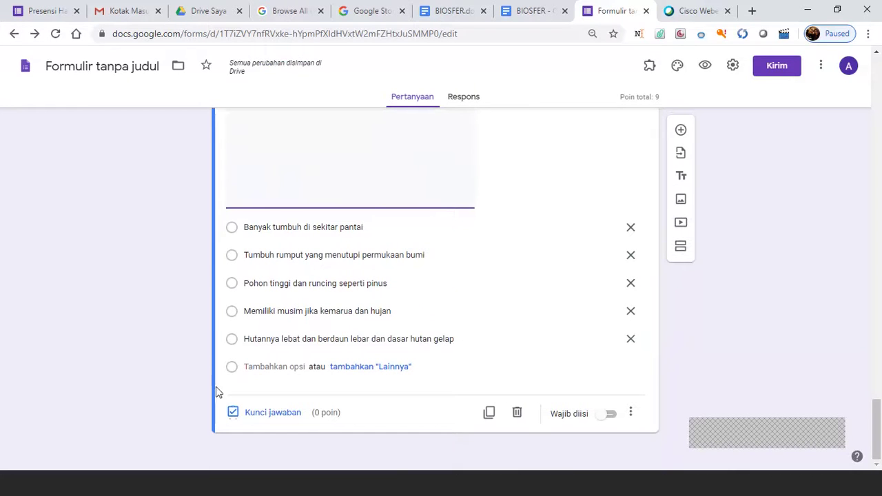
click(255, 418)
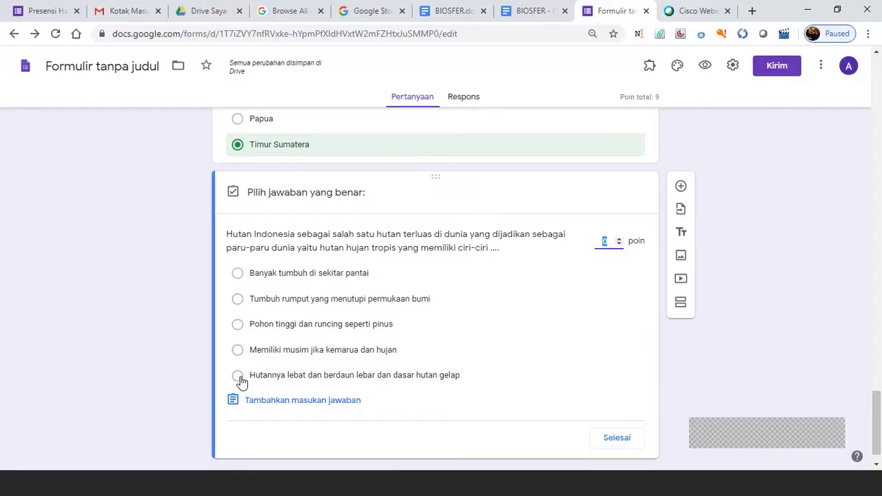
click(238, 376)
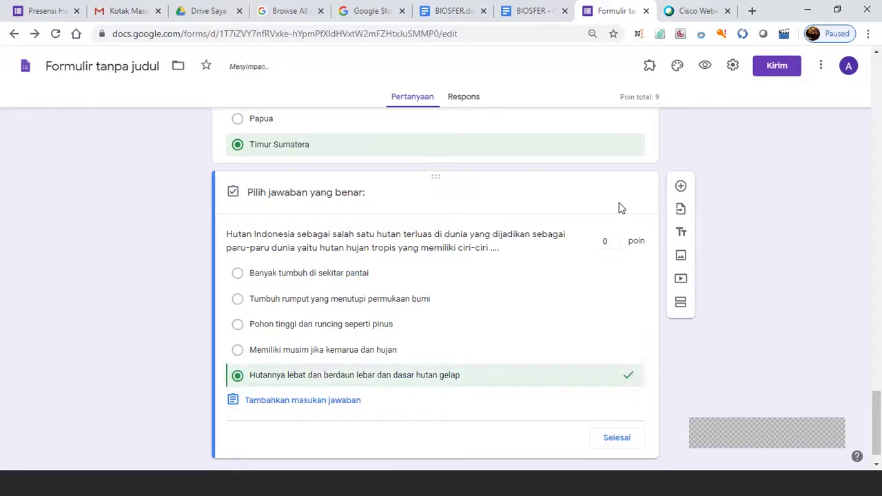
click(619, 238)
Check the answer key of the "Di Indonesia dijumpai daerah sabana" question and close it.
drag(879, 407, 879, 344)
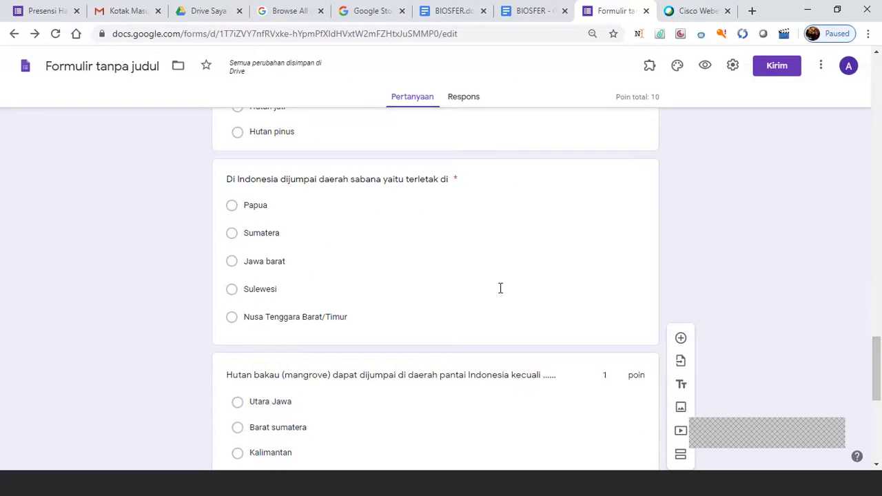
click(500, 291)
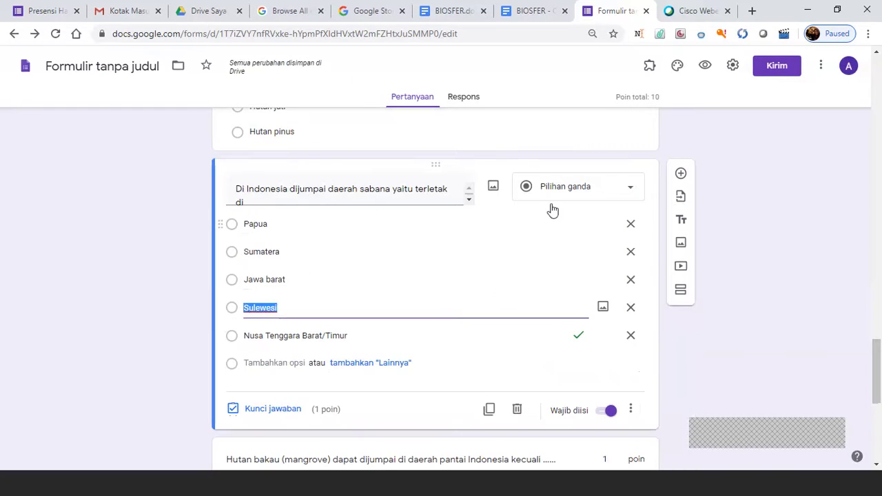
click(261, 411)
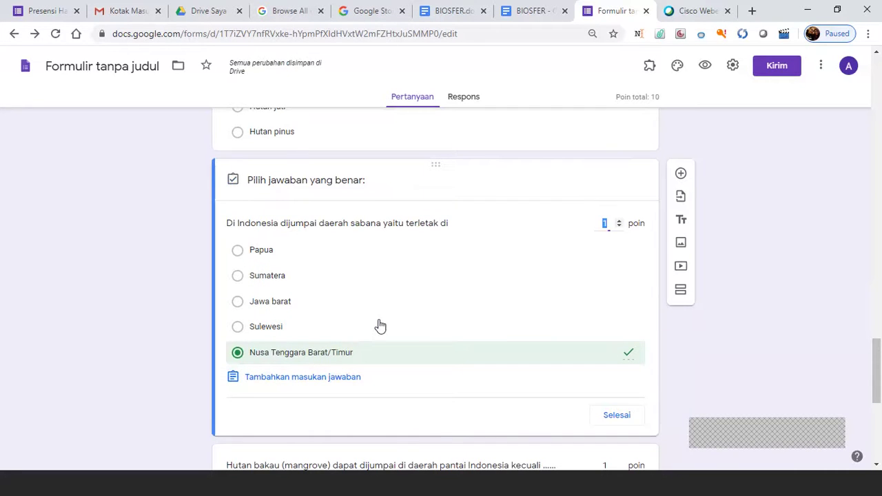
click(624, 416)
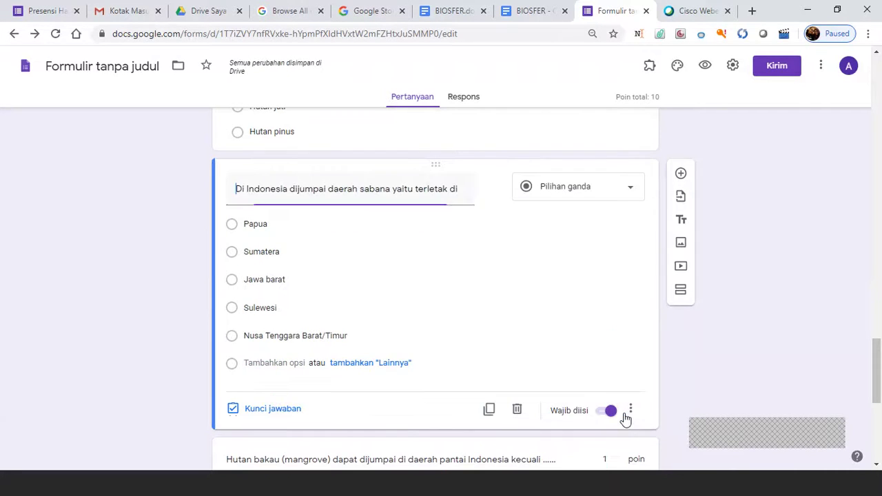
Look over the form's questions and open the respondent preview (Pratinjau) of the quiz.
drag(879, 380, 879, 409)
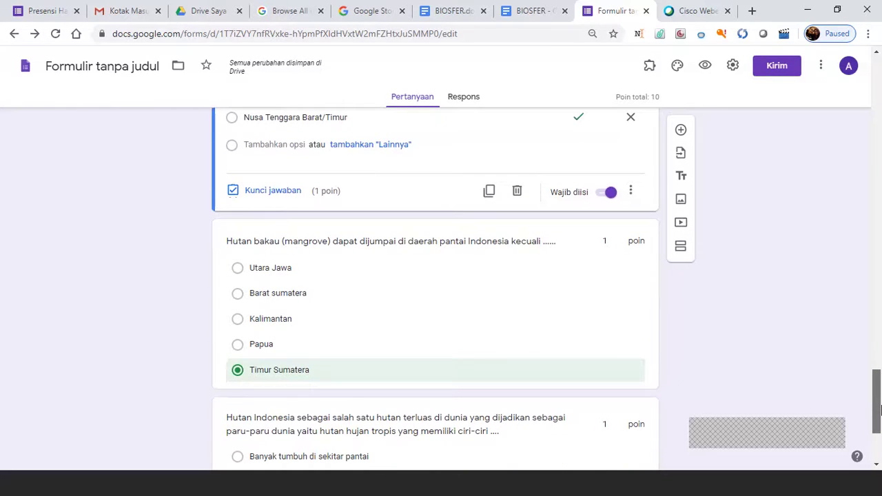
drag(879, 410, 879, 81)
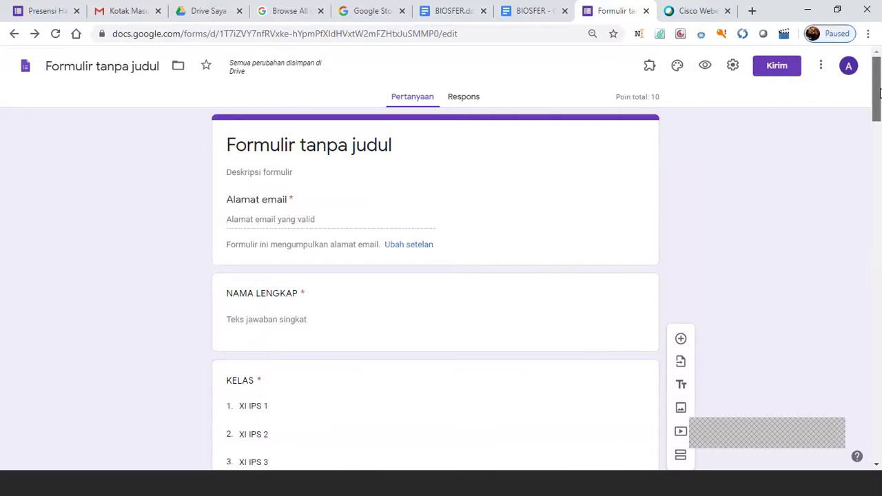
drag(879, 93, 879, 131)
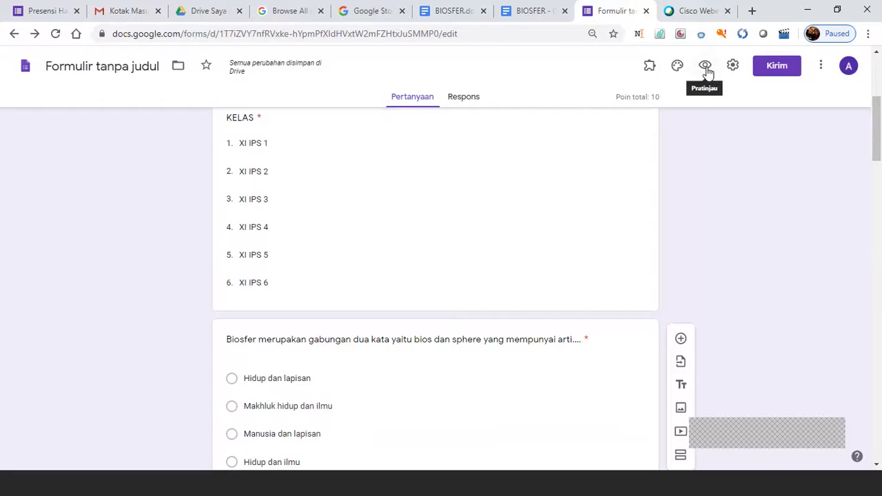
click(706, 67)
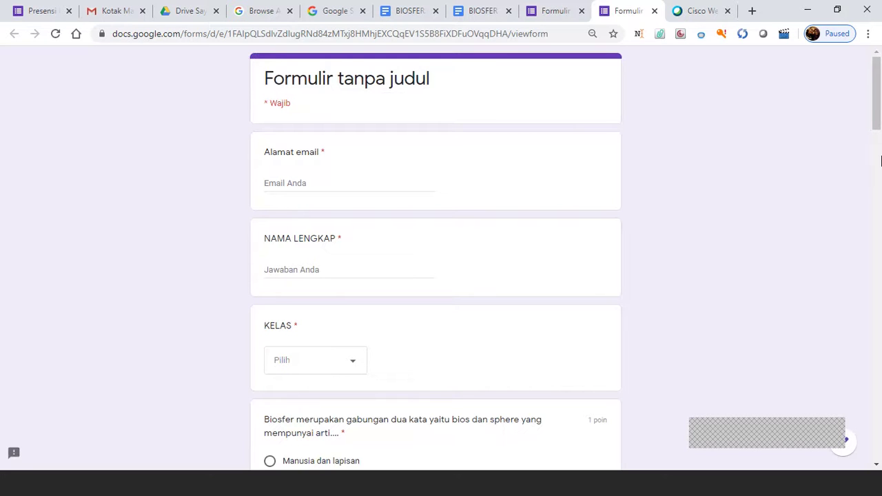
drag(877, 125, 879, 93)
Copy the full web address of the previewed form.
drag(552, 33, 74, 25)
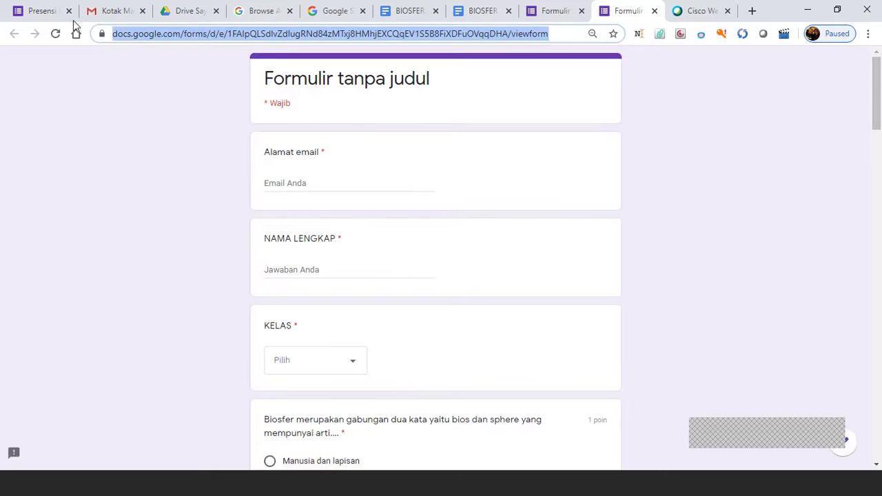
right_click(139, 37)
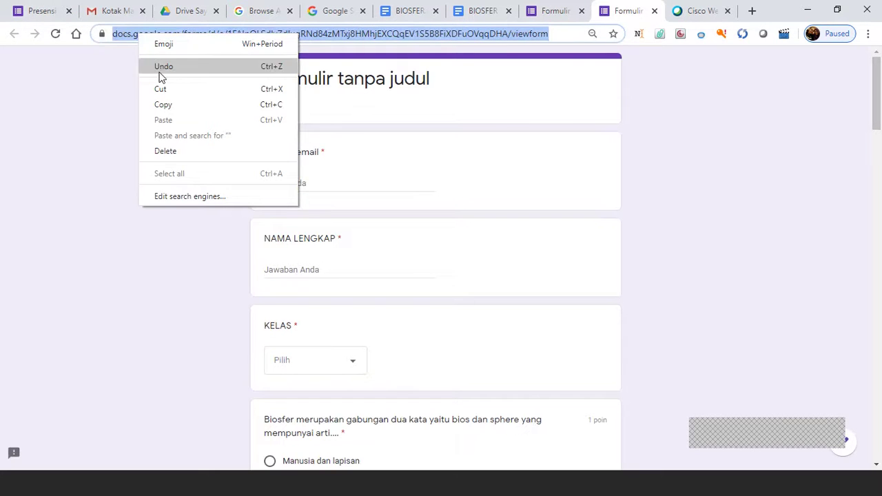
click(172, 106)
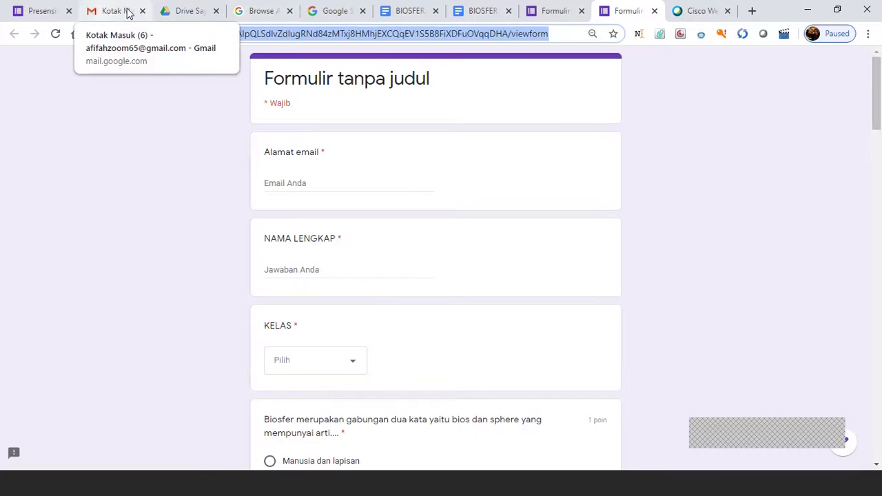
Open the gg.gg URL shortener in place of the Google products page.
click(266, 10)
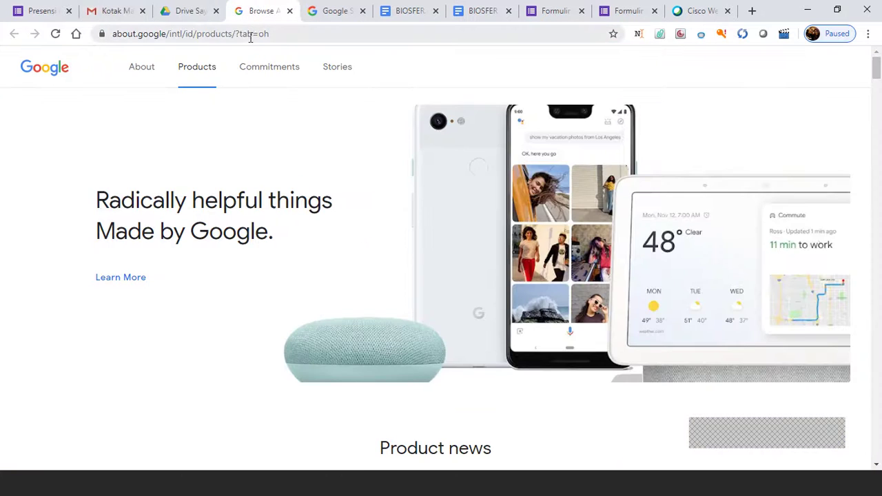
click(250, 39)
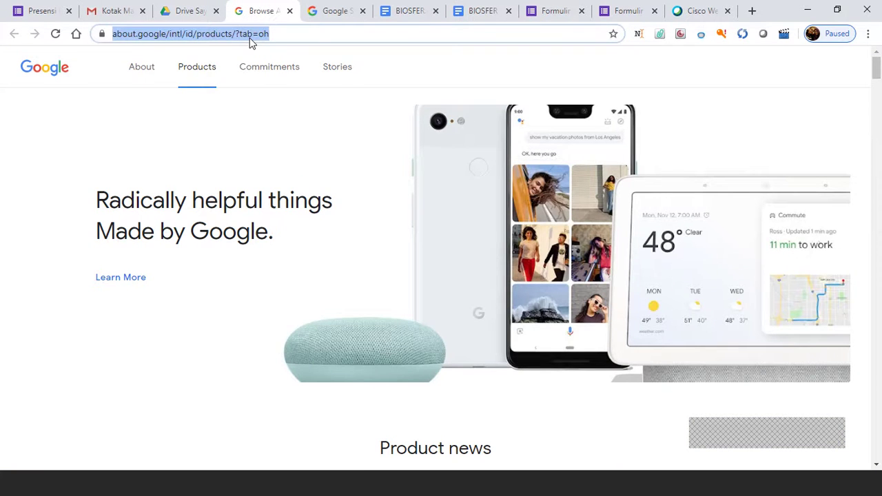
text(G)
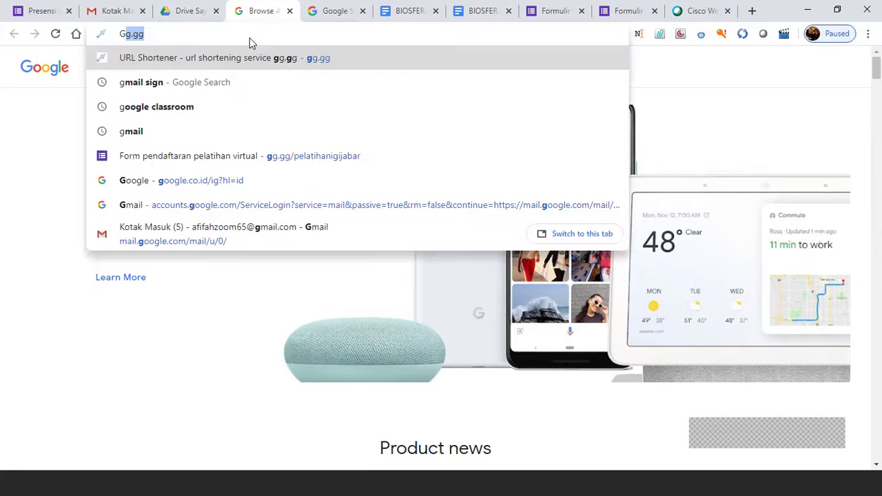
click(182, 37)
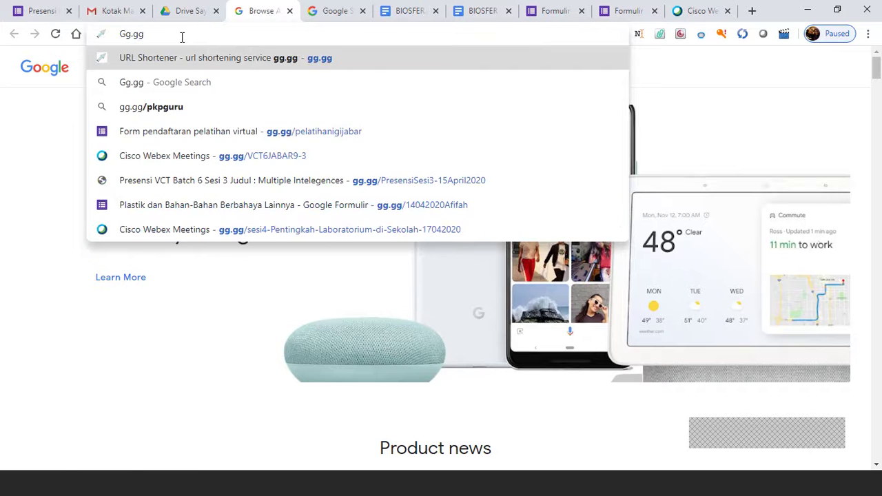
key(Return)
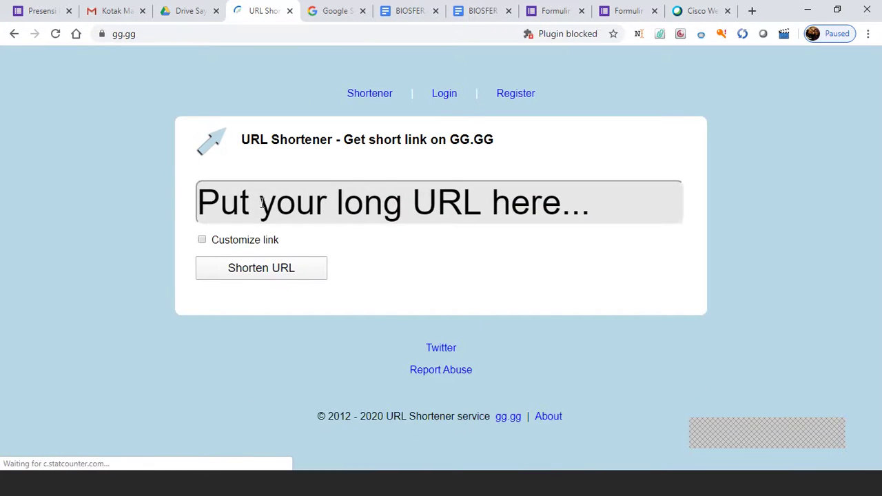
Paste the form's address into the shortener and try to shorten it with the custom path BIOSFER.
click(262, 204)
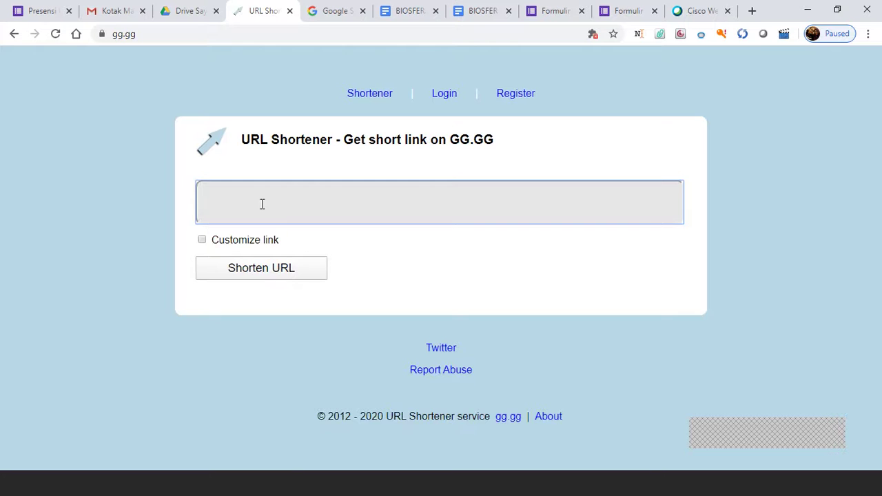
key(ctrl+v)
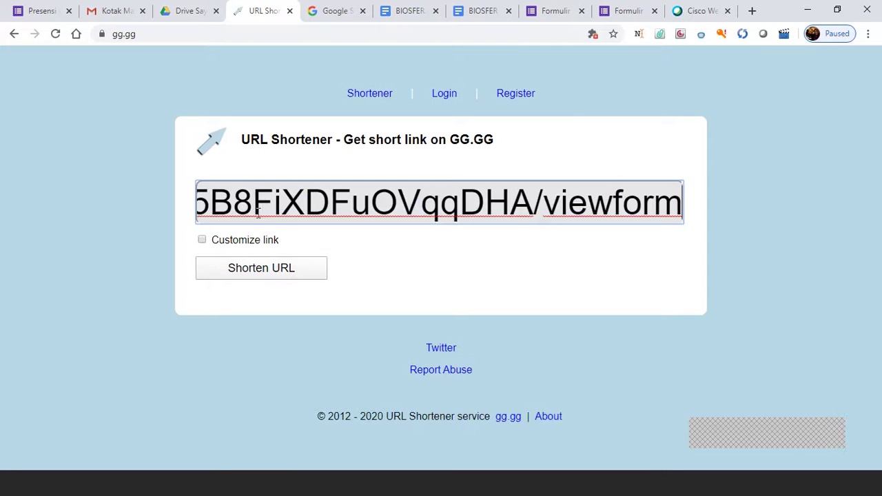
click(201, 240)
click(363, 240)
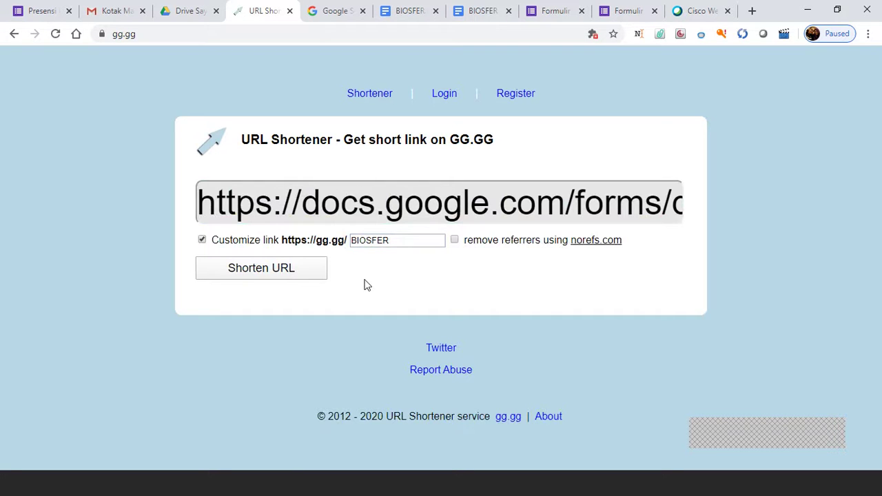
click(310, 271)
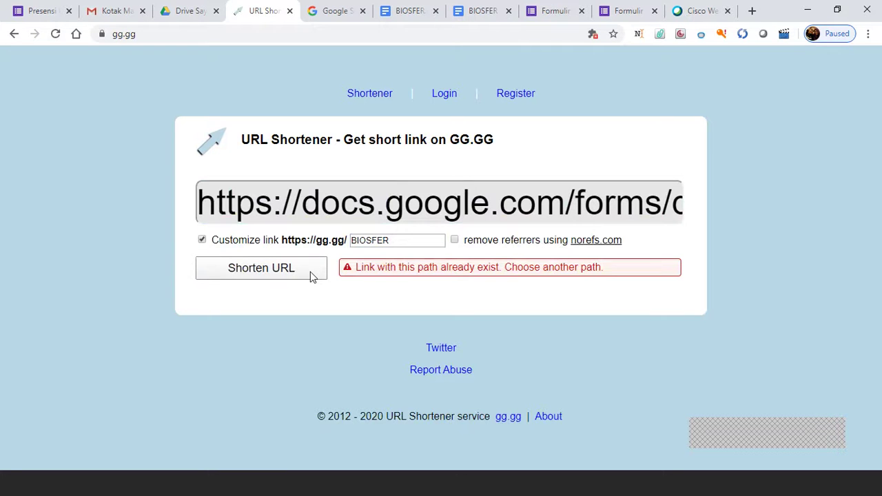
Shorten the form's address with the custom path BIOSFERXI and copy the resulting short link.
click(394, 242)
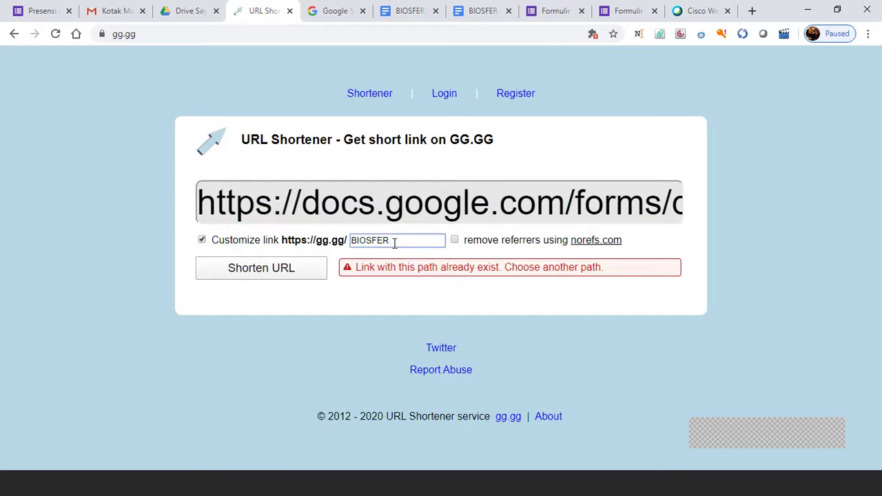
text(XI)
click(293, 276)
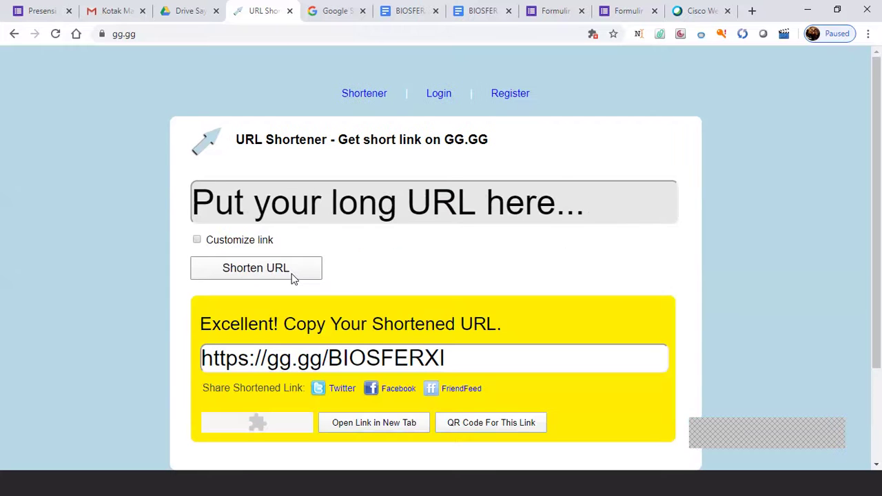
drag(460, 355, 203, 356)
right_click(210, 362)
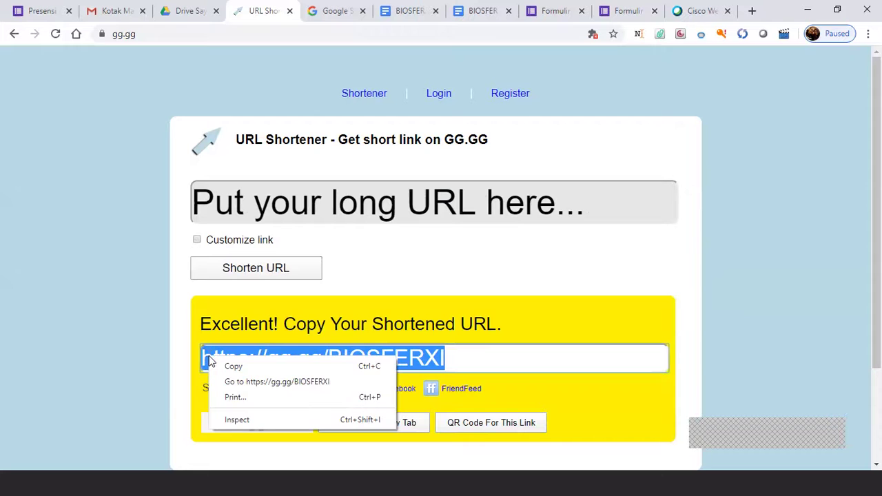
click(227, 365)
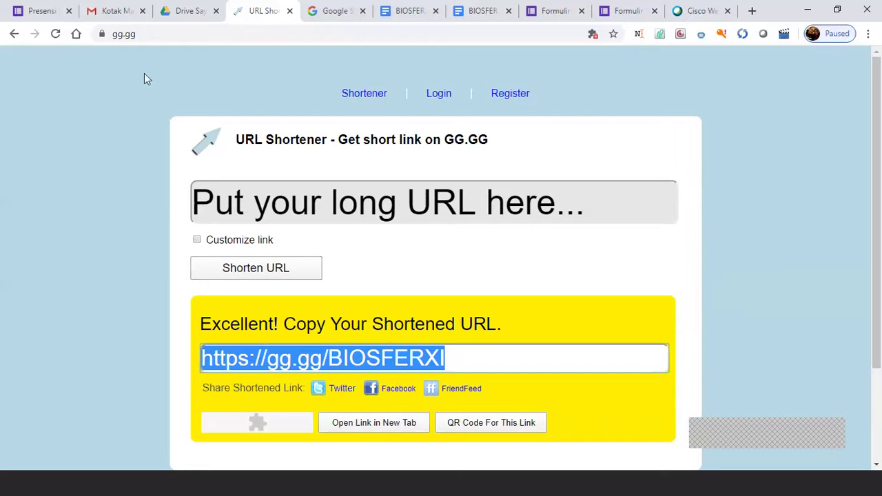
Switch to Google Drive and sign out of all the Google accounts.
click(183, 12)
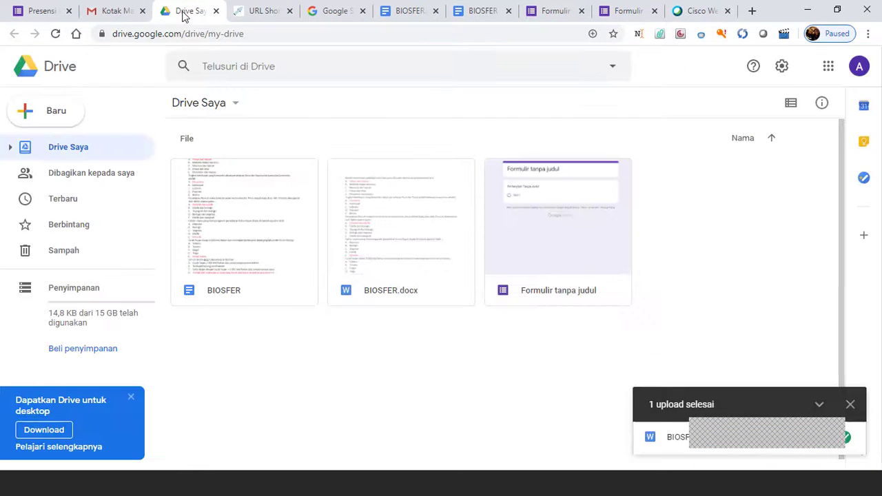
click(829, 68)
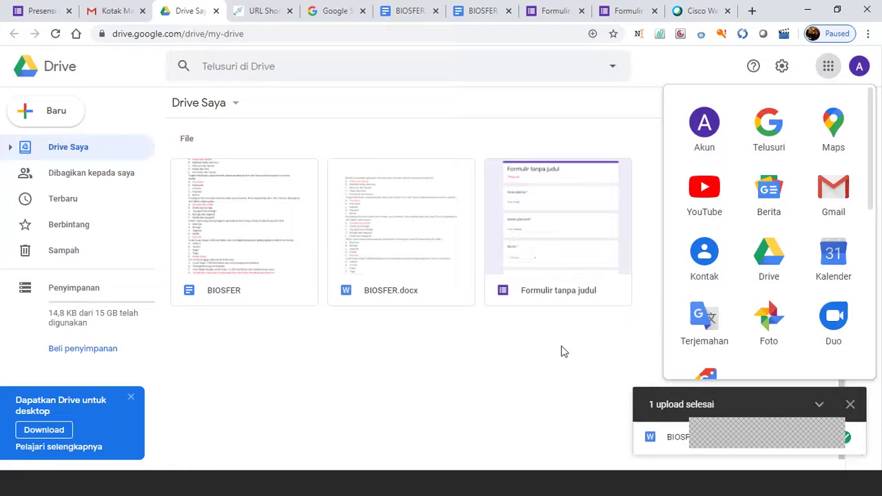
click(577, 176)
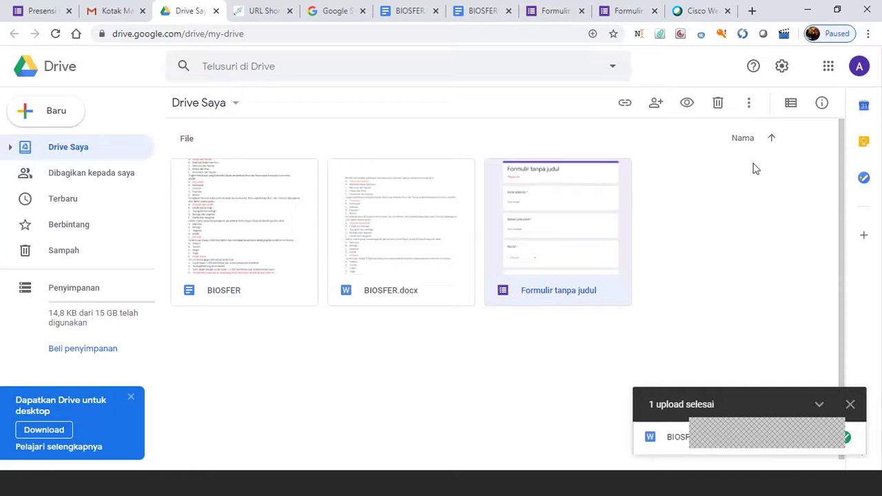
click(857, 69)
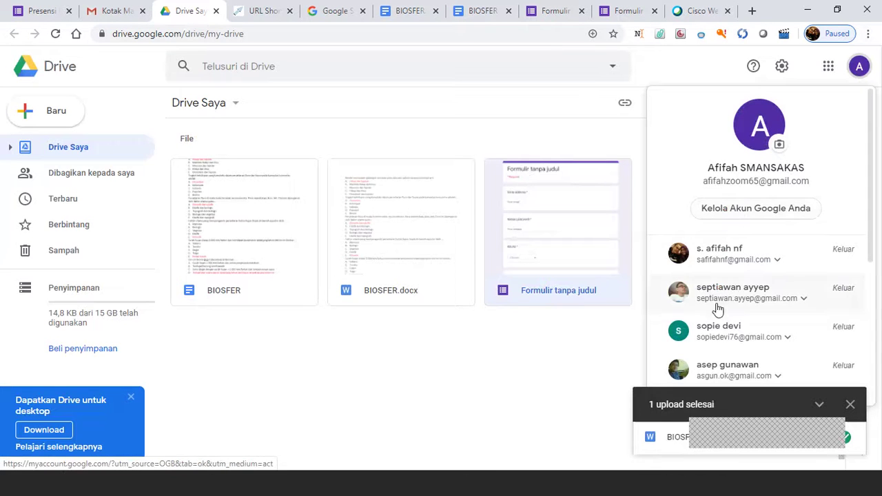
drag(873, 221, 866, 360)
click(779, 351)
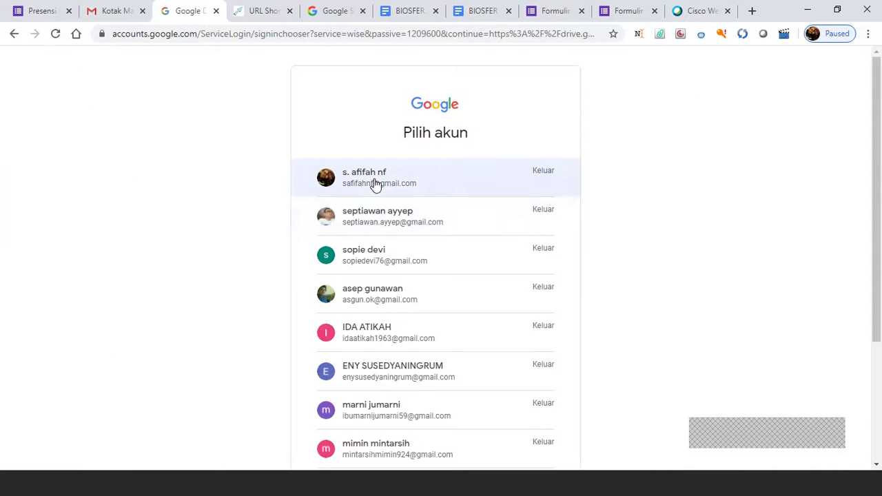
Sign in to Drive with the first listed account, entering the account password again if it is rejected.
click(374, 184)
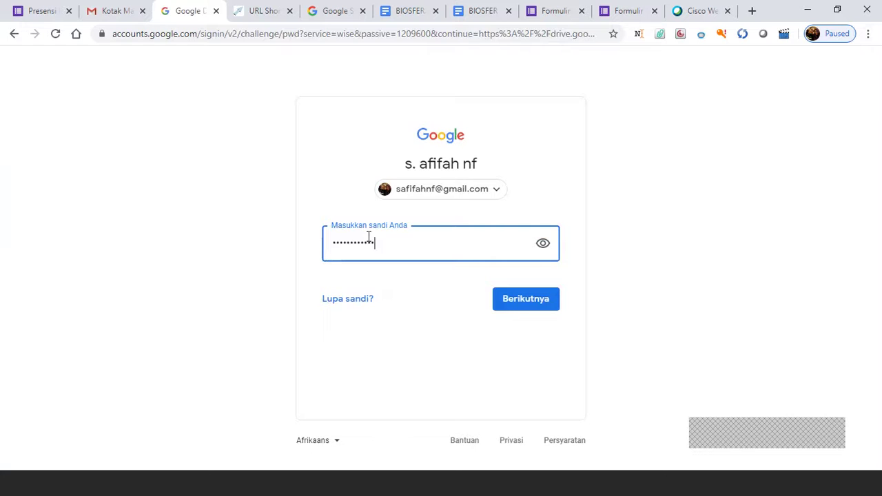
click(517, 309)
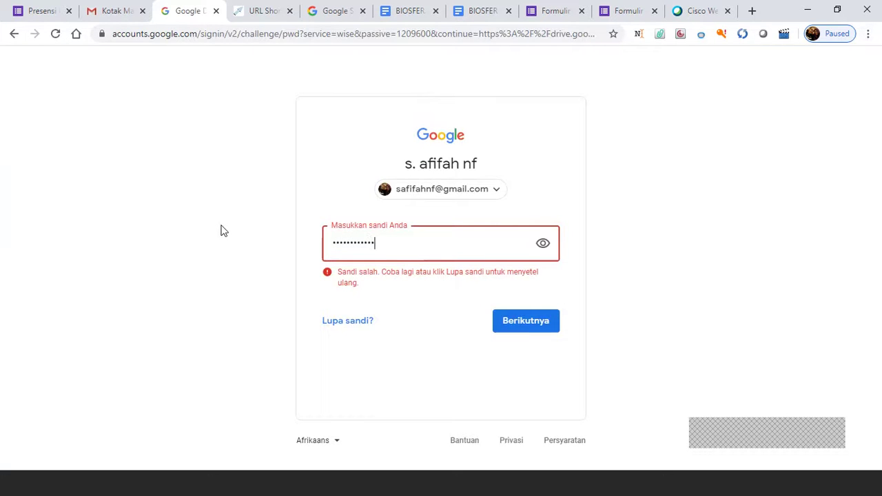
click(533, 327)
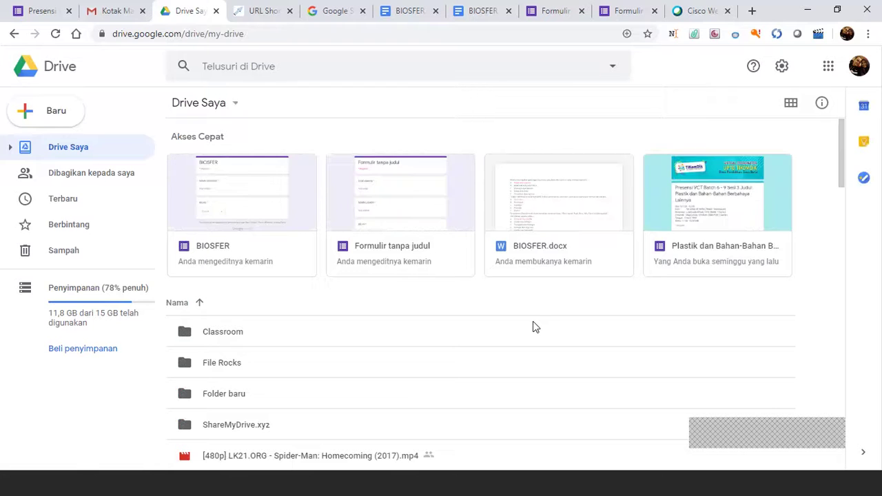
Find the LITOSFER form in the Drive file list and open it.
drag(840, 163, 861, 495)
scroll(860, 466, up, 5)
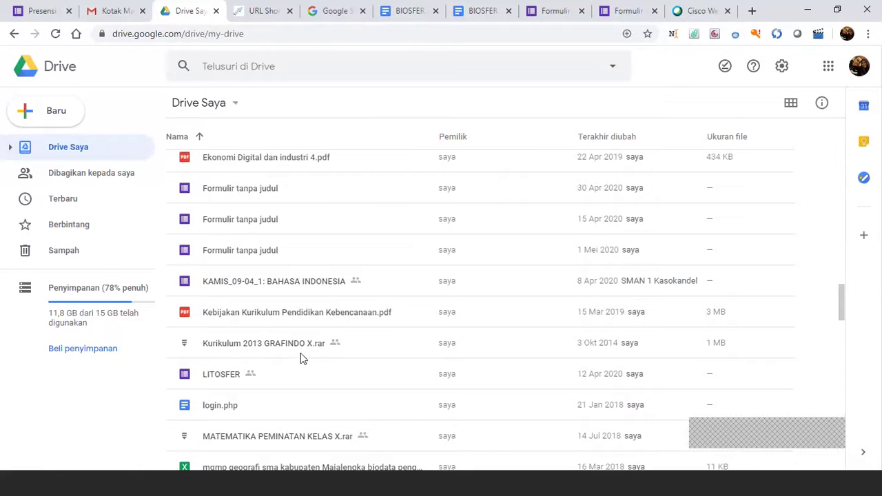
click(249, 377)
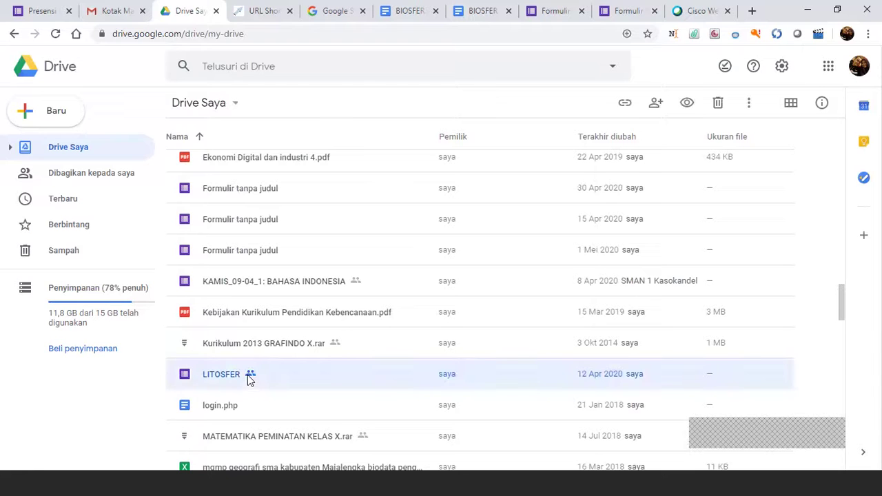
double_click(249, 377)
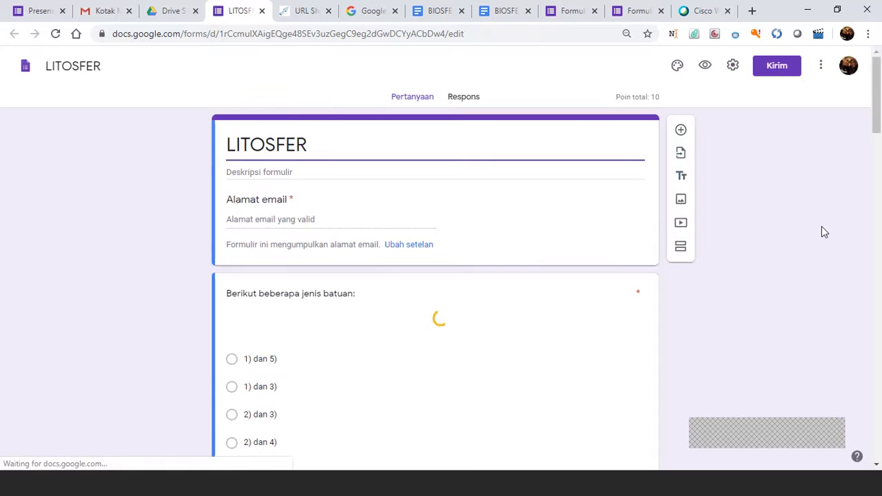
Look through the LITOSFER response summary, glance at its questions and return to the responses.
click(474, 103)
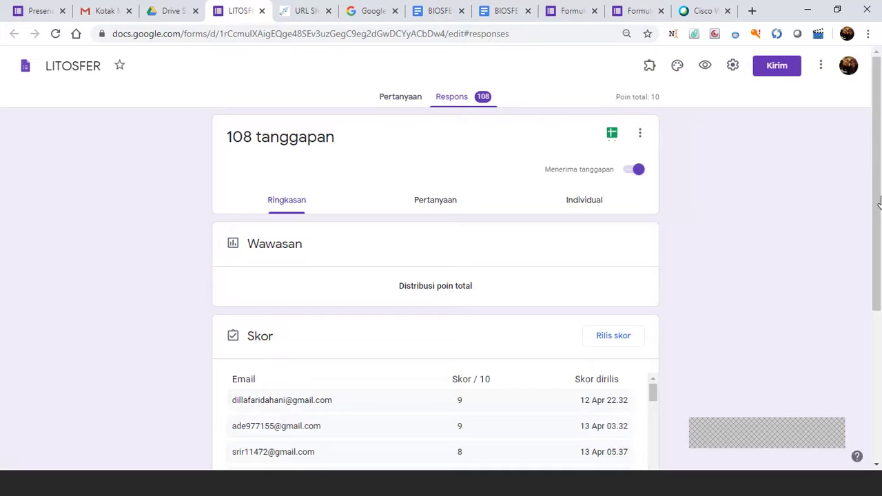
drag(876, 73, 876, 417)
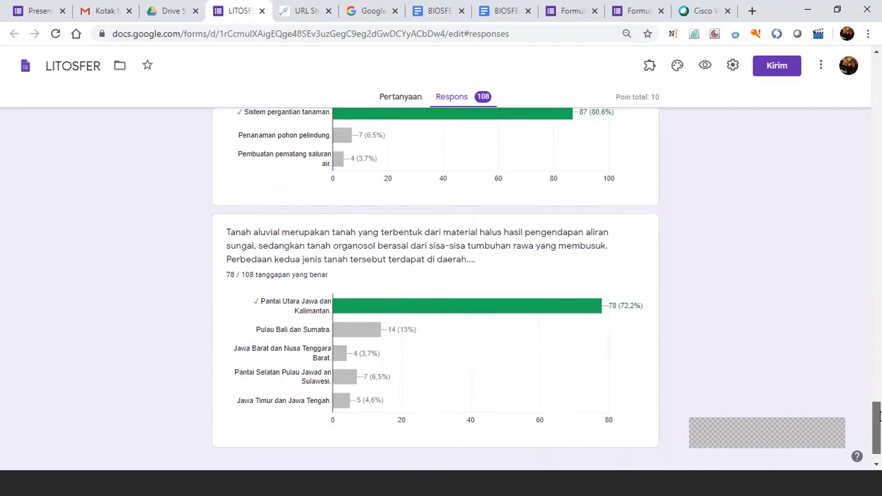
click(406, 98)
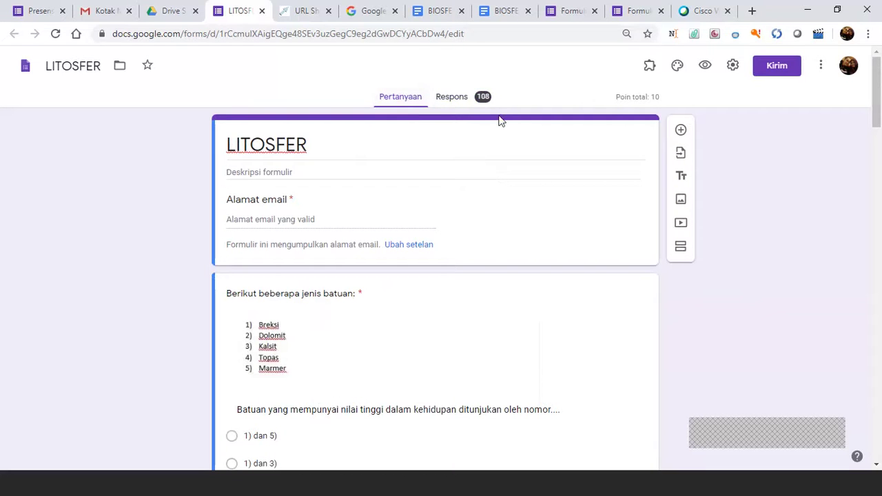
click(478, 102)
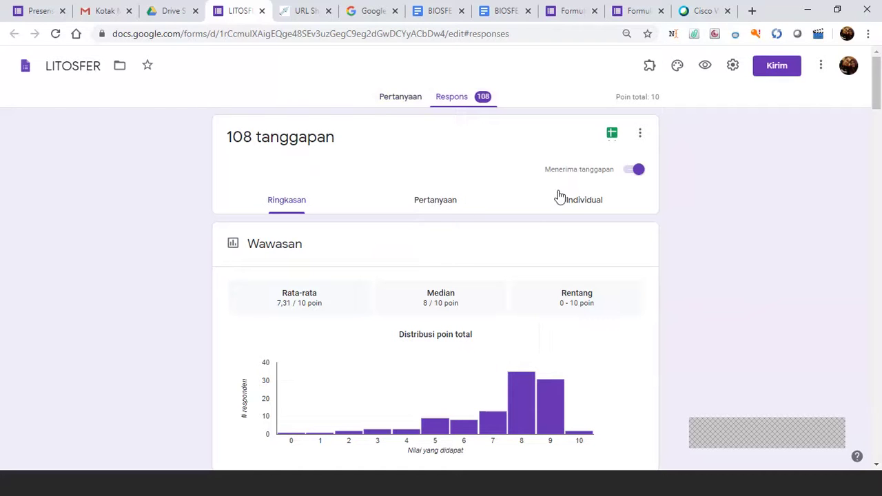
Examine the first respondent's individual LITOSFER answers and score, and return to the start of that response.
click(581, 199)
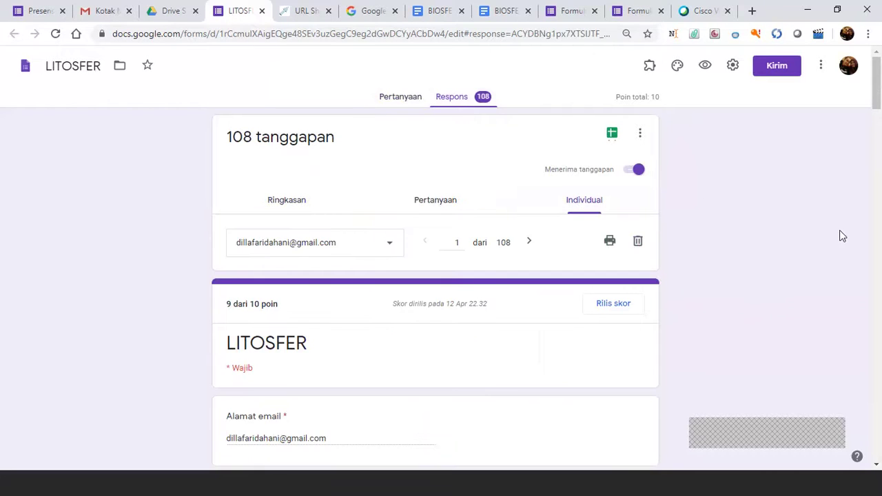
drag(878, 115, 879, 341)
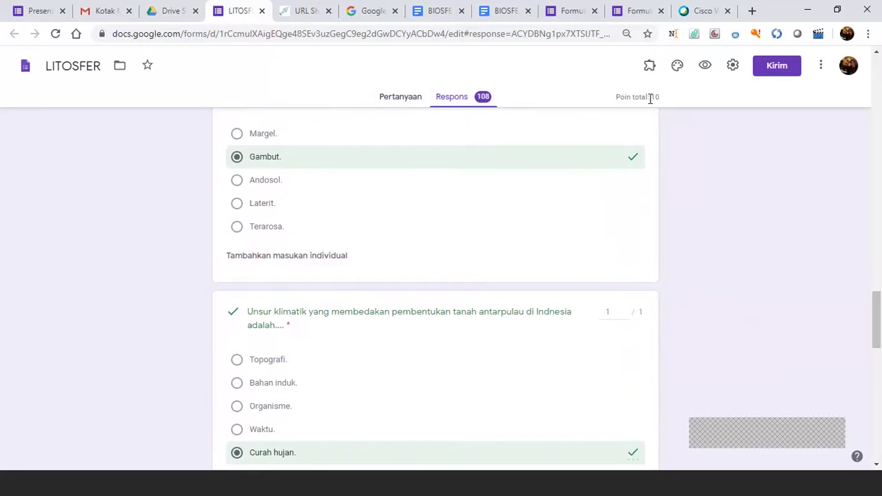
drag(878, 315, 879, 78)
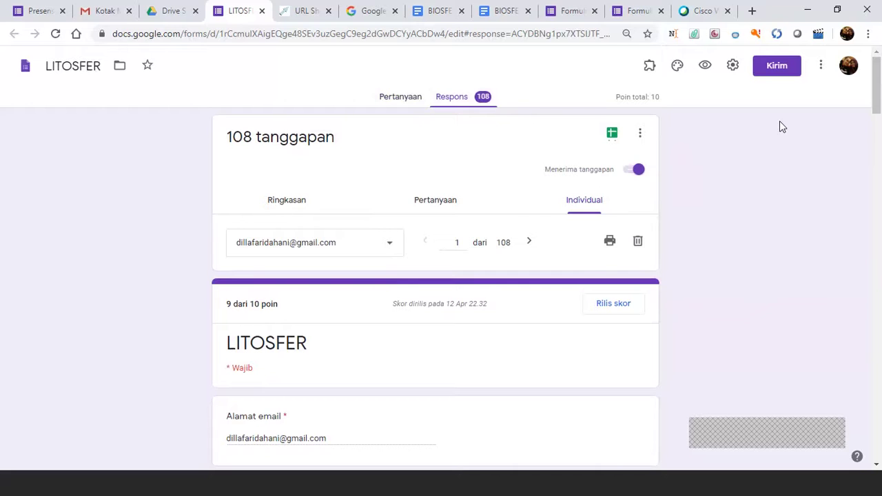
Sign out of all Google accounts from the LITOSFER form and close the sign-in page that replaces it.
click(850, 69)
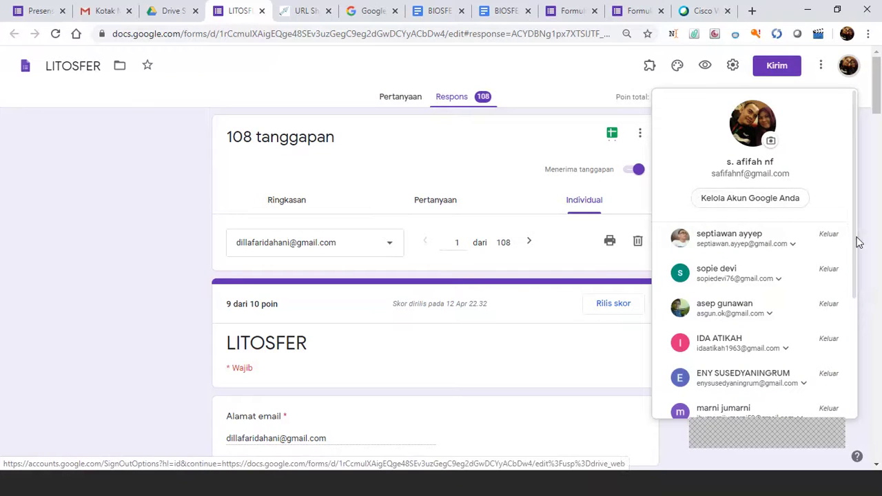
drag(853, 236, 845, 372)
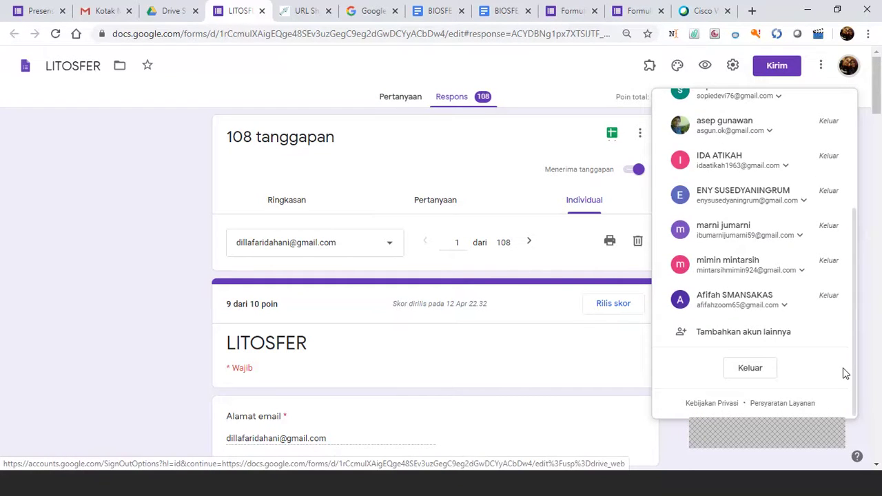
click(767, 372)
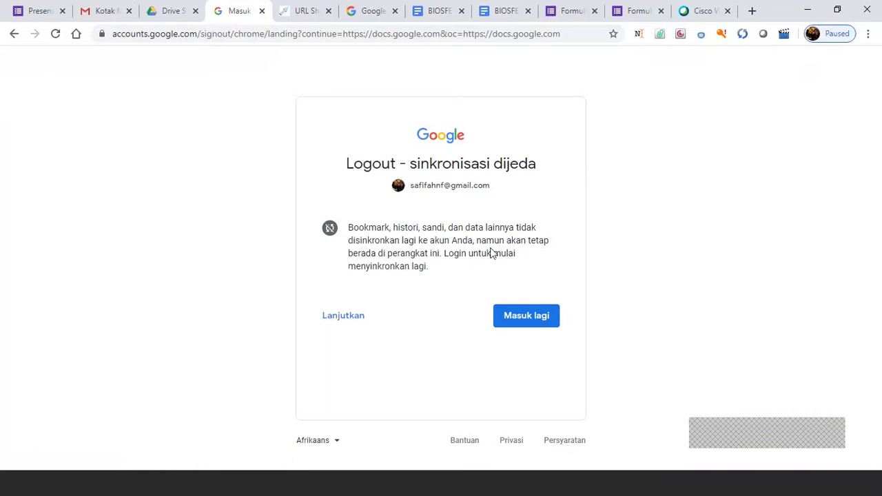
click(512, 321)
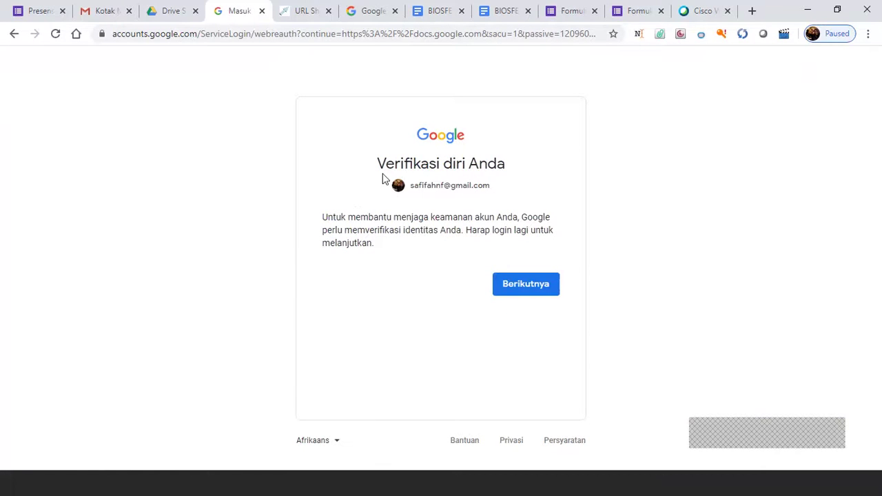
click(262, 11)
Sign in to Gmail with the last listed account, the one holding the BIOSFER quiz, entering its account password.
click(107, 10)
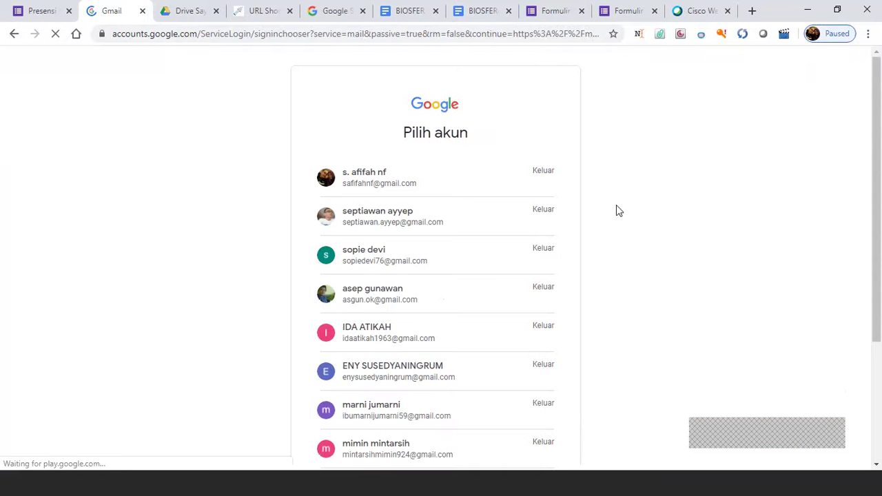
drag(873, 110, 860, 240)
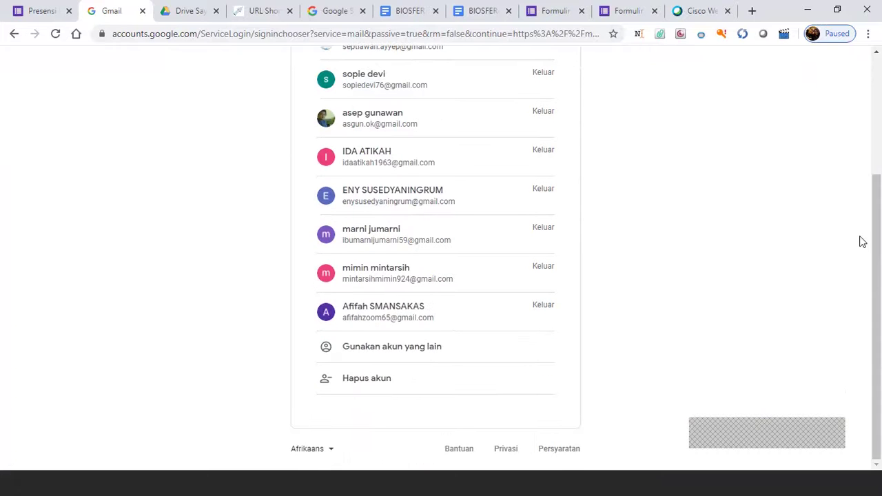
click(403, 320)
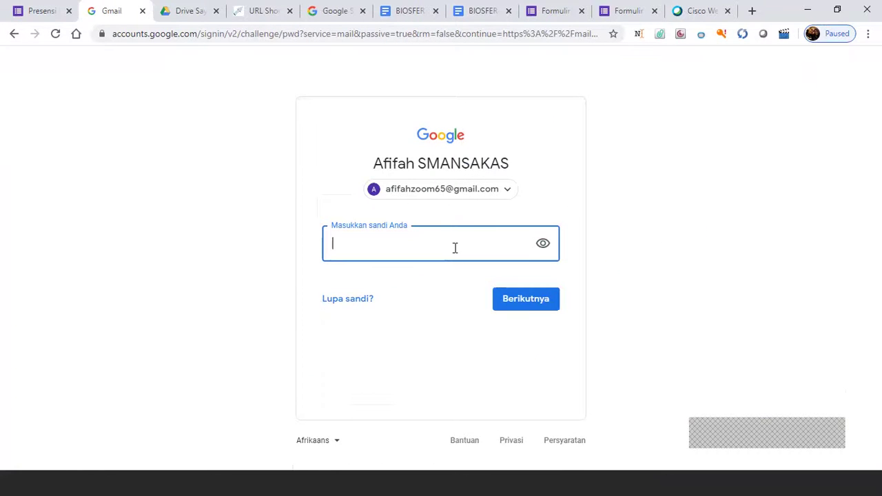
click(454, 248)
click(770, 239)
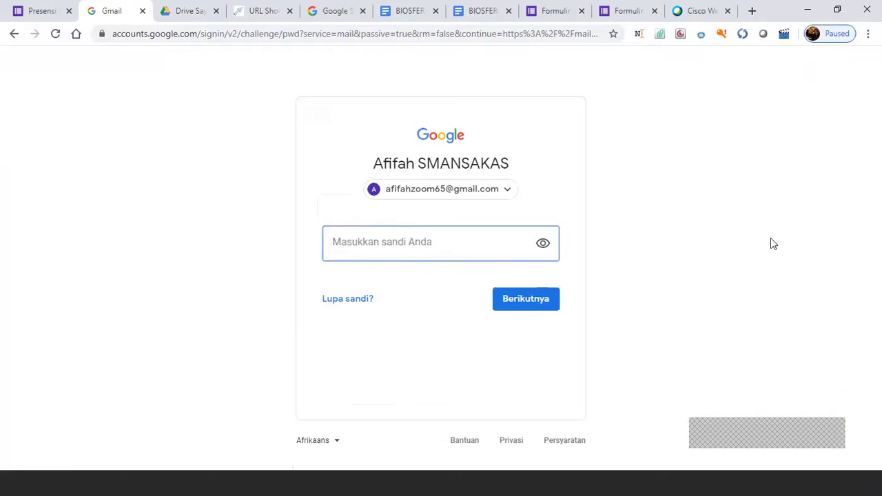
click(510, 252)
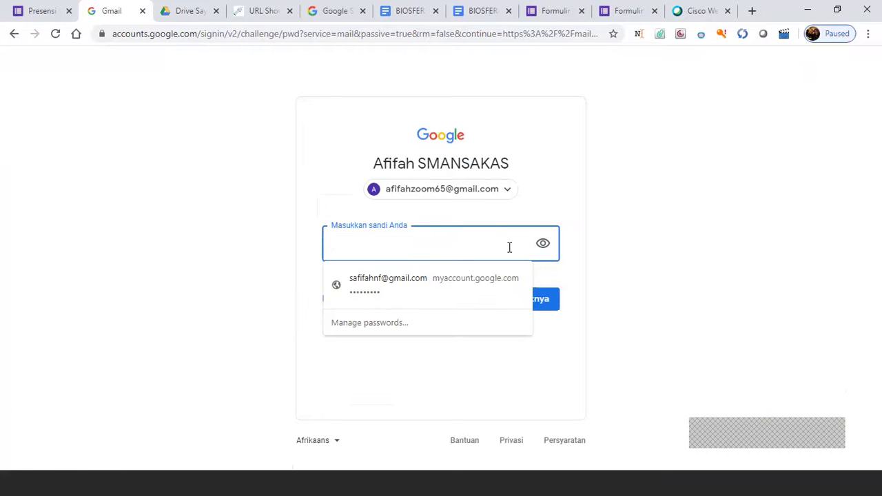
text(a)
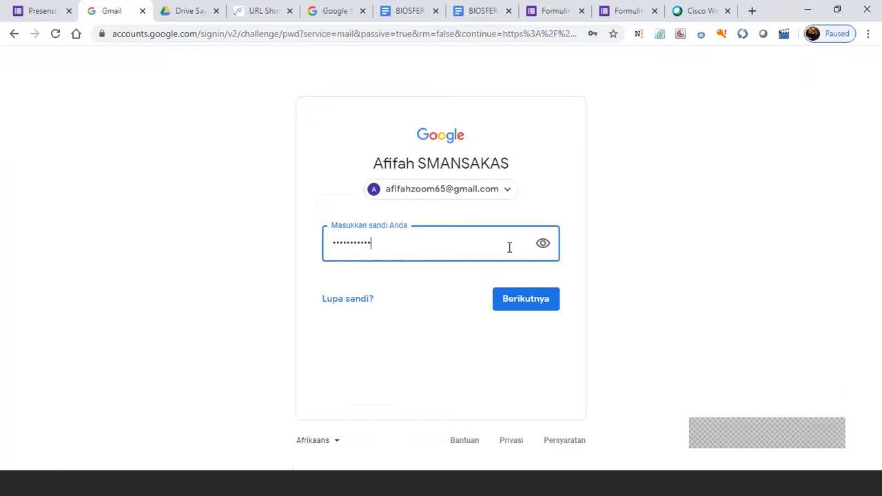
click(544, 306)
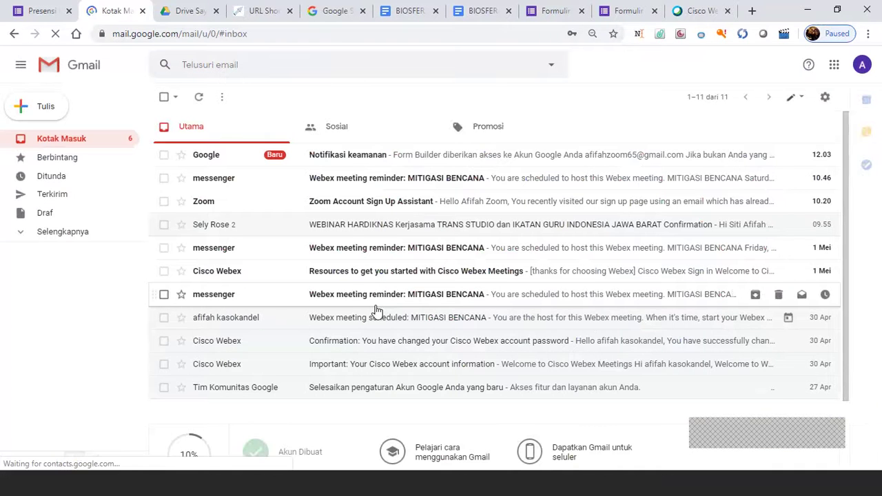
Close the previous account's Drive tab and open Google Drive for the account now signed in to Gmail.
click(832, 70)
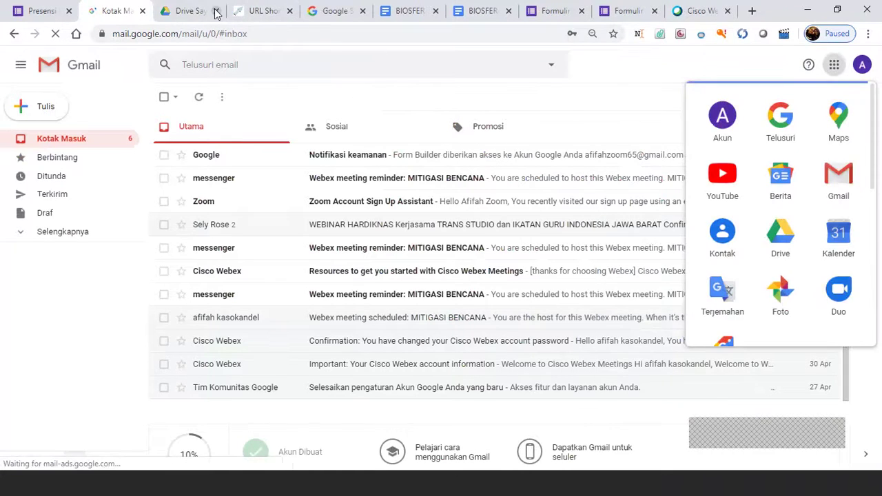
click(177, 9)
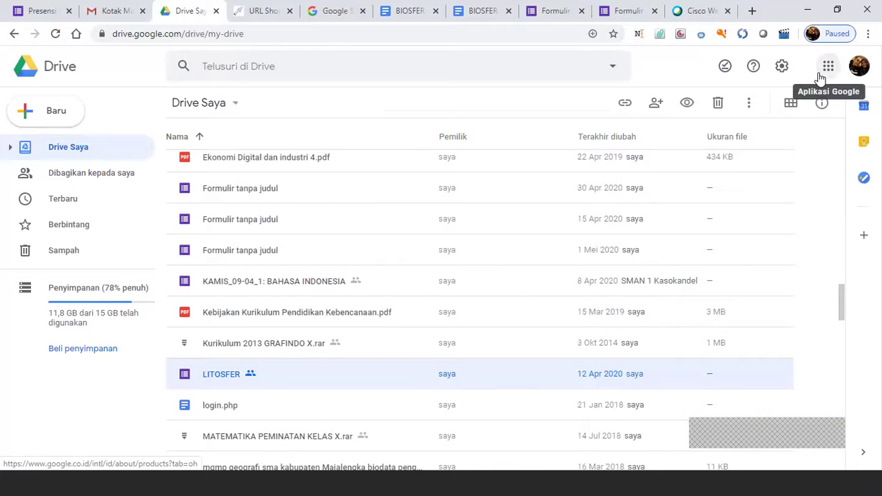
click(215, 11)
click(138, 17)
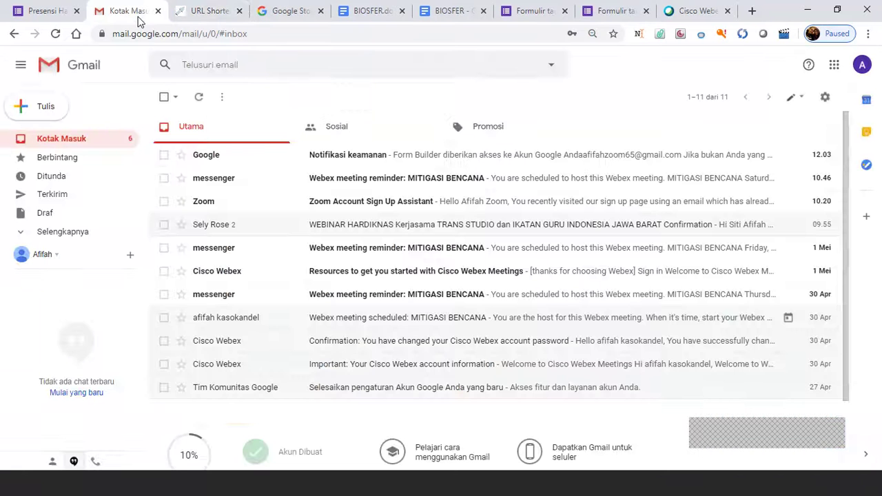
click(833, 66)
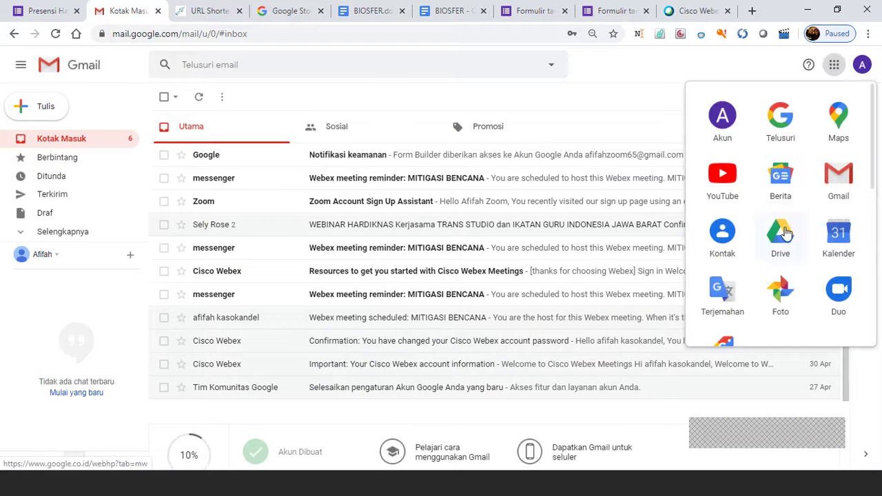
click(757, 249)
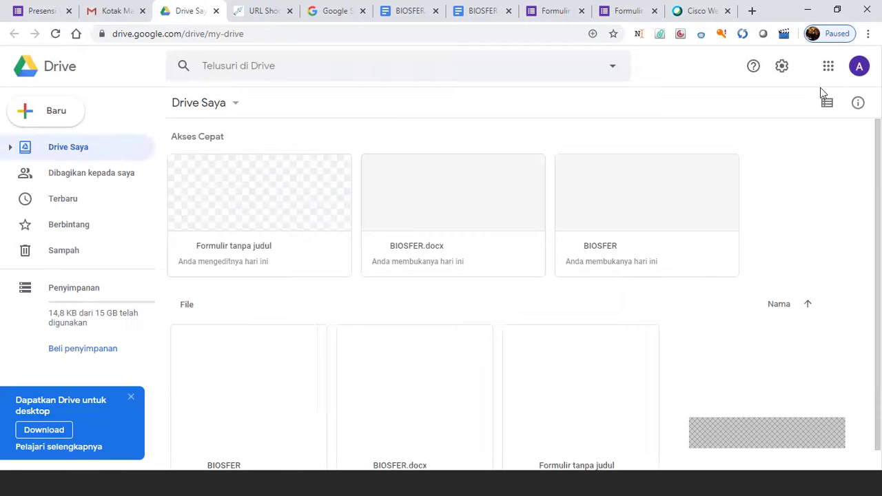
Switch to Google Classroom, continue with the signed-in account and go to its Kelas page.
click(828, 72)
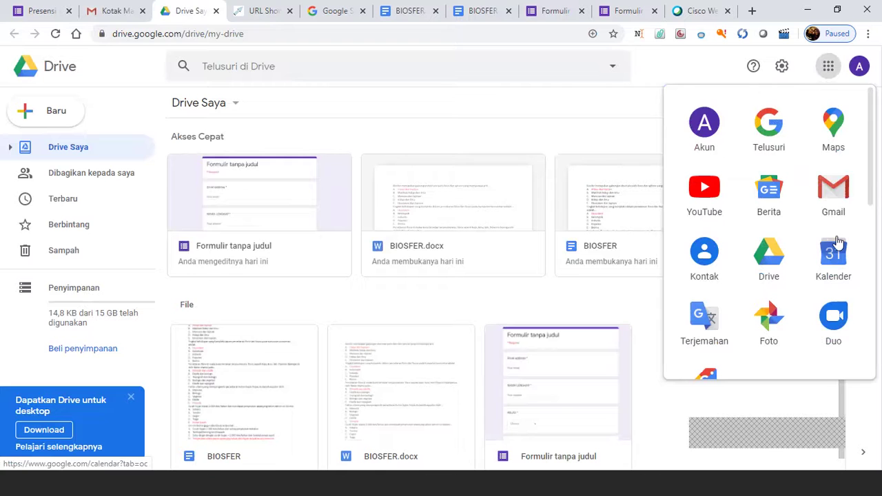
drag(871, 185, 873, 343)
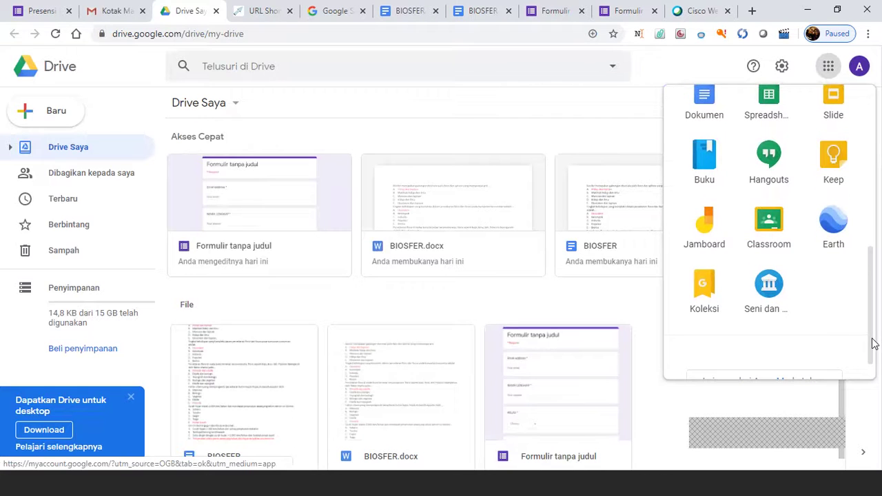
click(781, 246)
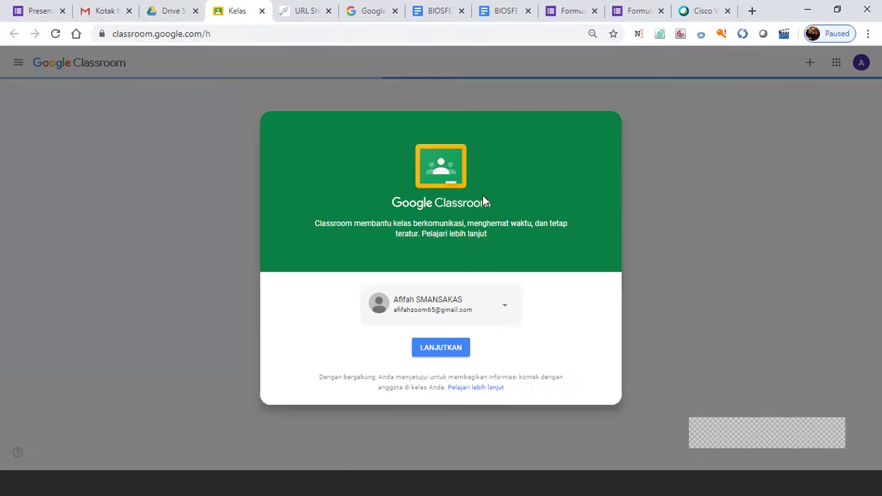
click(441, 348)
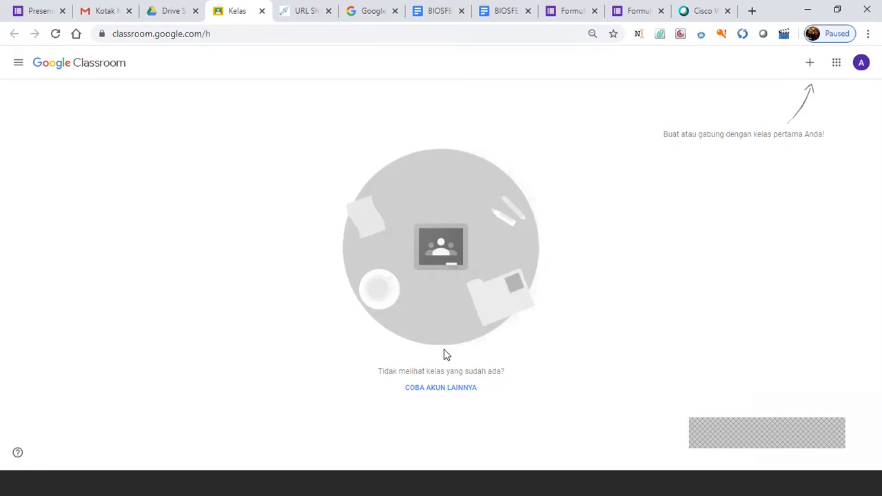
click(19, 64)
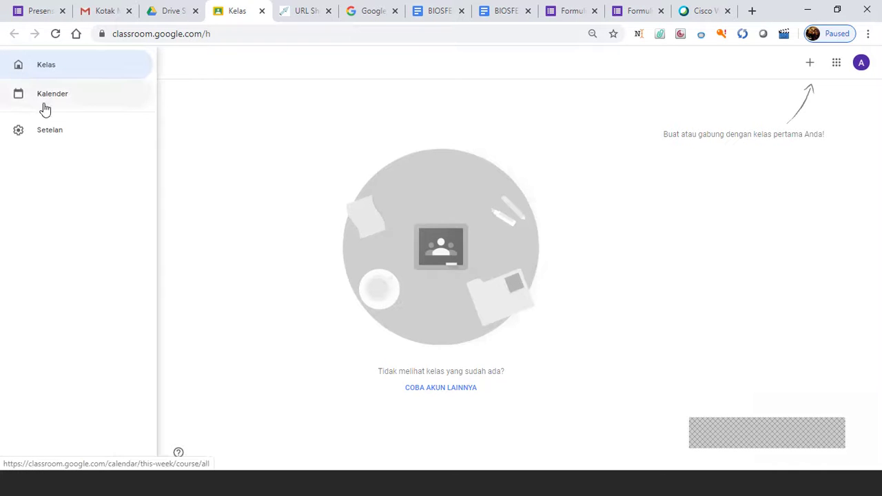
click(58, 64)
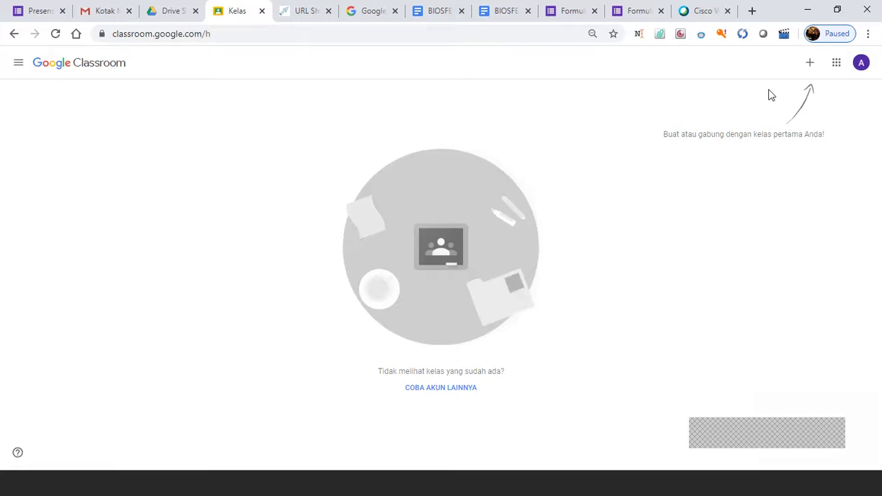
Create a class named XI IPS 1 with the subject GEOGRAFI, accepting the school-use notice and dismissing the what's-new message.
click(811, 65)
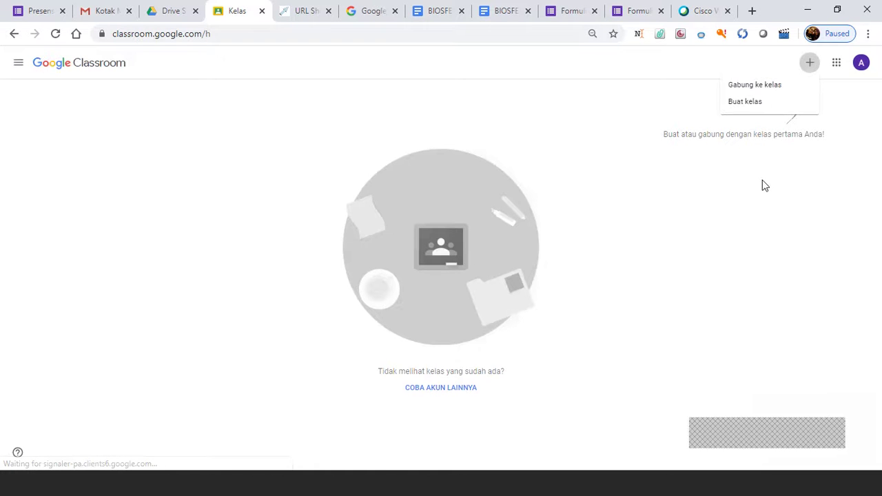
click(745, 103)
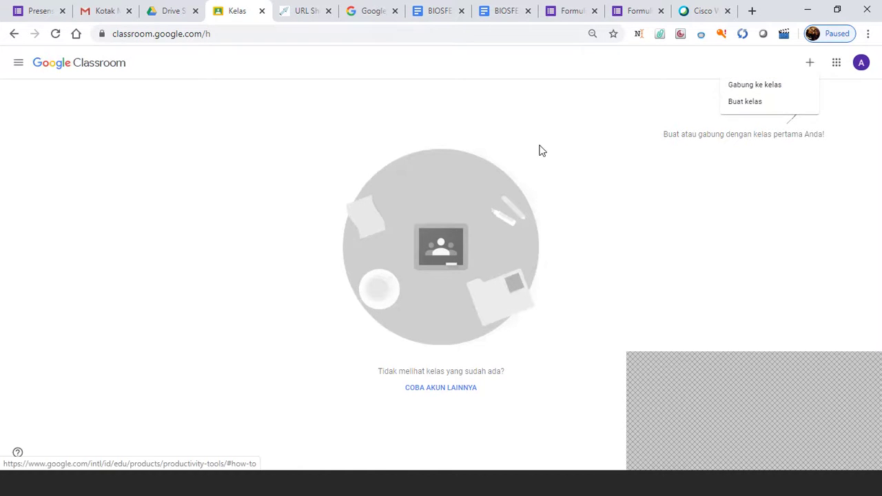
click(386, 323)
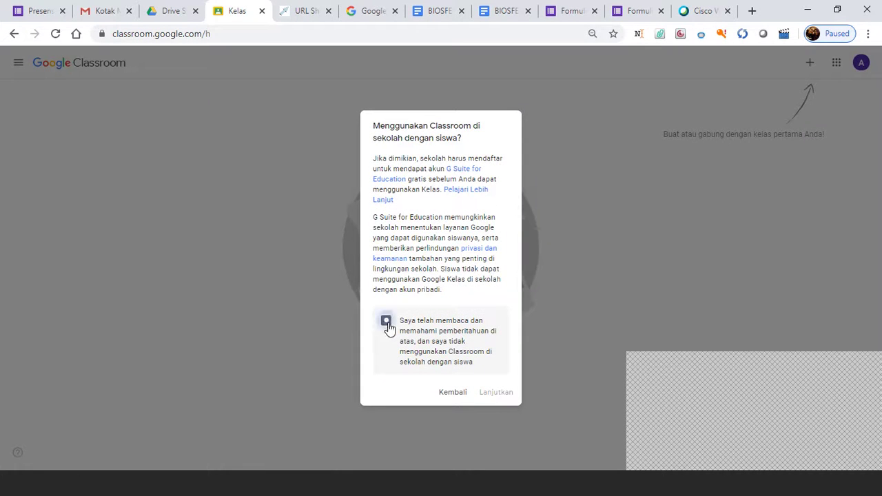
click(488, 393)
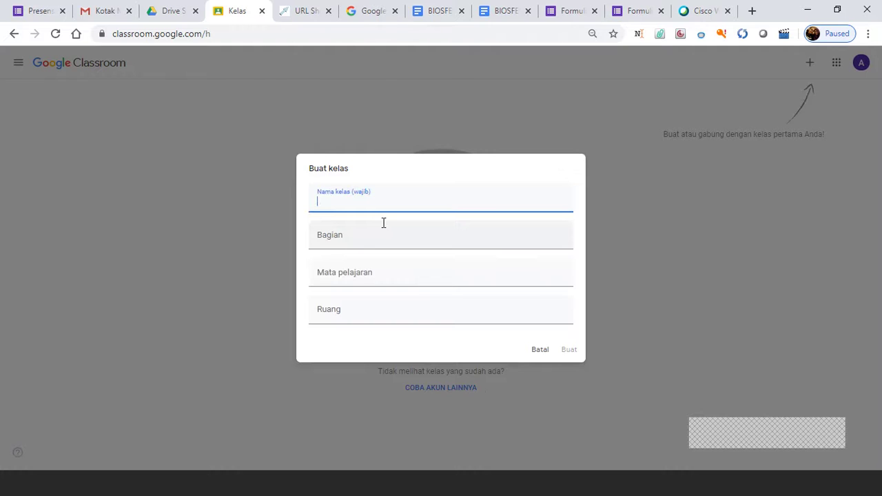
text(I IPS 1)
click(363, 273)
text(GEOGRA)
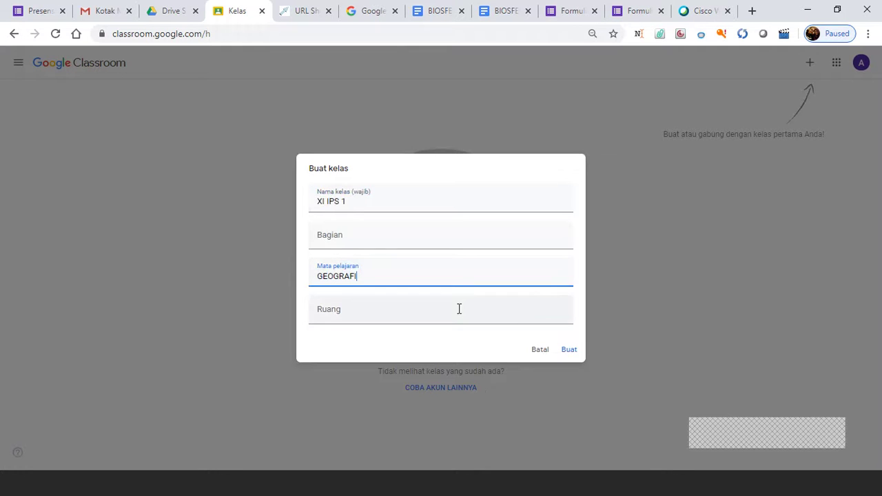
click(569, 351)
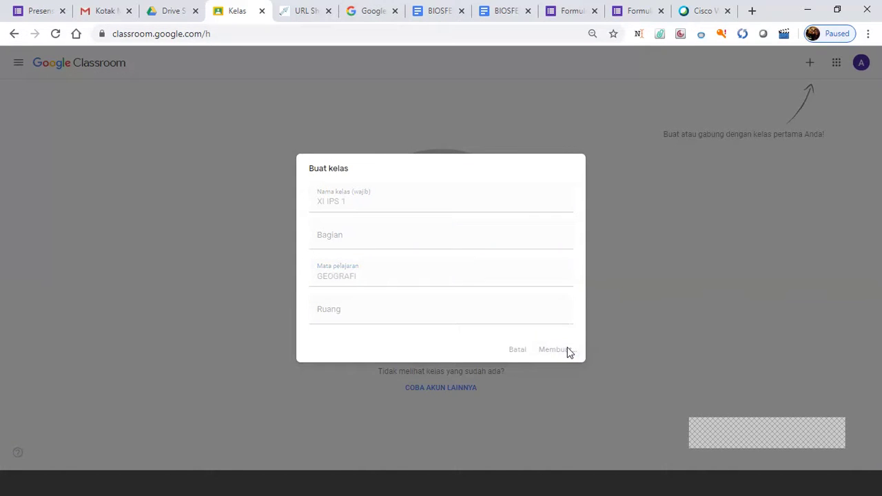
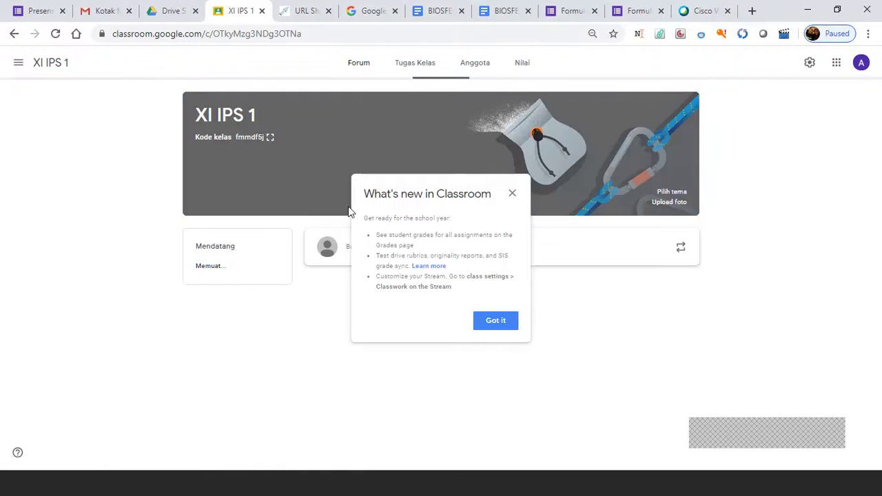
click(498, 323)
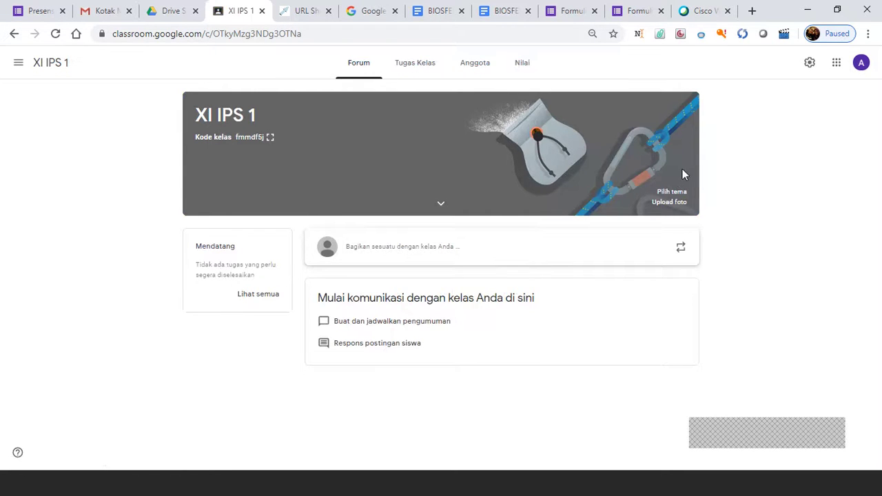
Return from the XI IPS 1 class to the overview of all classes.
click(835, 65)
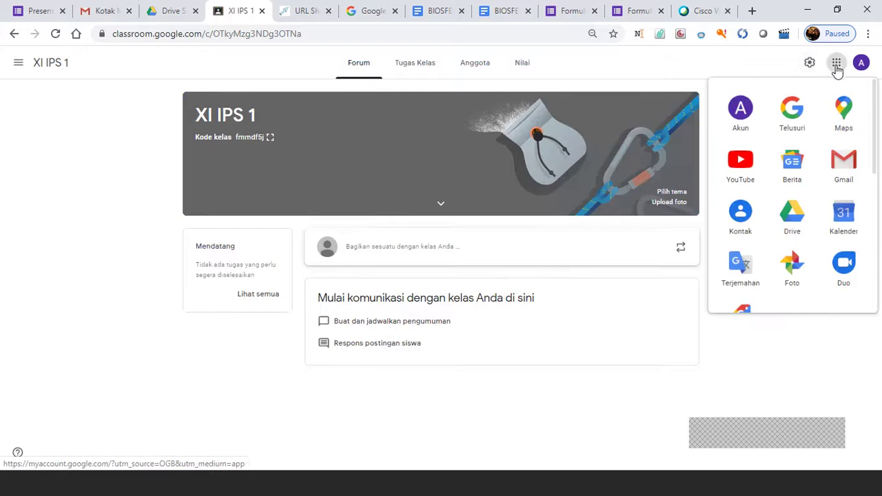
click(688, 72)
click(21, 64)
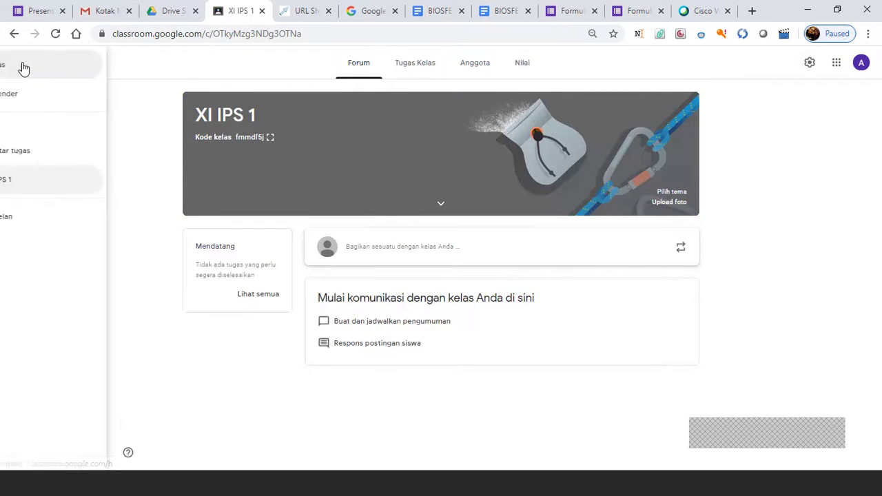
click(52, 75)
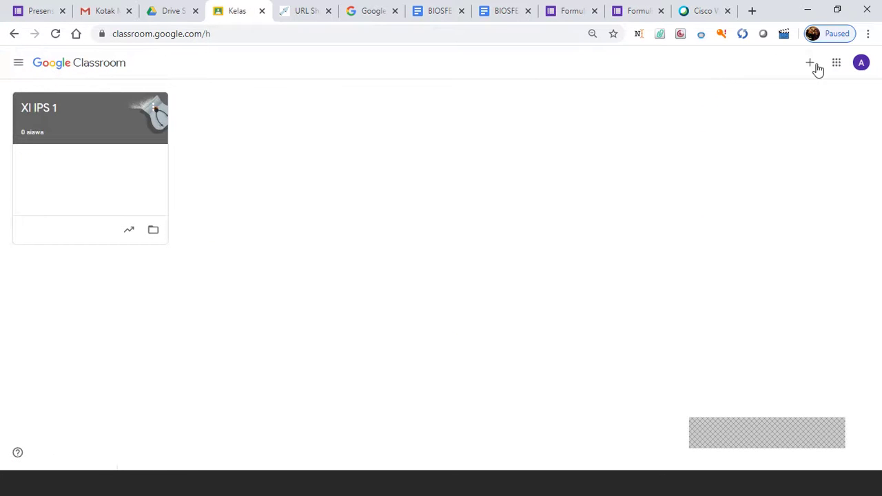
click(813, 68)
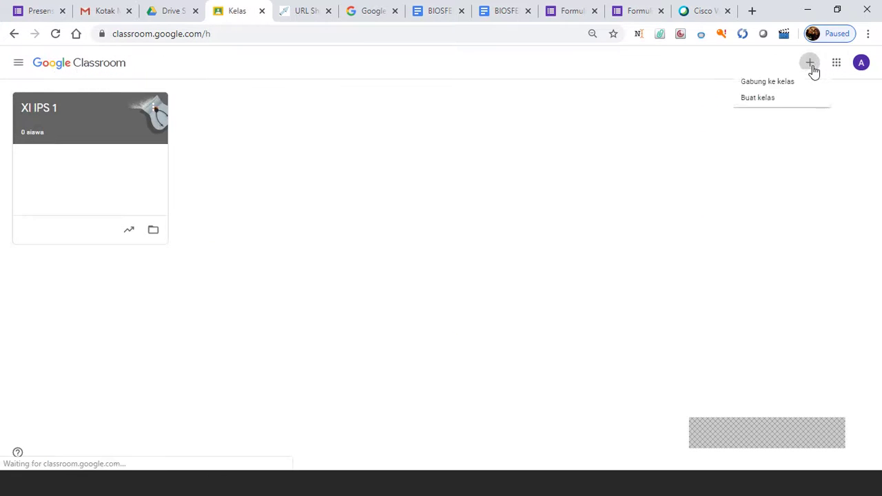
click(771, 85)
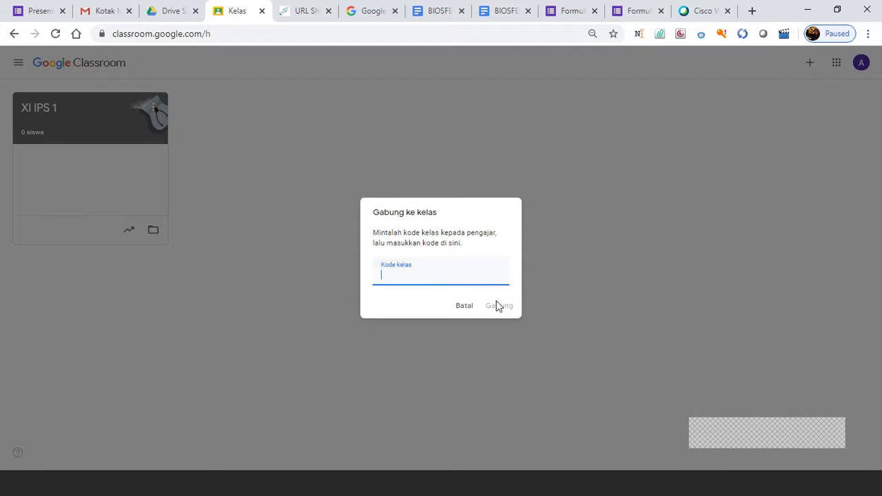
click(460, 307)
Create a second class named XI IPS 2, accepting the school-use notice, filling in its subject and dismissing the student-invitation tip.
click(811, 65)
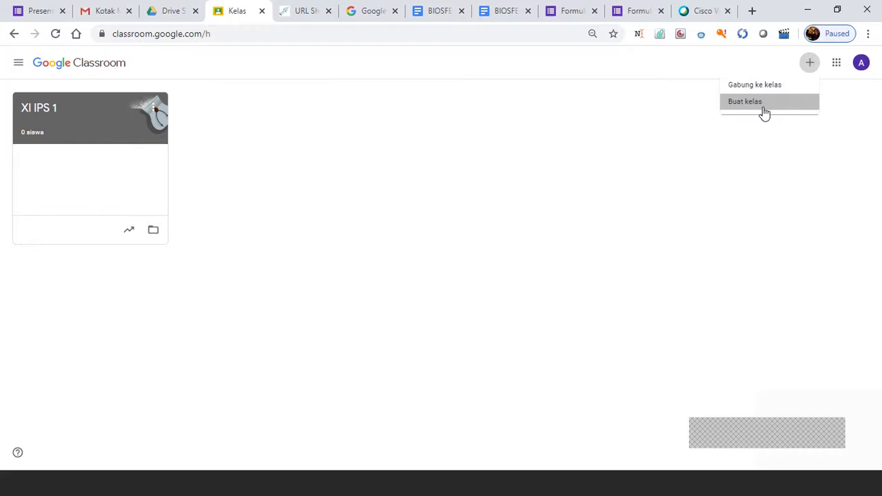
click(764, 104)
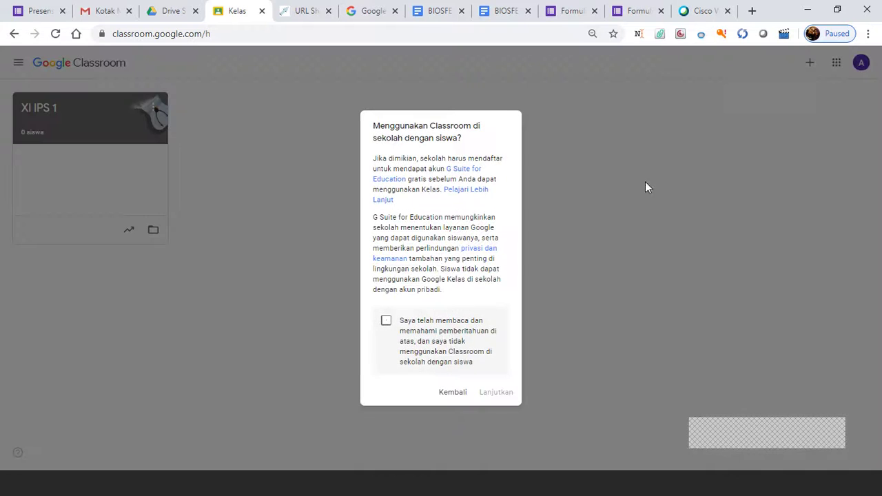
click(386, 321)
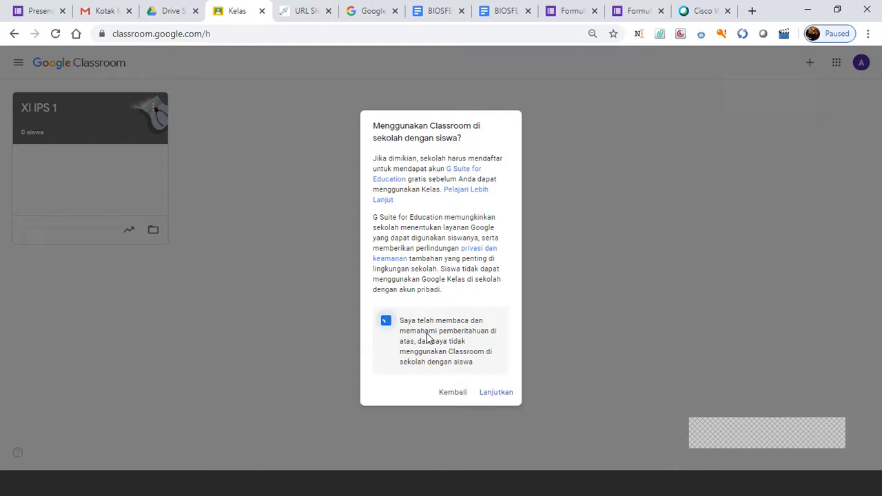
click(495, 392)
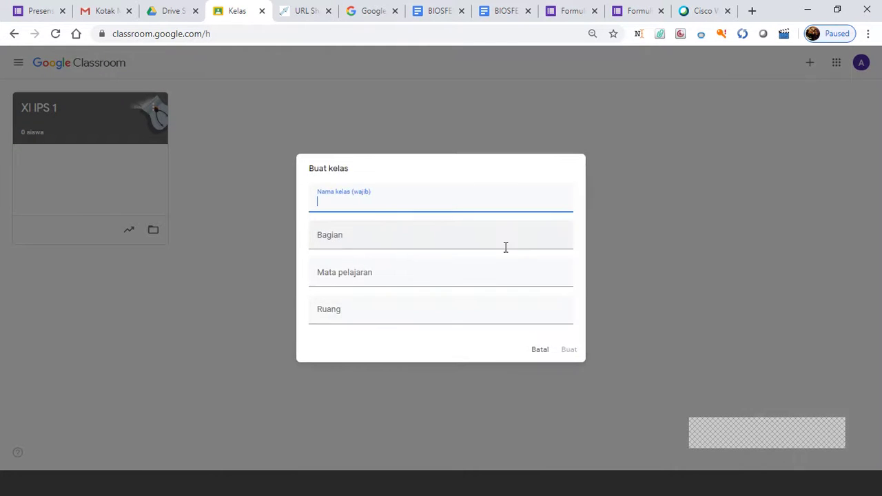
text(XI IPS 2)
click(372, 272)
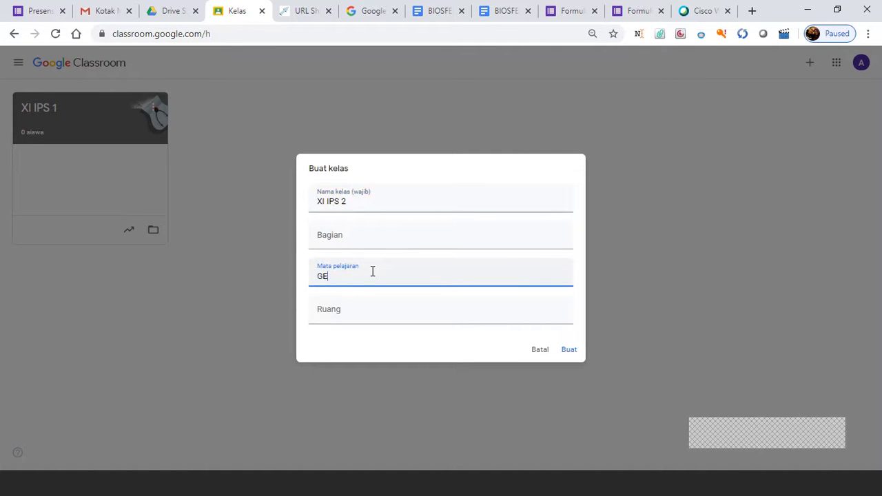
click(567, 351)
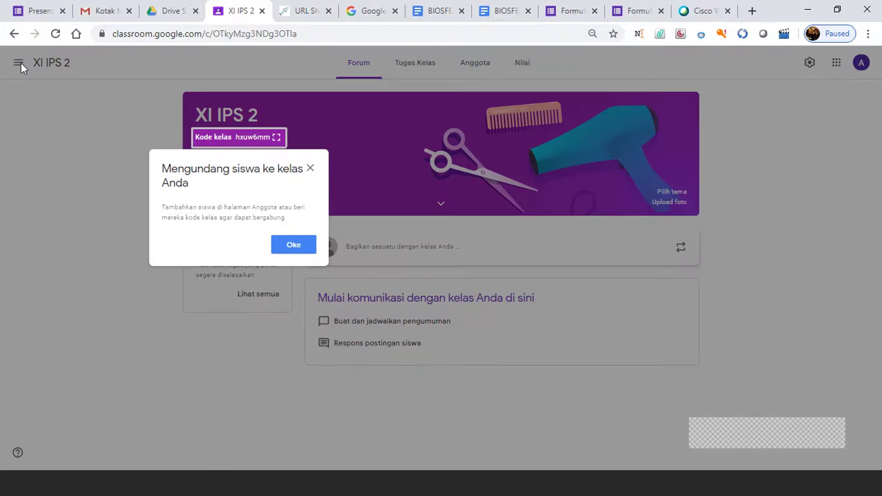
click(293, 245)
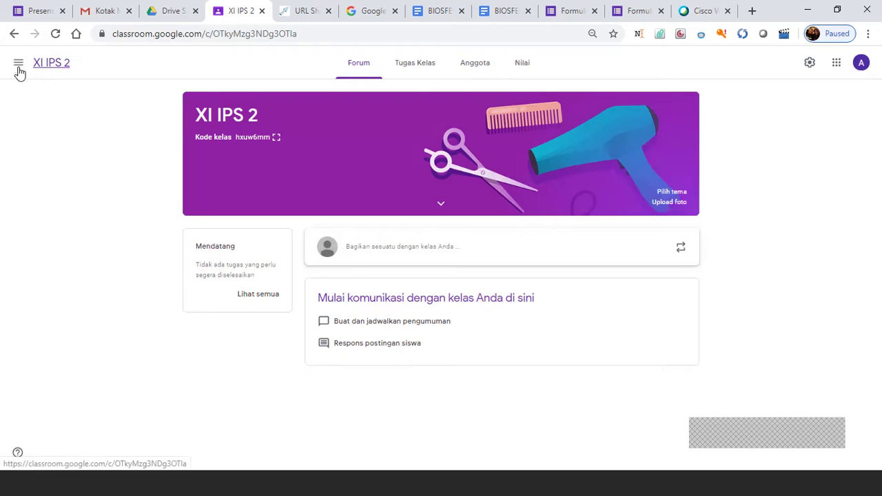
From the class overview, create a class named XI IPS 3 with the subject GEOGRAFI, accepting the school-use notice and completing the announcement tips.
click(19, 63)
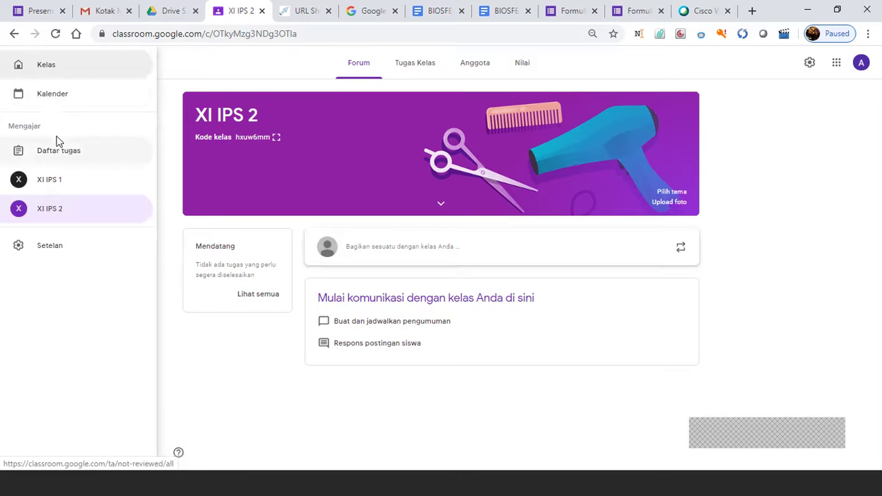
click(59, 74)
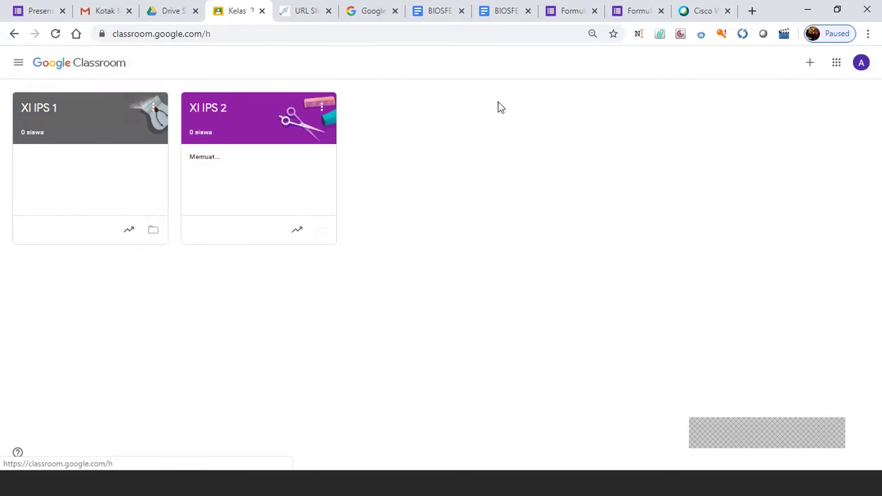
click(810, 62)
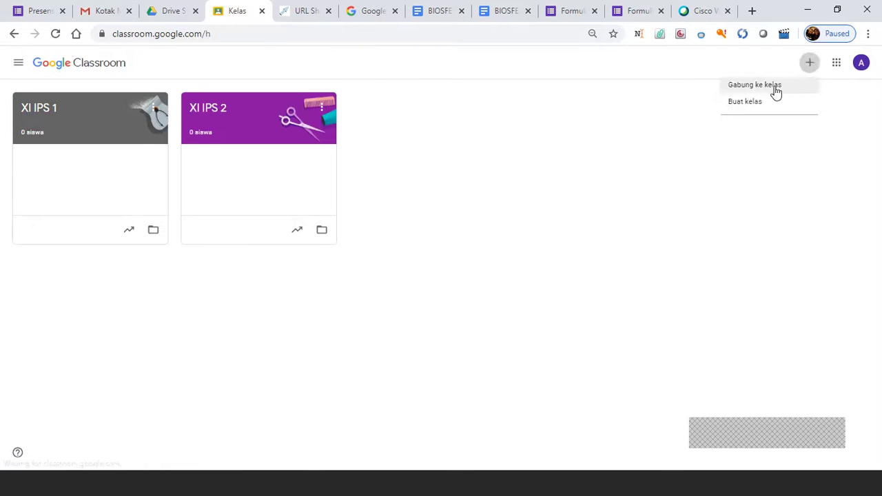
click(755, 105)
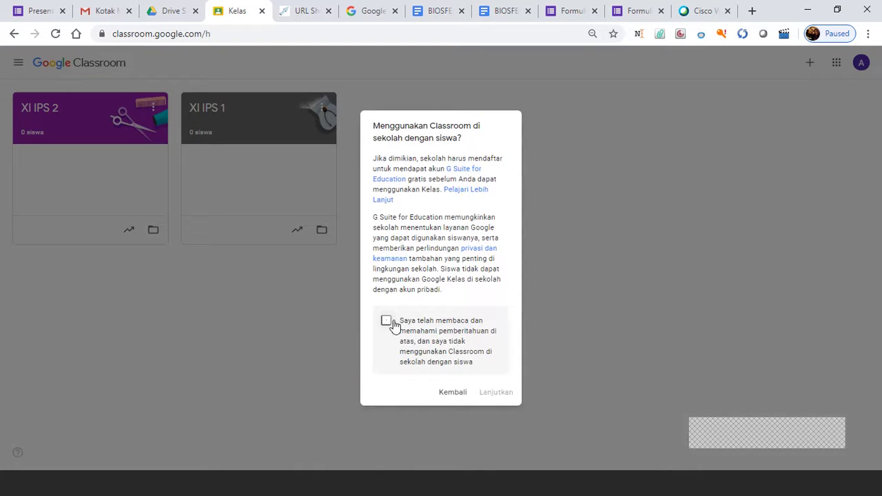
click(387, 321)
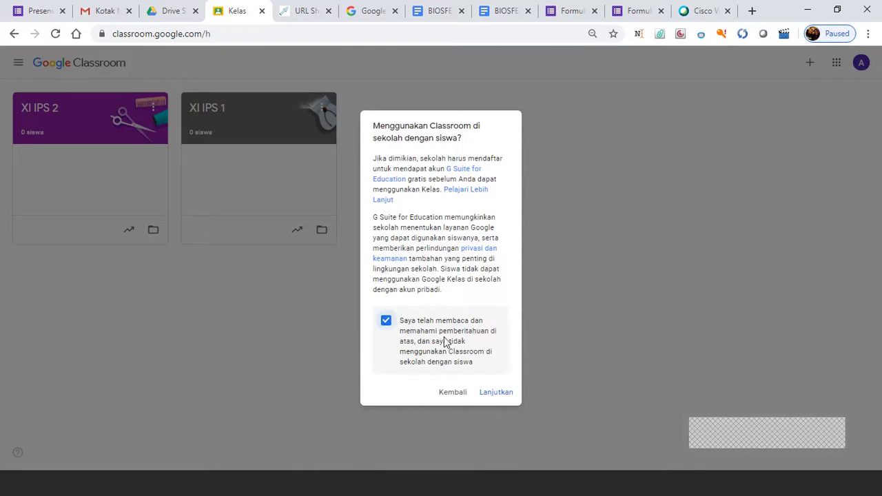
click(487, 393)
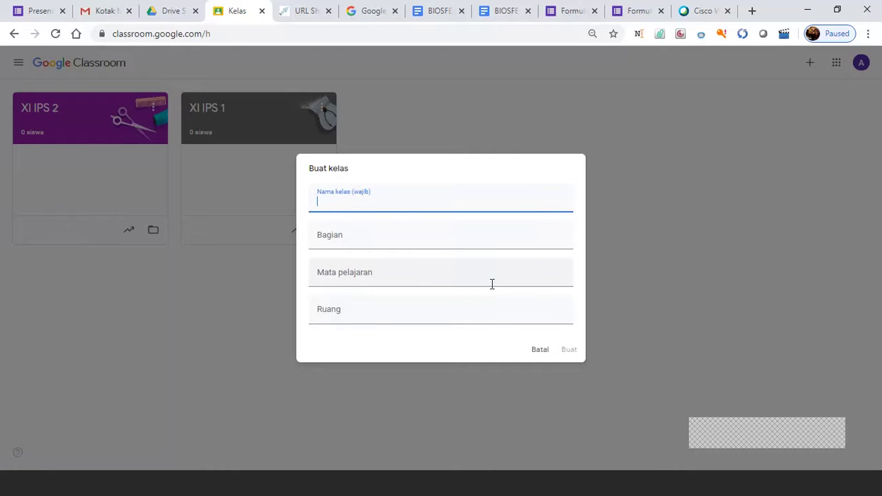
text(XI IPS 3)
click(415, 271)
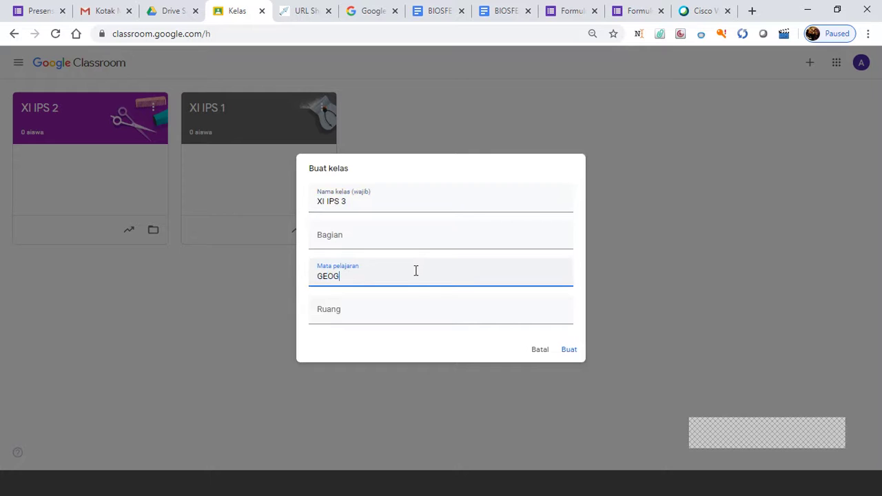
text(GEOGRAFI)
click(569, 349)
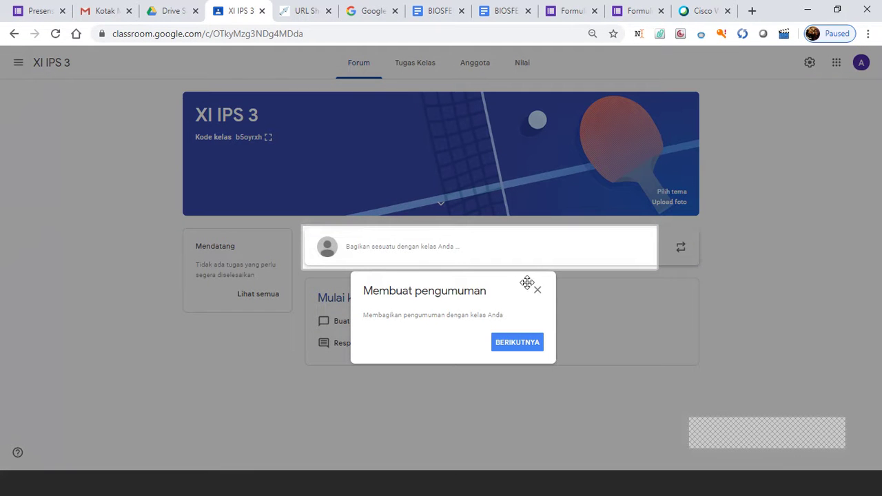
click(512, 343)
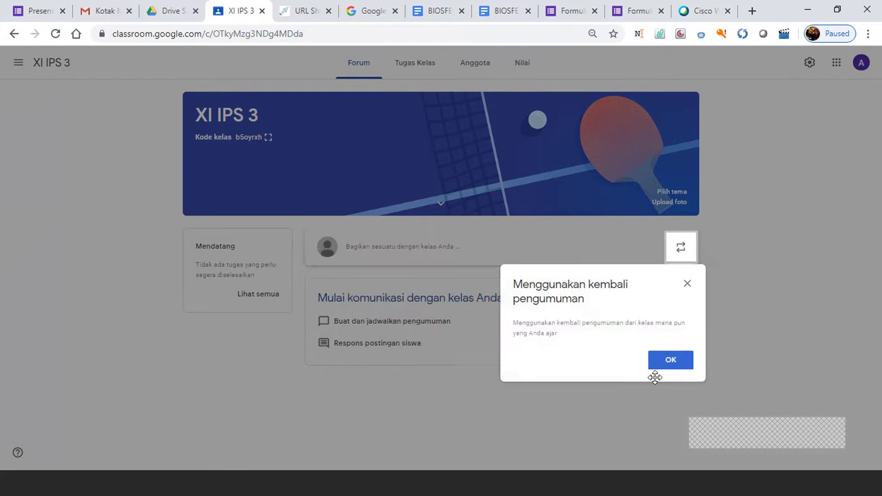
click(670, 360)
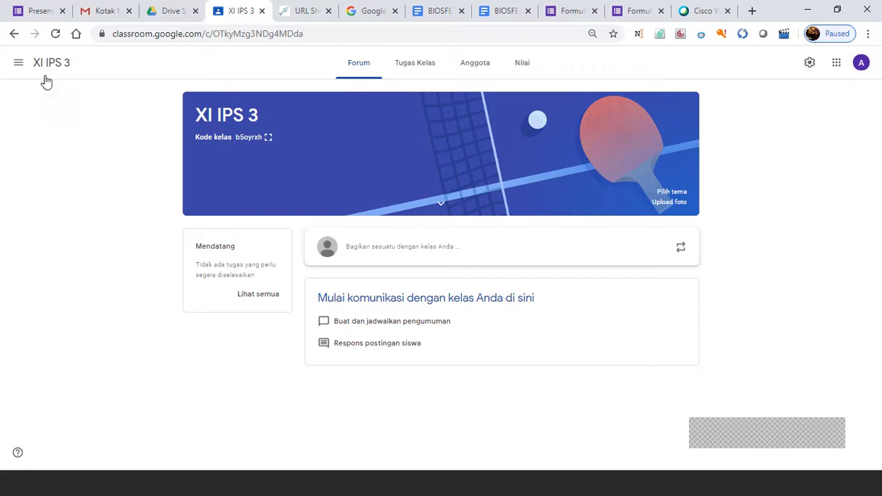
Return to the class overview and create a class named XI IPS 4 with the subject GEOGRAFI, accepting the school-use notice.
click(18, 64)
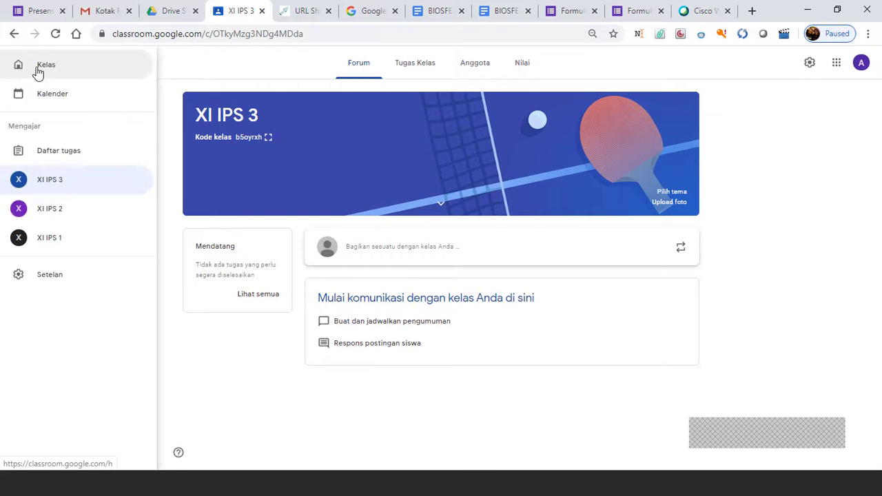
click(37, 73)
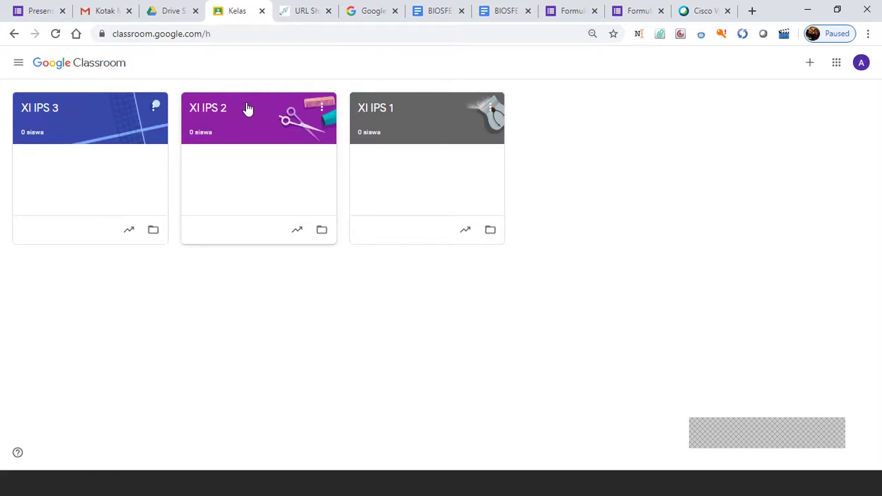
click(814, 69)
click(764, 104)
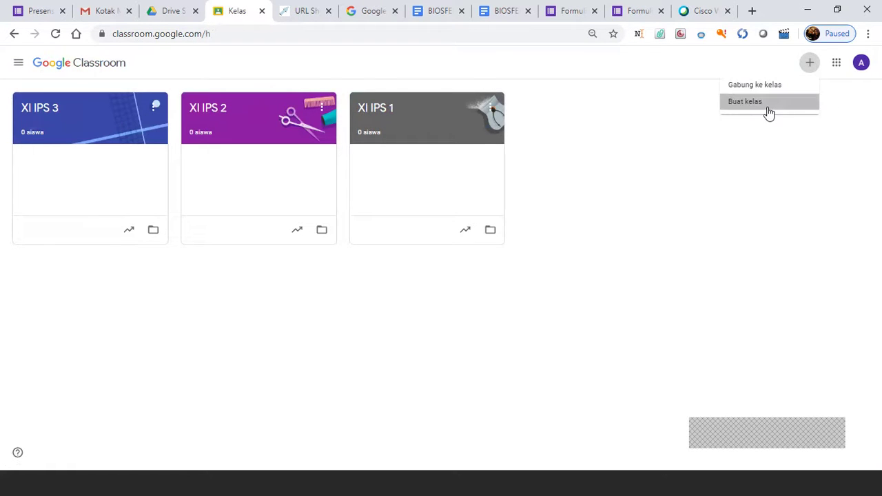
click(385, 321)
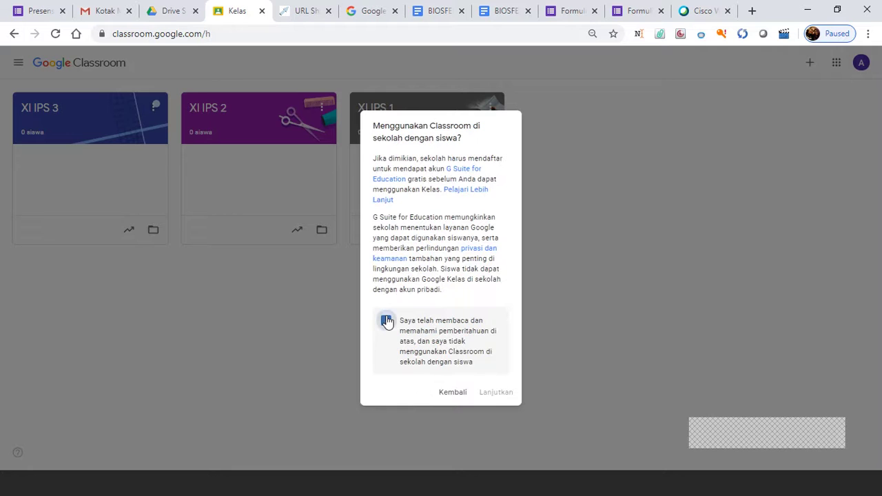
click(496, 394)
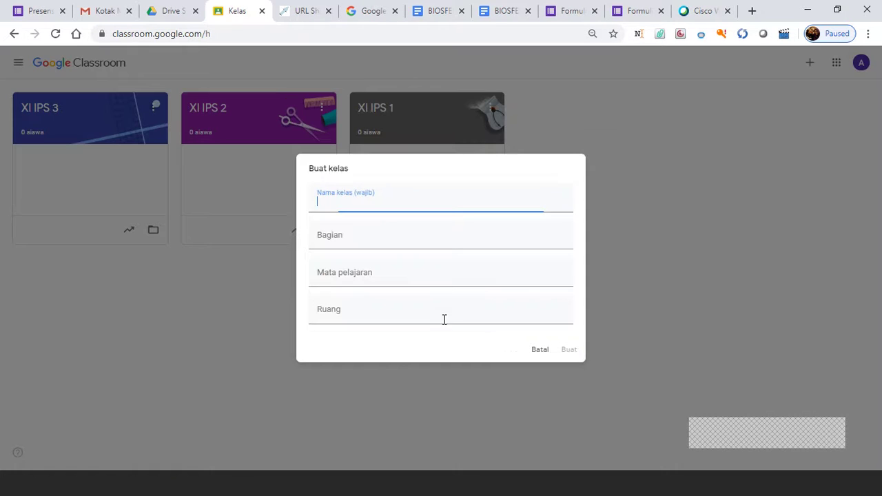
text(X)
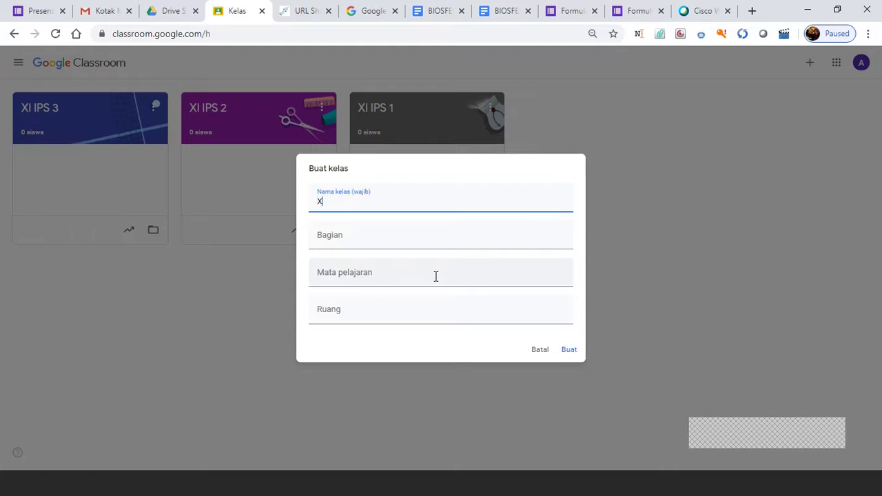
text(I IPS 4)
click(433, 276)
text(GEOGRAFI)
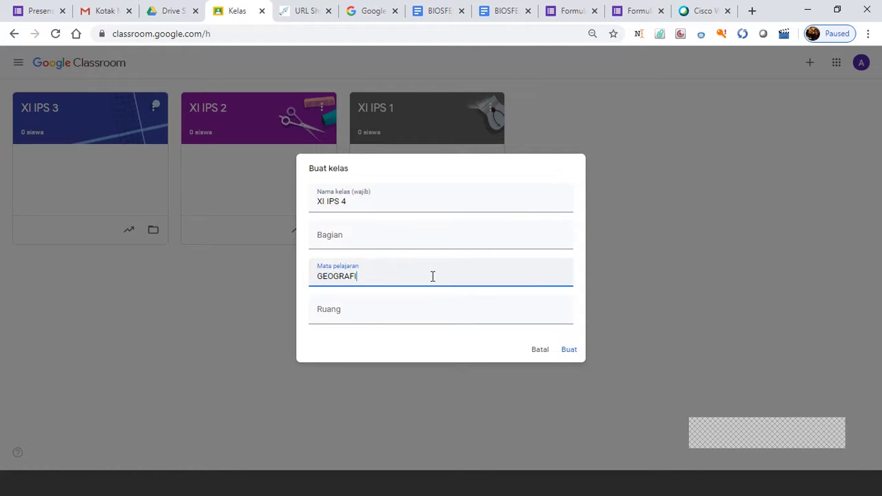
click(569, 350)
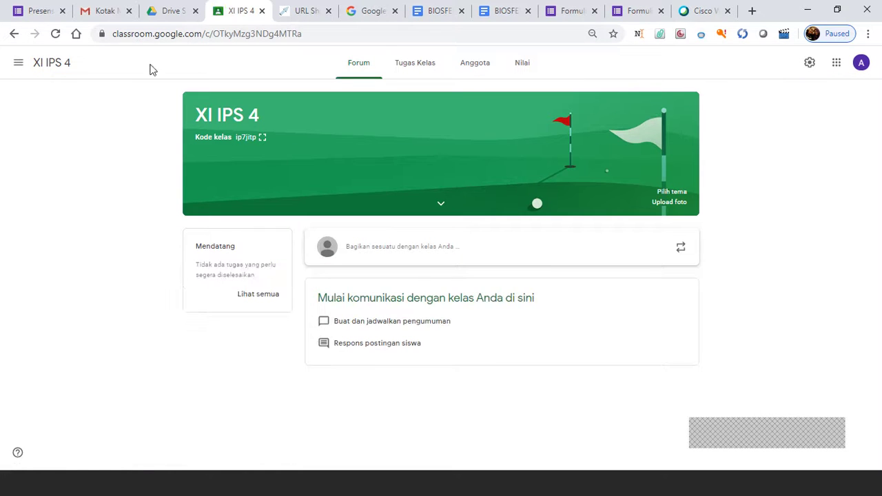
Go back to the class overview and create a class named XI IPS 5 with the subject GEOGRAFI, accepting the school-use notice.
click(18, 65)
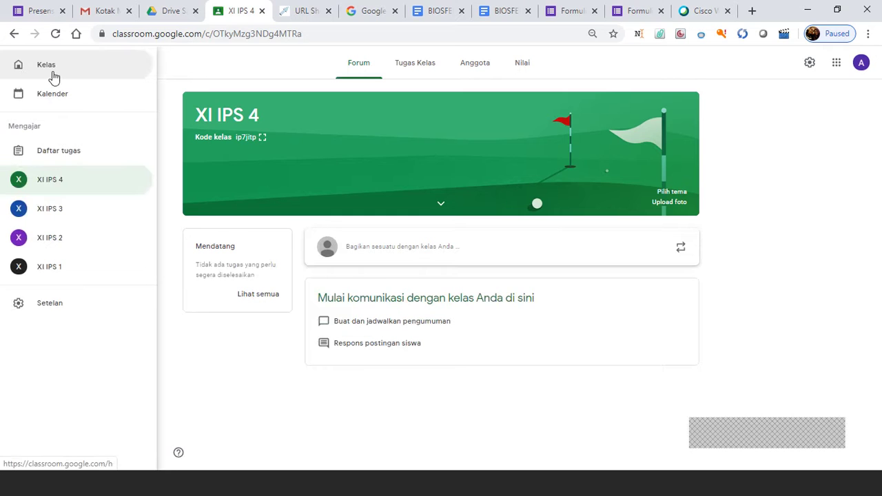
click(53, 75)
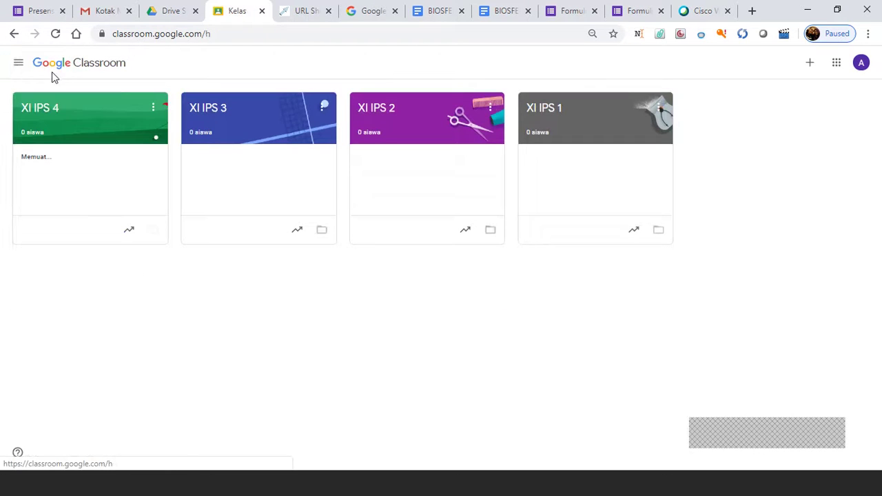
click(19, 65)
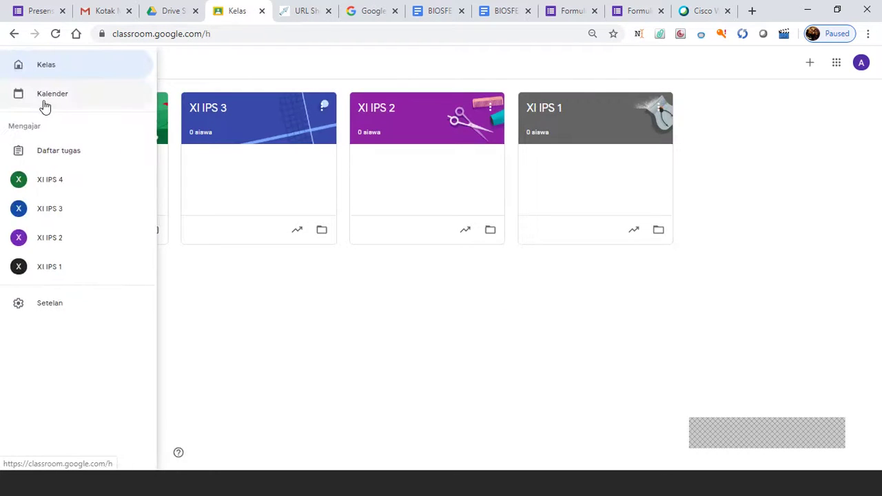
click(49, 65)
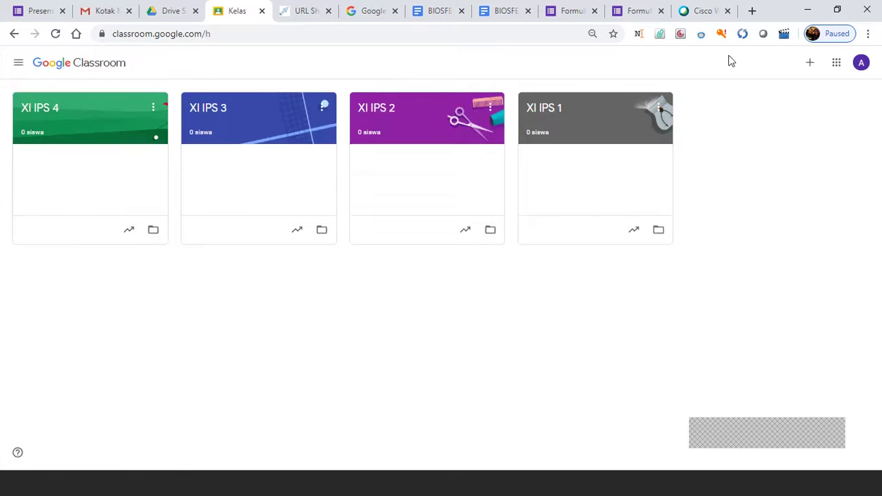
click(807, 62)
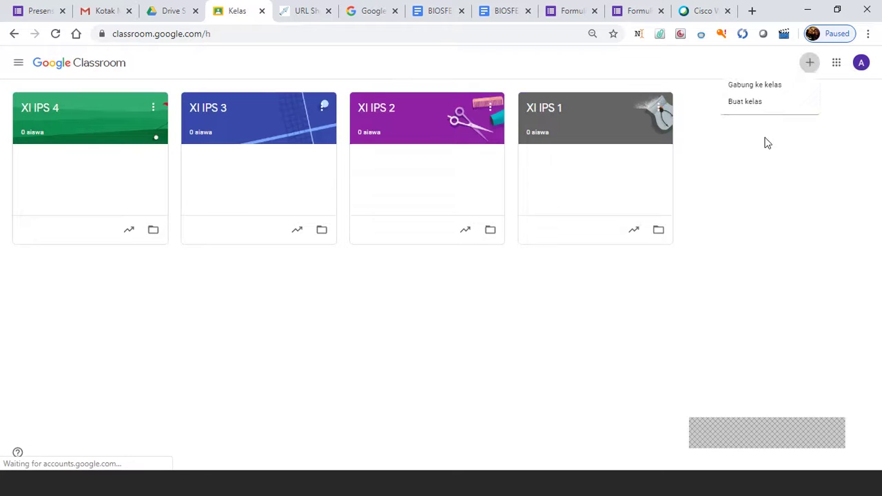
click(753, 105)
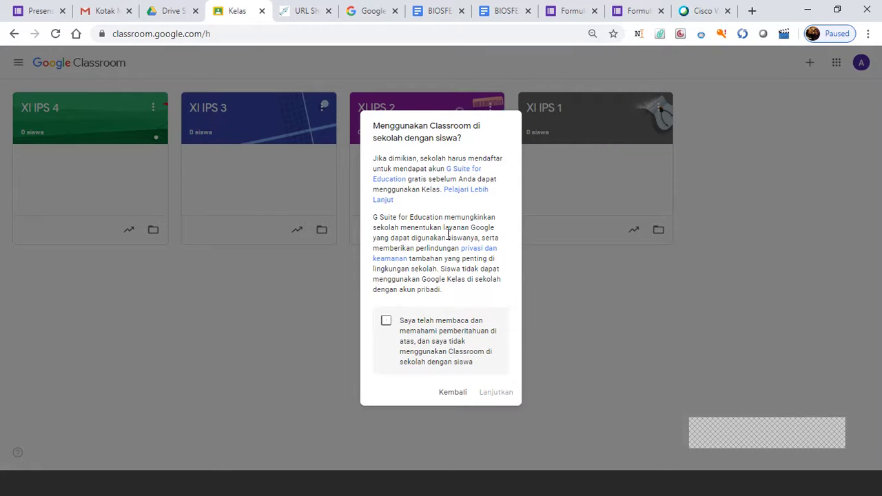
click(385, 320)
click(496, 394)
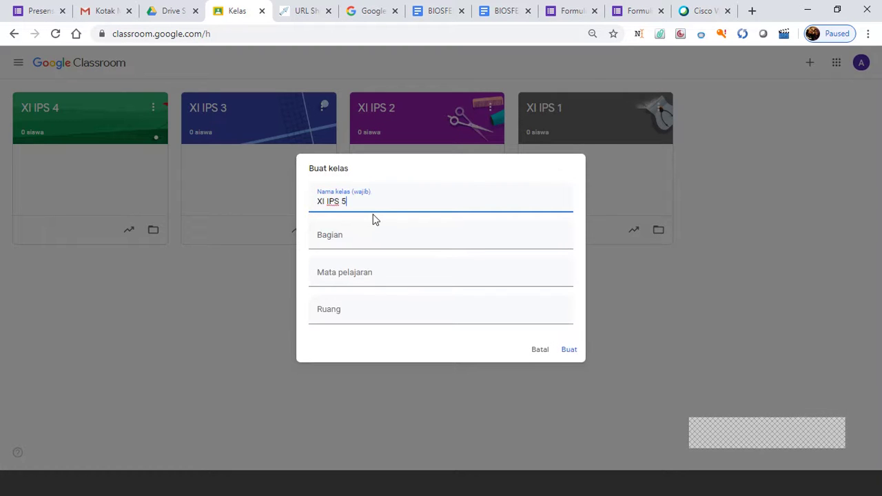
click(350, 280)
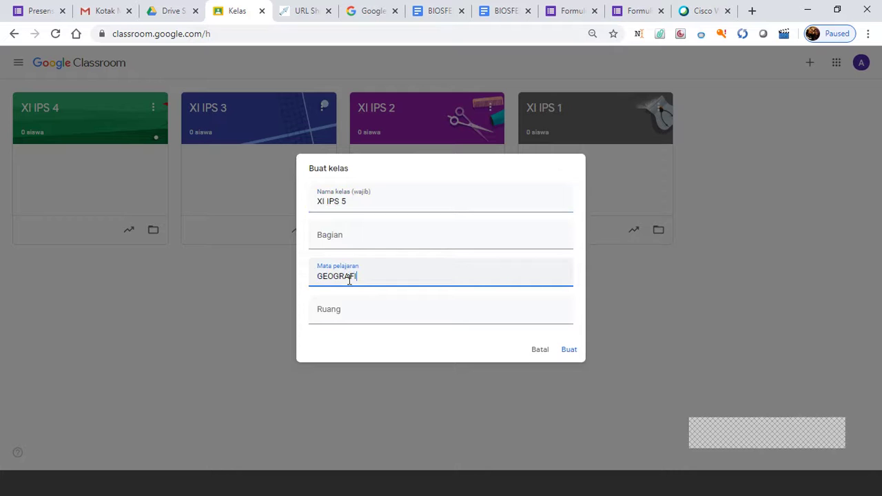
click(570, 350)
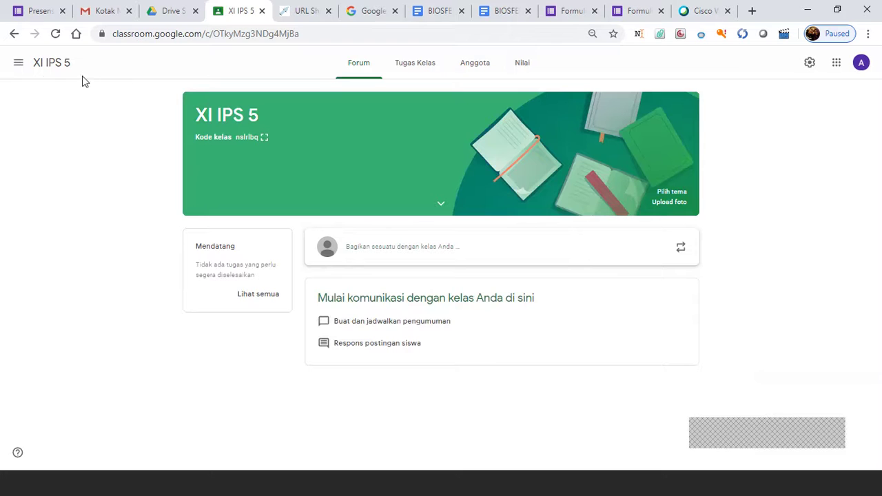
Return to the class overview and create a class named XI IPS 6 with the subject GEOGRAFI, accepting the school-use notice.
click(19, 63)
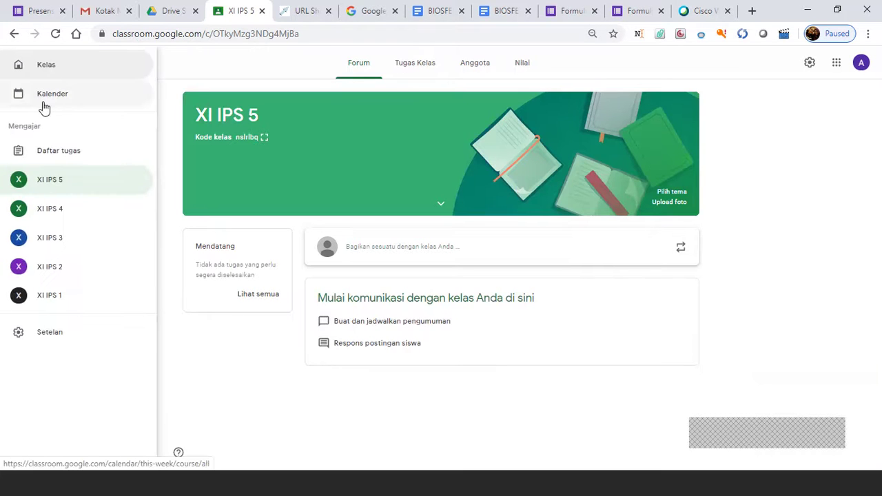
click(53, 71)
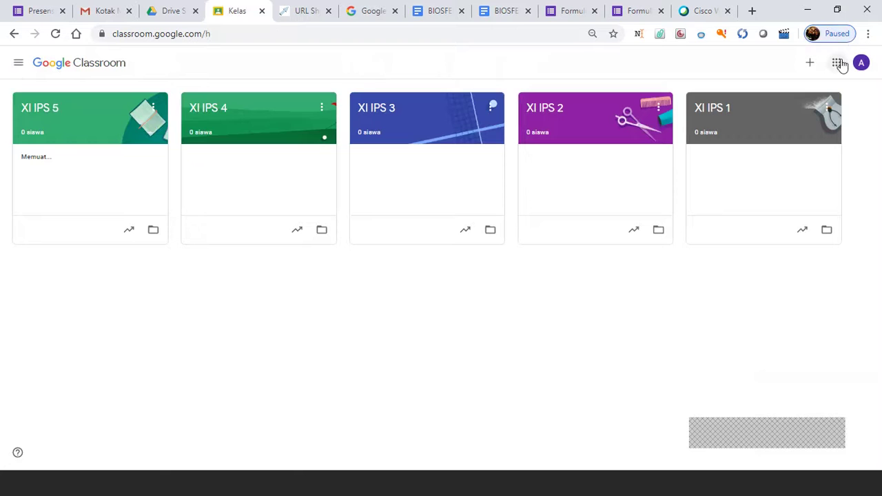
click(811, 65)
click(758, 103)
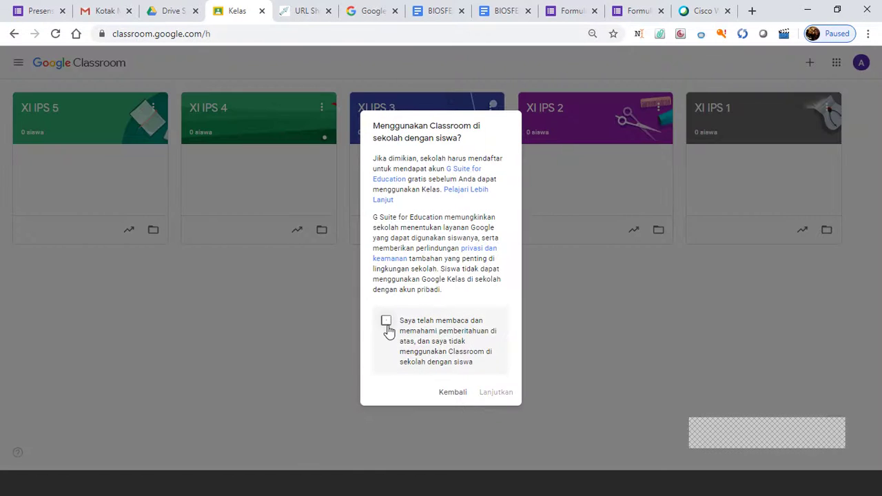
click(387, 322)
click(492, 394)
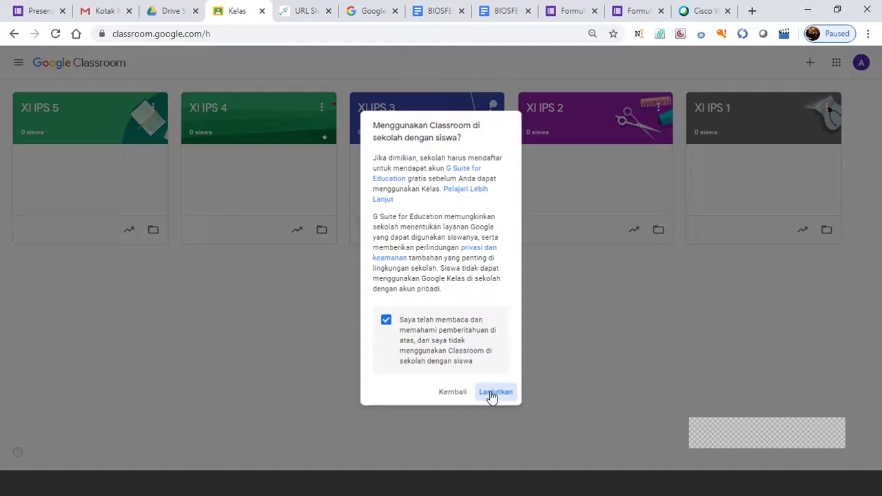
click(350, 203)
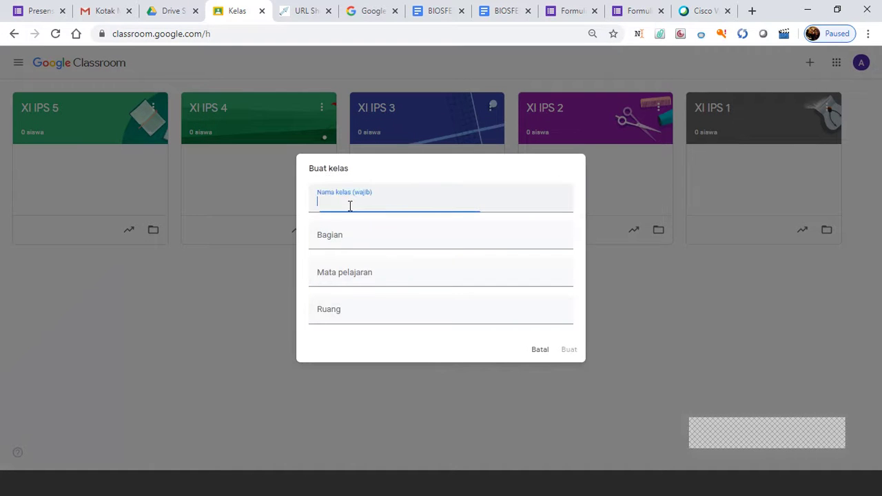
text(XI IPS 6)
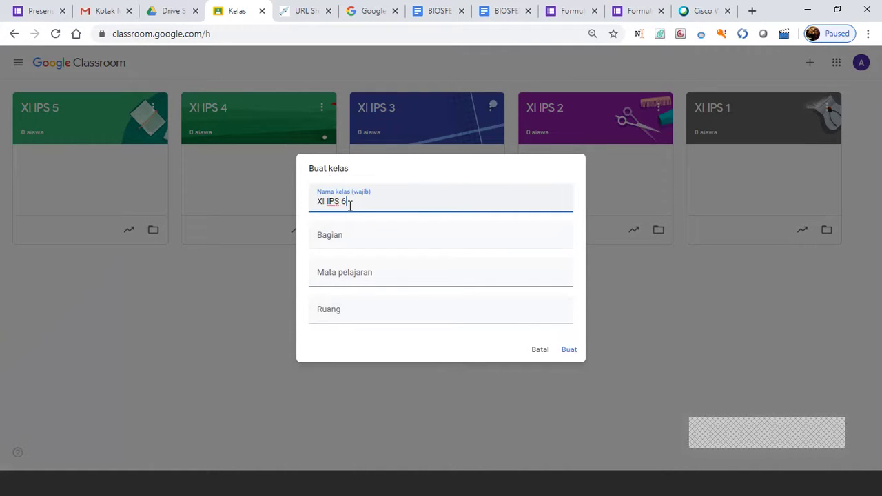
click(353, 273)
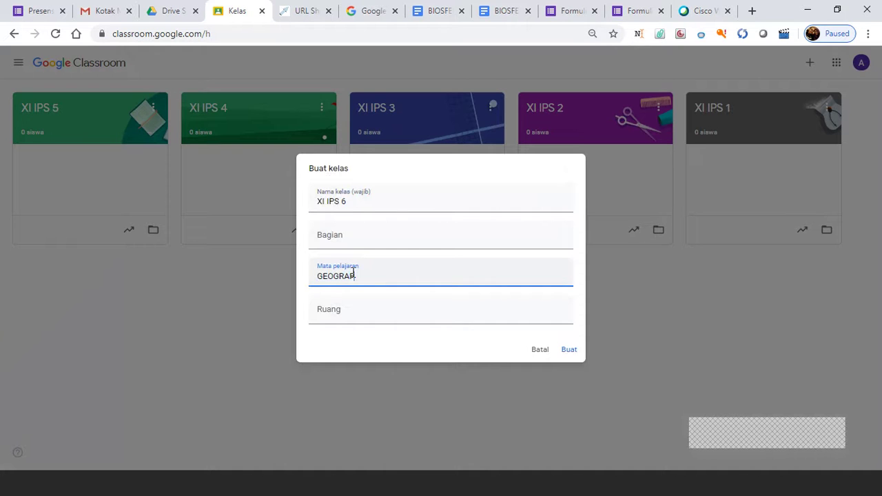
click(569, 349)
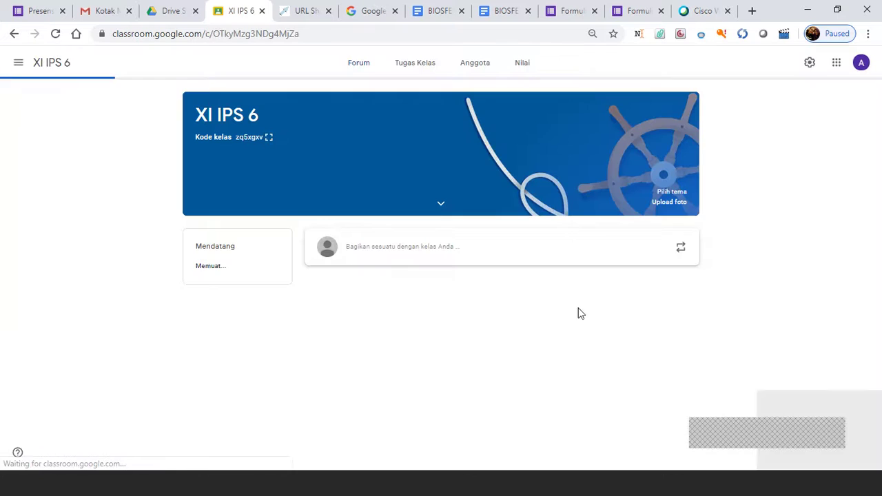
Return to the class overview, open class XI IPS 1 and start a quiz assignment, accepting the tip about posting times.
click(18, 65)
click(32, 73)
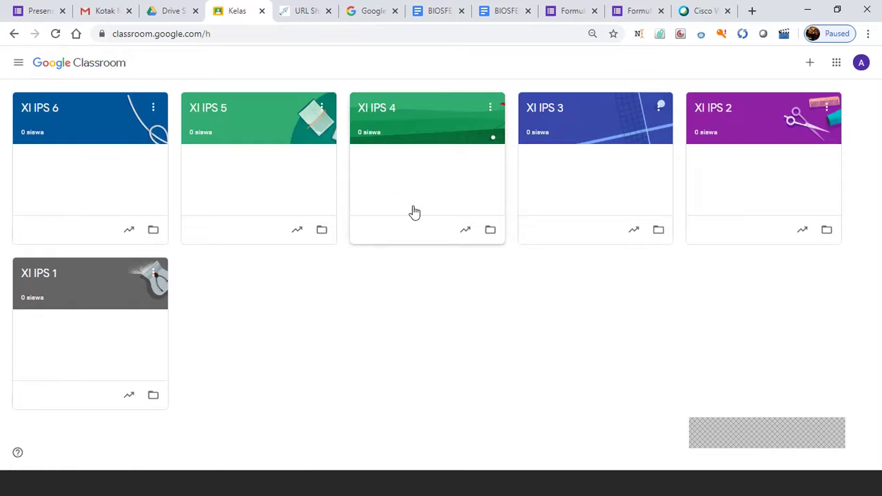
click(121, 303)
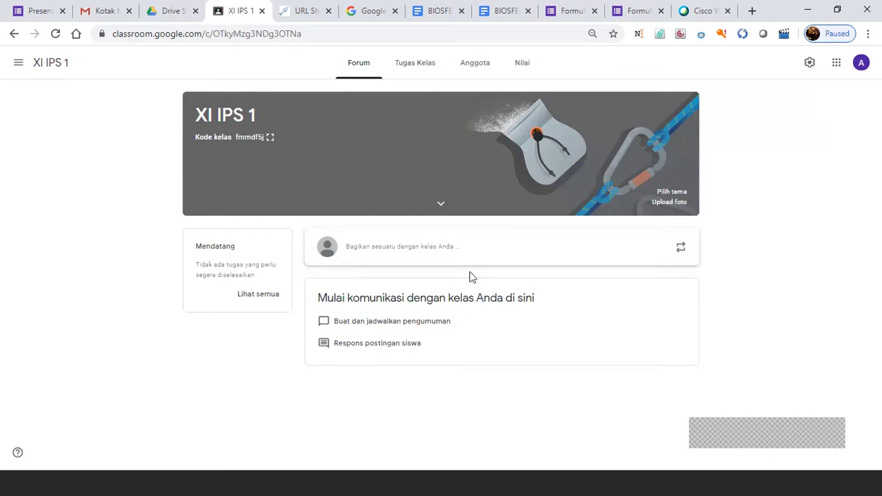
click(419, 64)
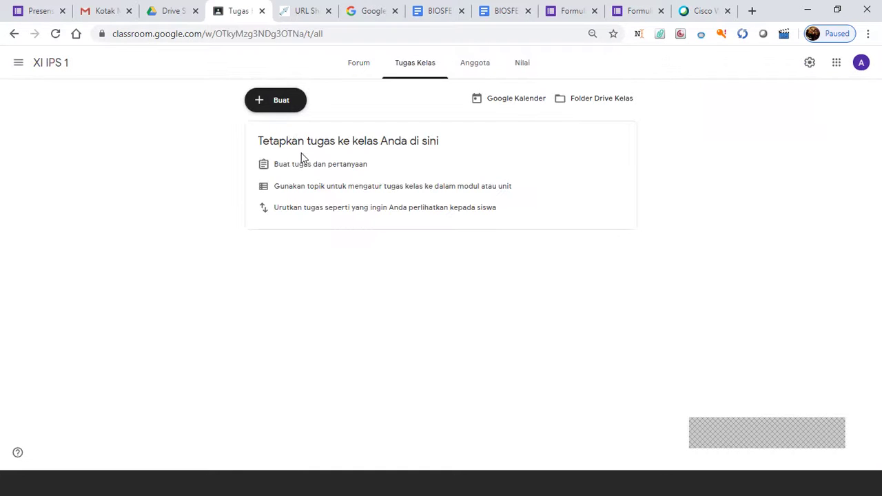
click(259, 103)
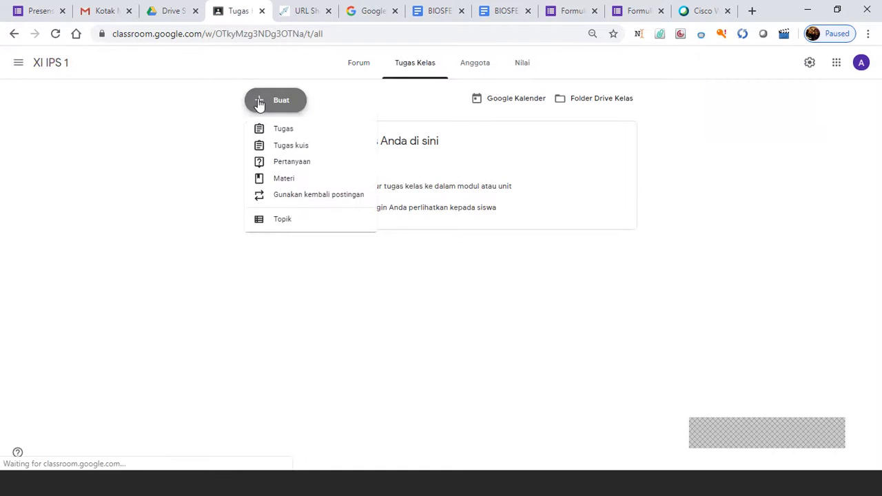
click(291, 149)
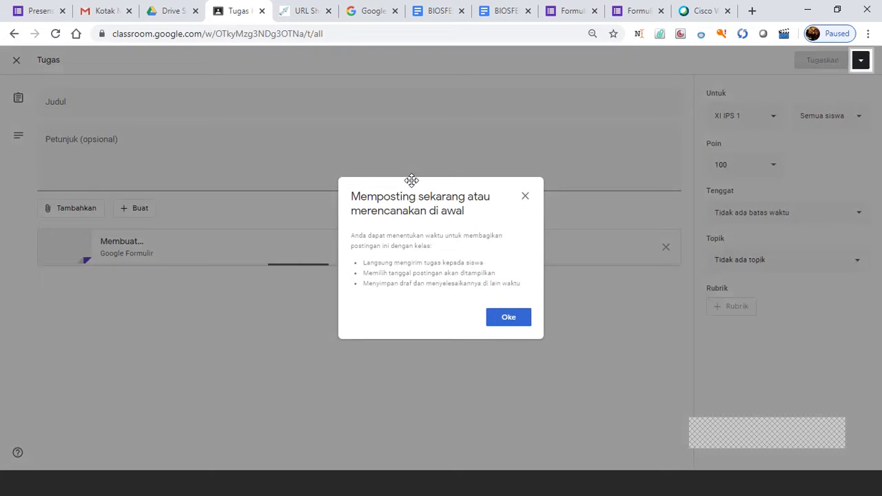
click(498, 324)
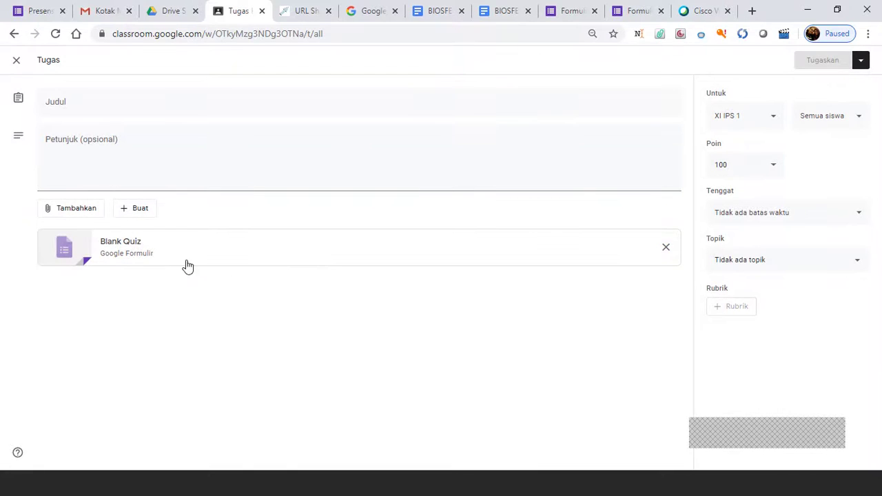
Check the recent Google Drive files available for attaching to the quiz assignment, closing the file picker without adding one.
click(78, 214)
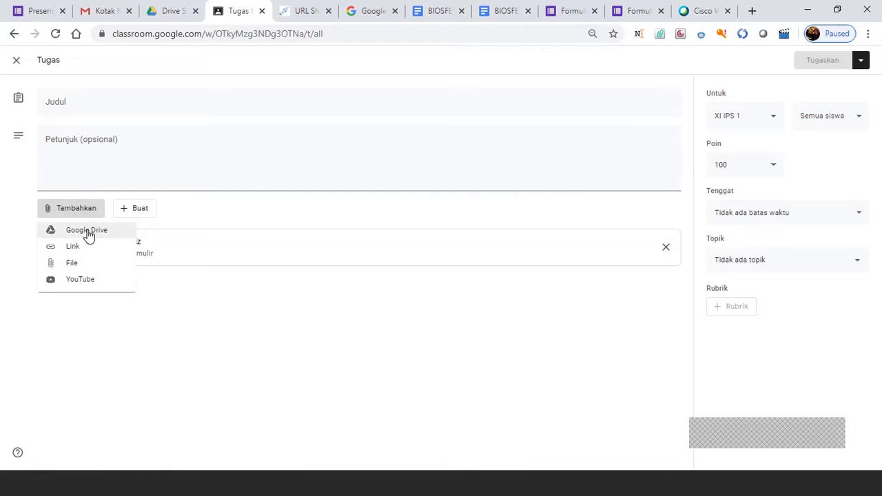
click(87, 234)
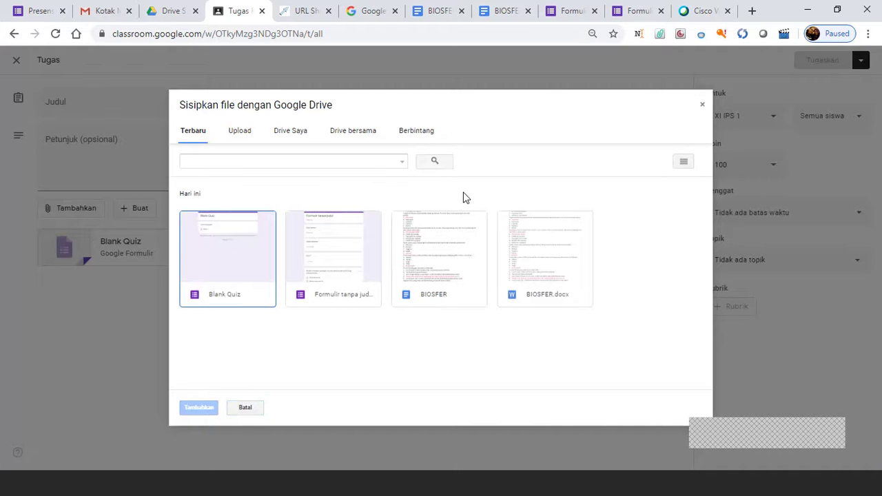
click(702, 108)
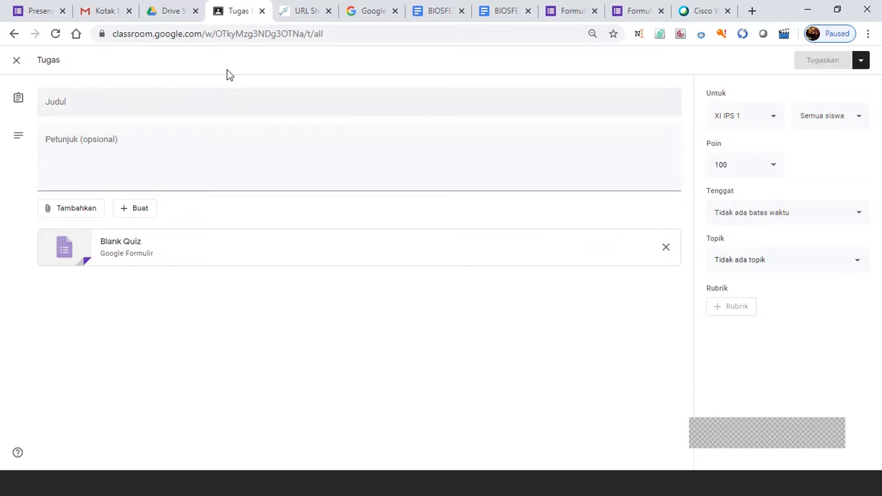
Switch to Google Drive and open the form named Formulir tanpa judul.
click(167, 10)
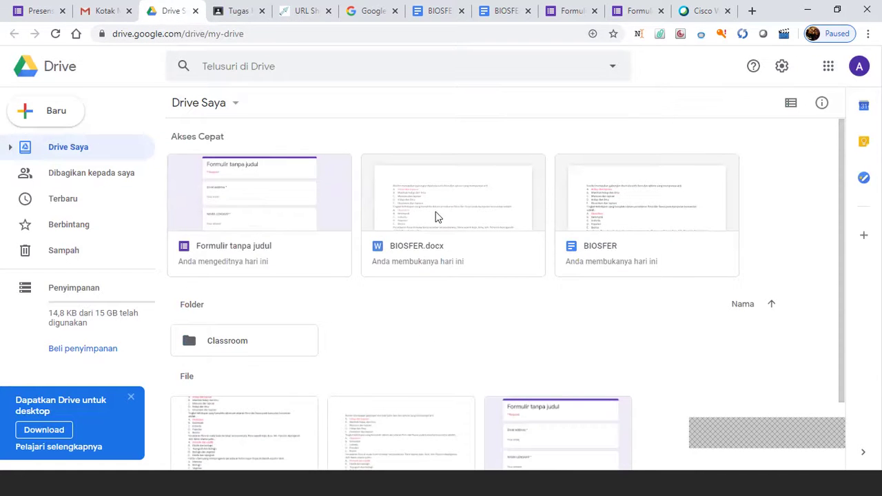
click(200, 197)
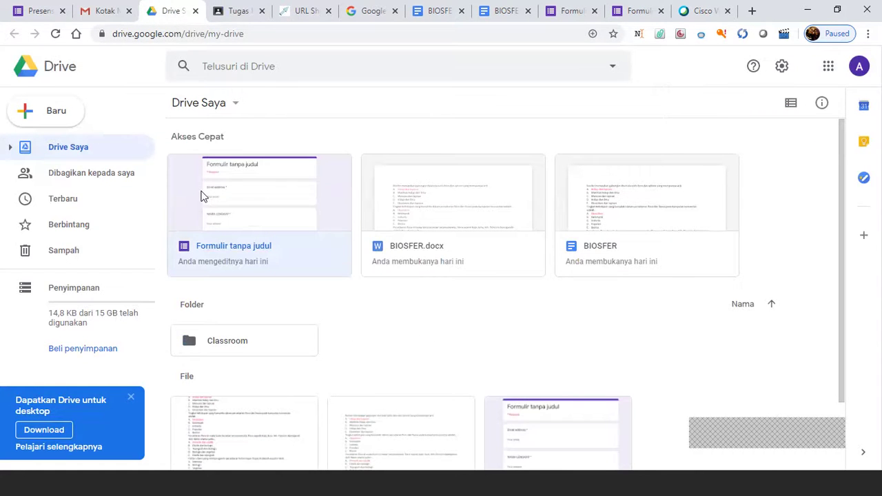
double_click(200, 197)
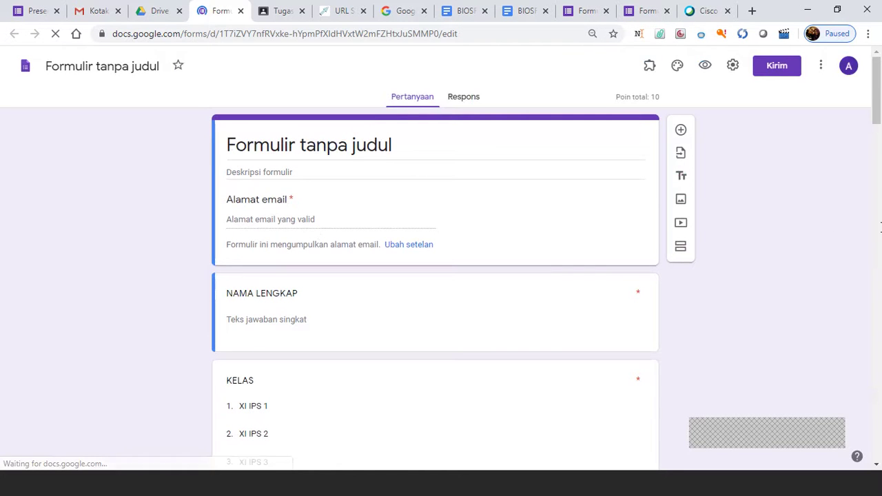
Take the introductory quiz tour in the form through its answer key and grading tips, then finish it.
drag(876, 114, 874, 64)
scroll(876, 149, down, 7)
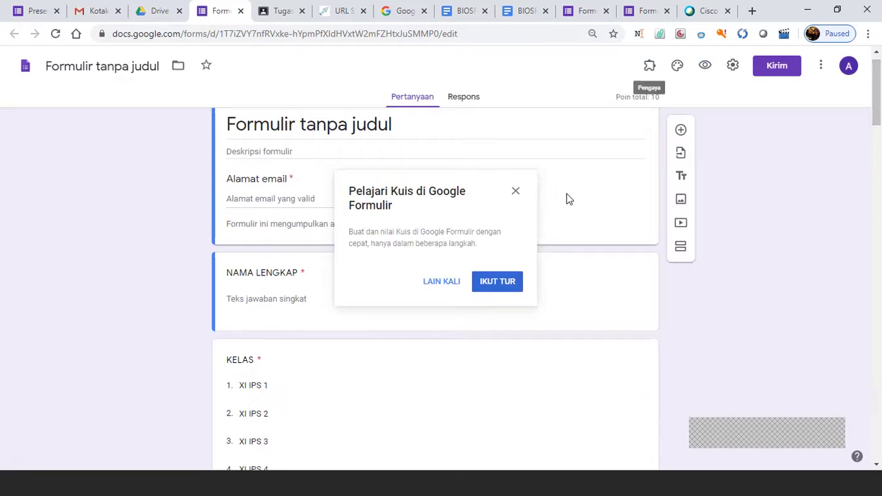
click(499, 287)
click(598, 171)
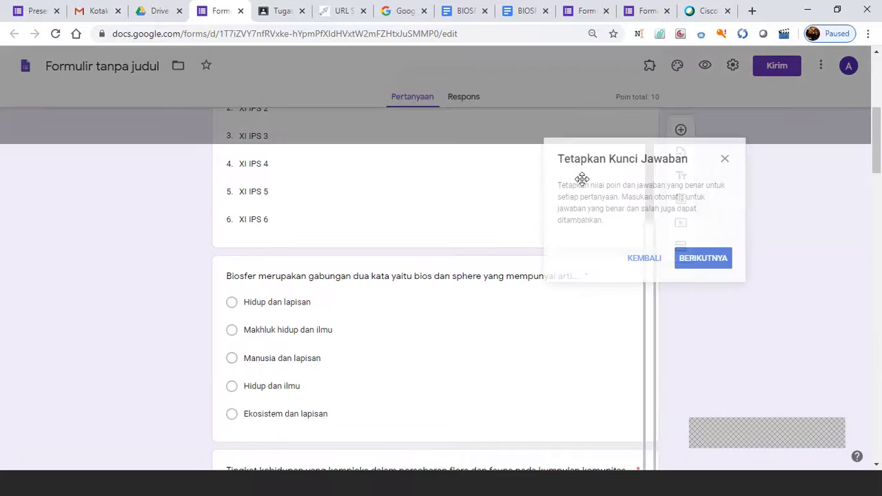
click(701, 260)
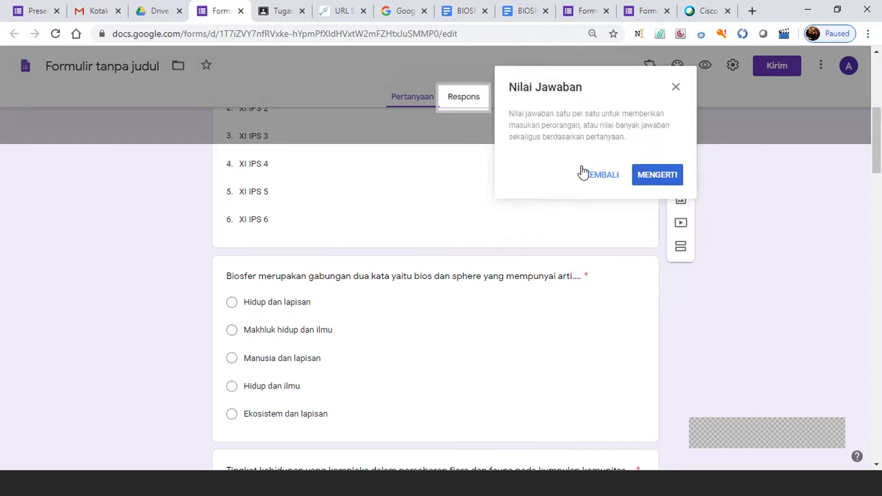
click(660, 179)
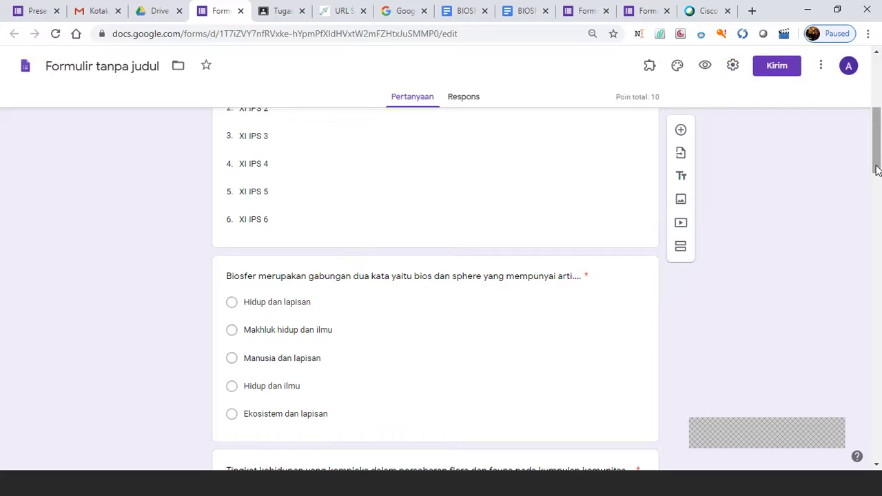
Replace the form's title with BIOSFER and apply the same name to the form file.
drag(877, 165, 877, 150)
scroll(877, 150, up, 4)
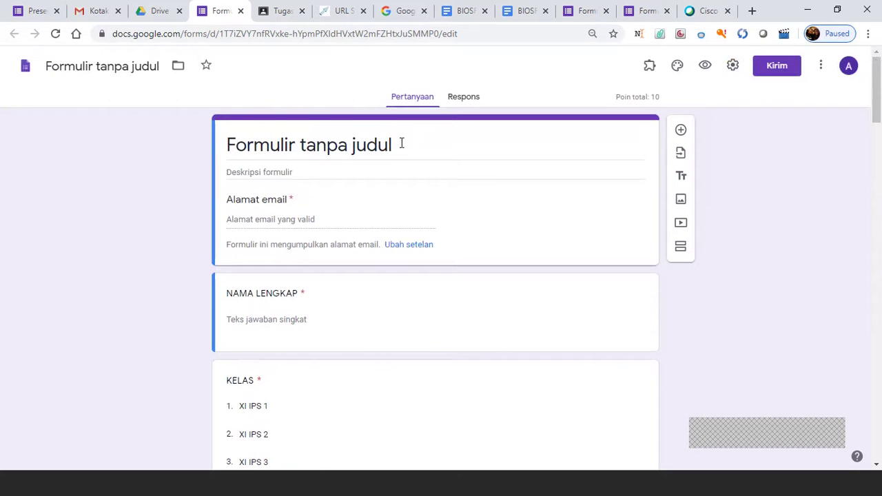
click(401, 143)
text(Bl)
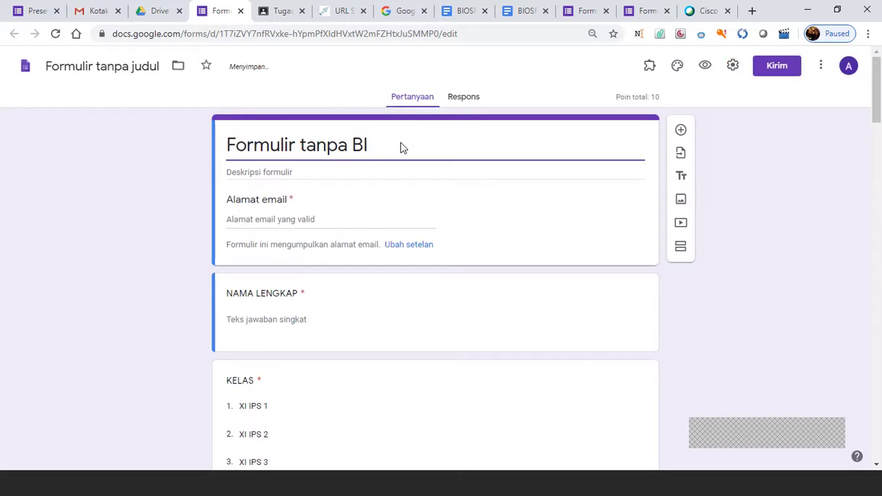
drag(400, 142, 205, 141)
text(BIOSF)
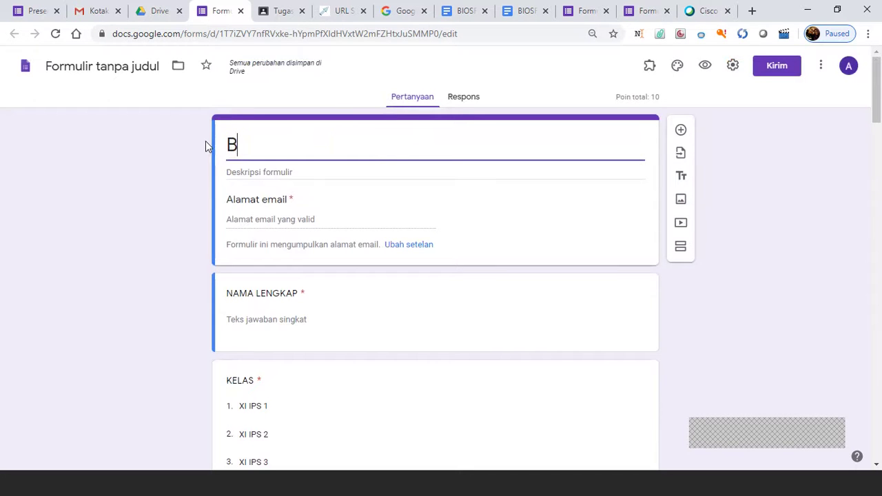
text(ER)
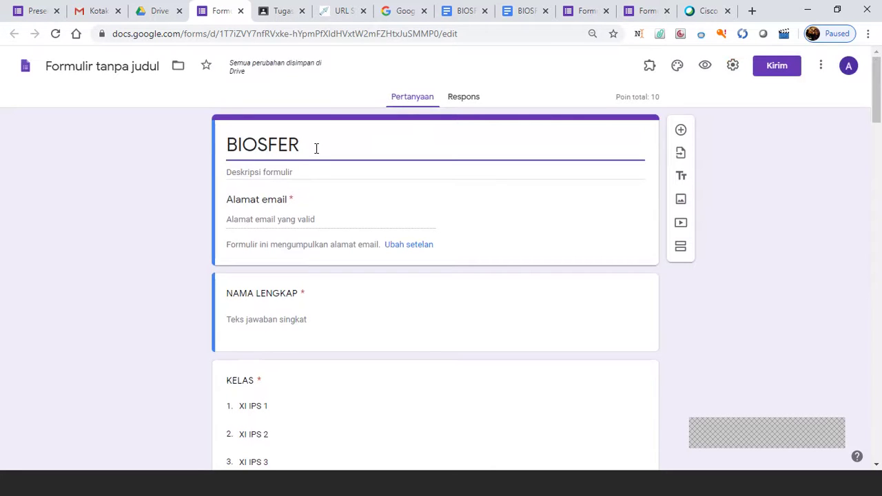
drag(317, 148, 170, 136)
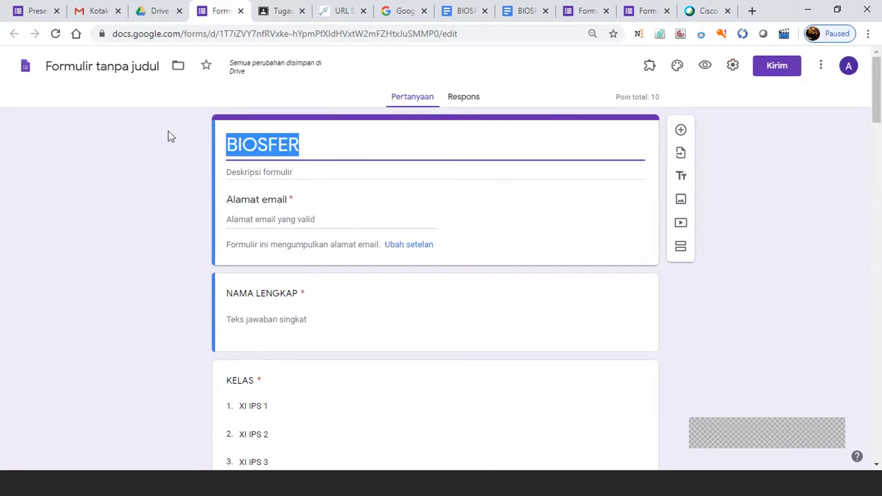
click(119, 69)
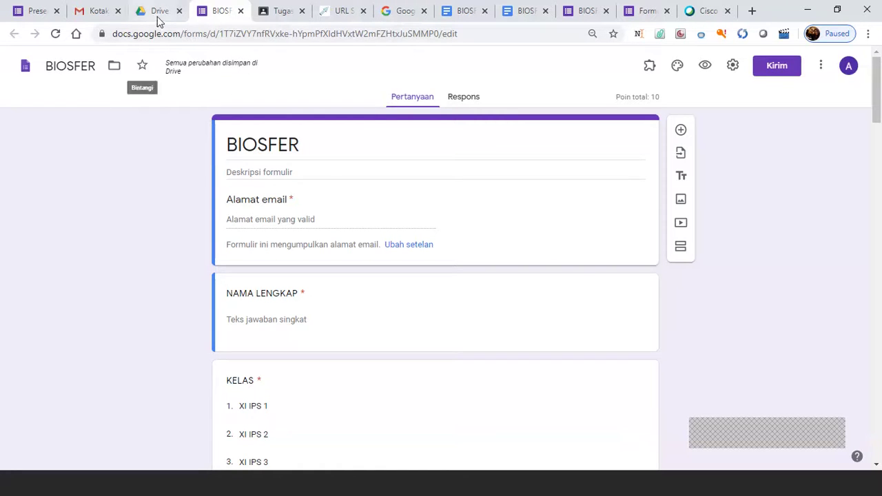
Switch back to Google Drive, launch Google Classroom from it and open class XI IPS 1.
click(90, 12)
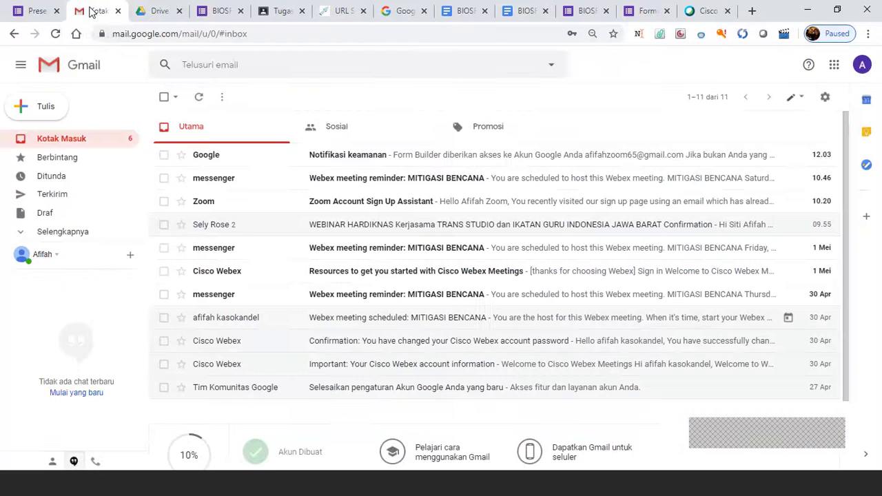
click(150, 9)
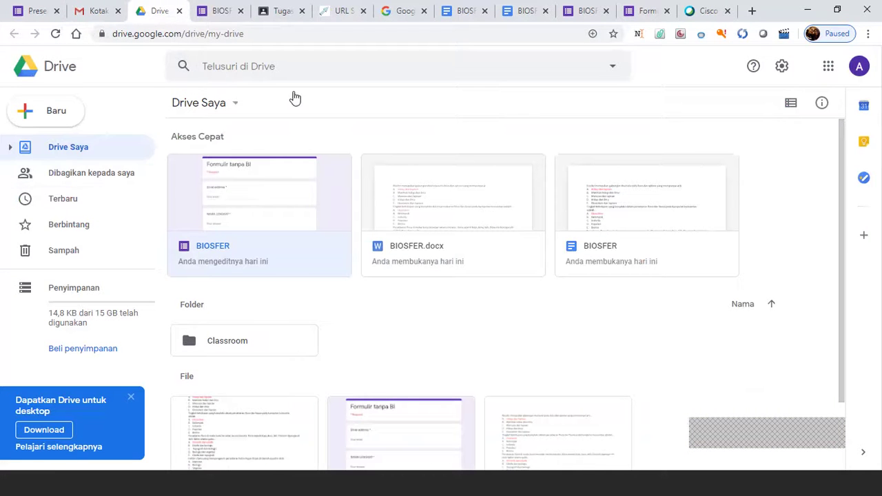
click(829, 68)
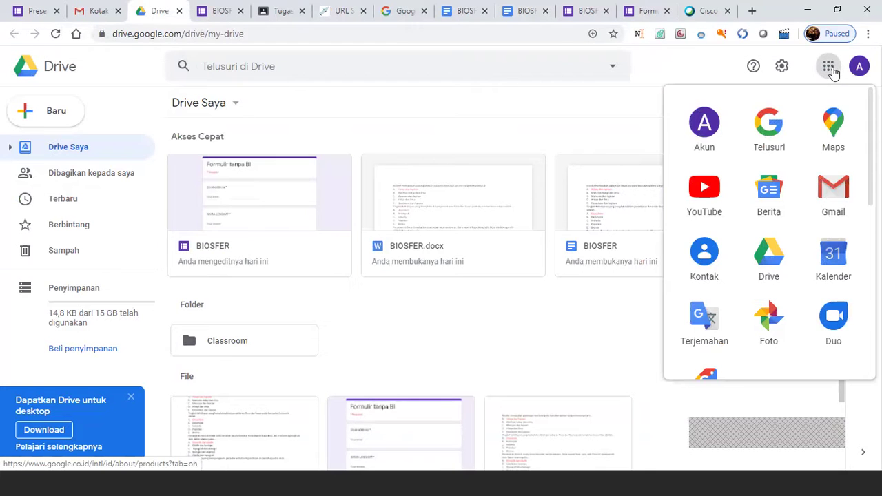
drag(869, 191, 868, 301)
click(777, 332)
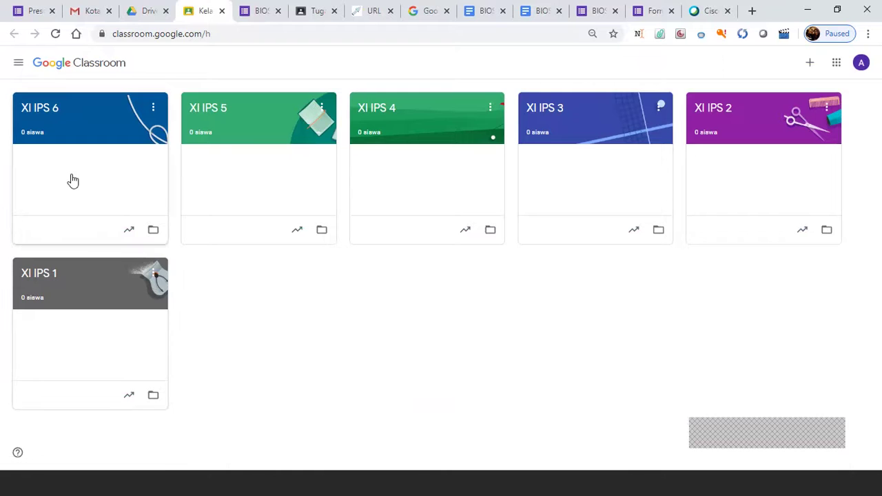
click(97, 315)
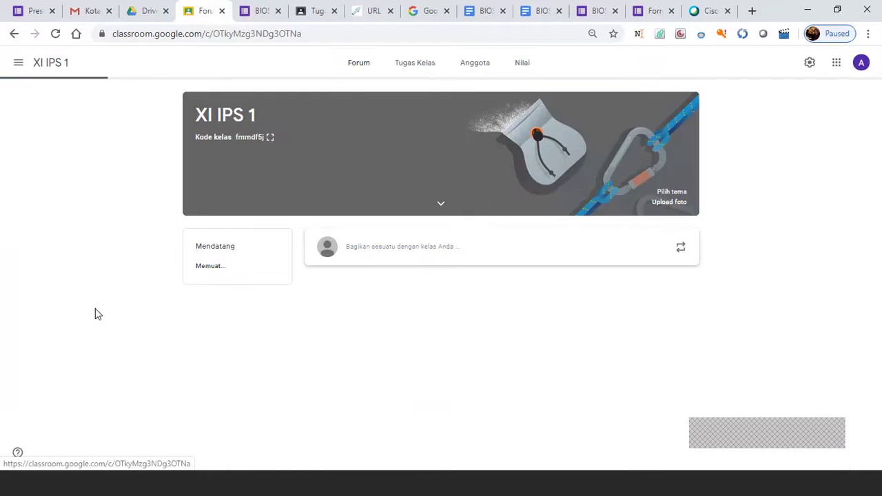
Create a quiz assignment in the classwork of XI IPS 1, accepting the tip about adding materials.
click(415, 64)
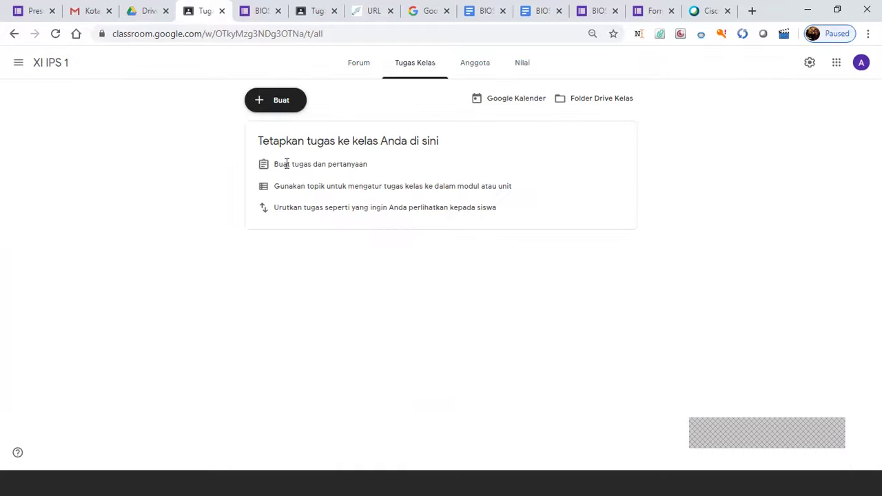
click(275, 110)
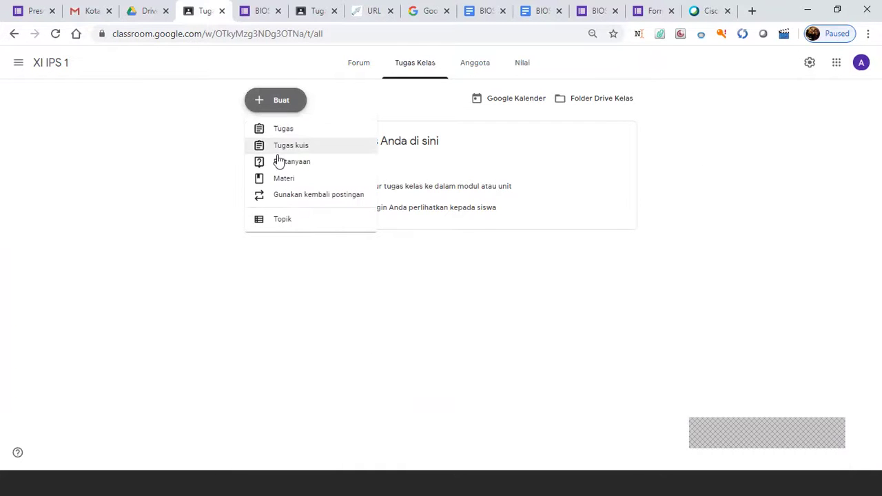
click(281, 146)
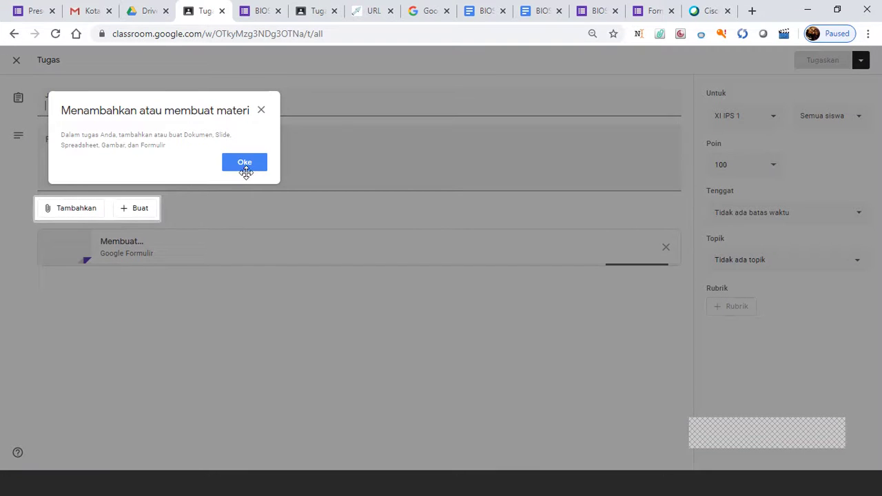
click(246, 165)
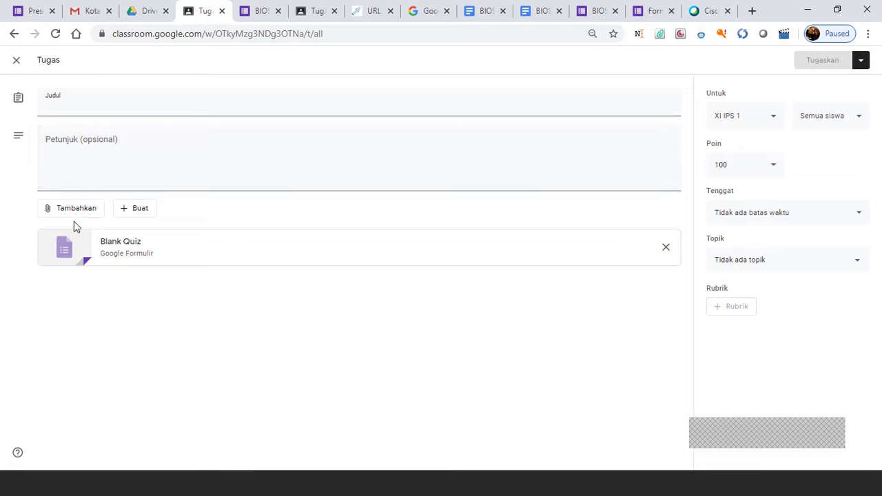
Attach the BIOSFER form from Google Drive to the quiz assignment.
click(73, 214)
click(75, 236)
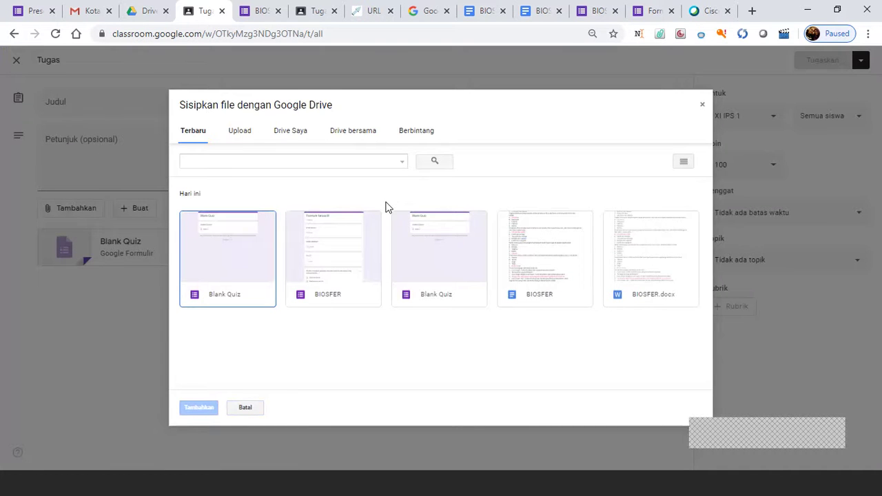
double_click(337, 256)
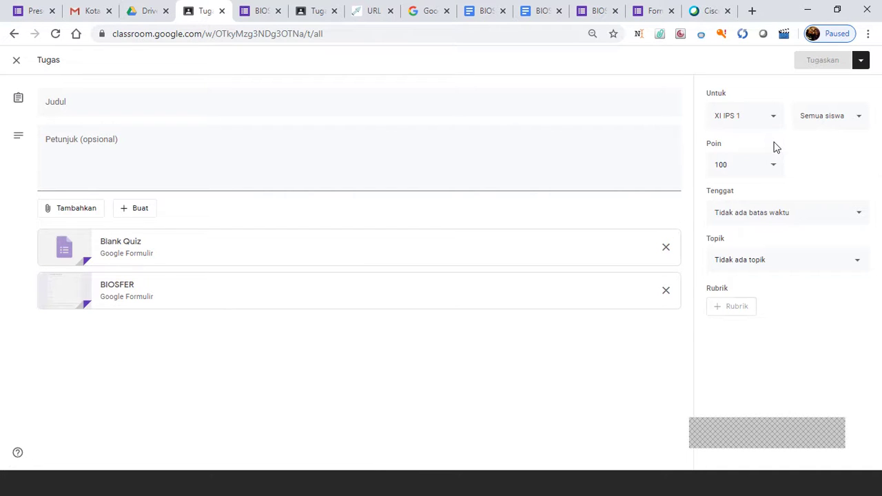
Extend the assignment's recipients to classes XI IPS 2, XI IPS 3, XI IPS 4, XI IPS 5 and XI IPS 6.
click(772, 120)
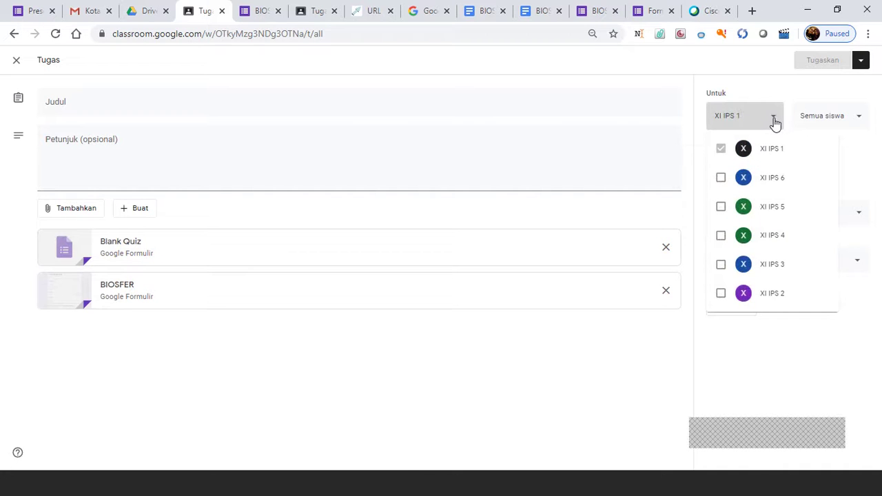
click(722, 296)
click(720, 266)
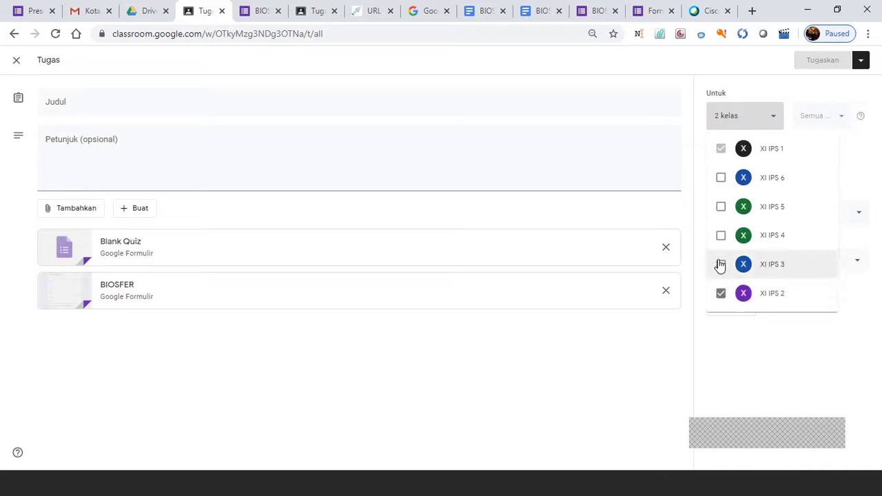
click(721, 237)
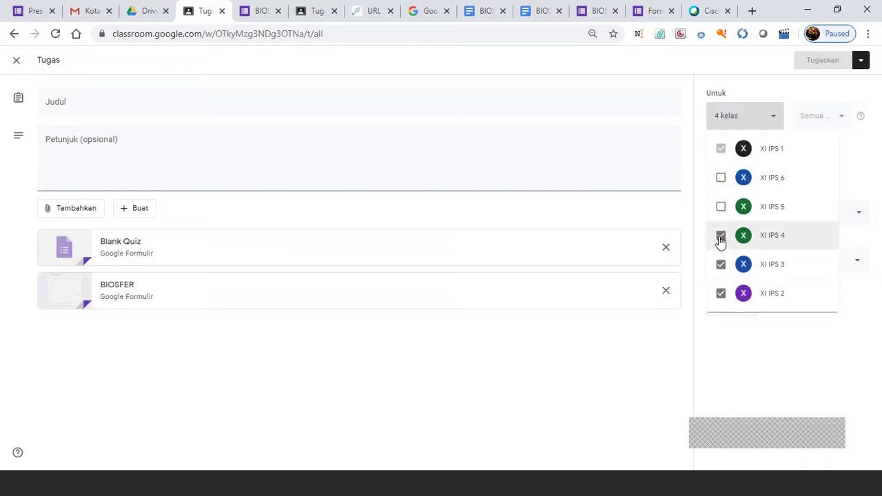
click(721, 209)
click(721, 180)
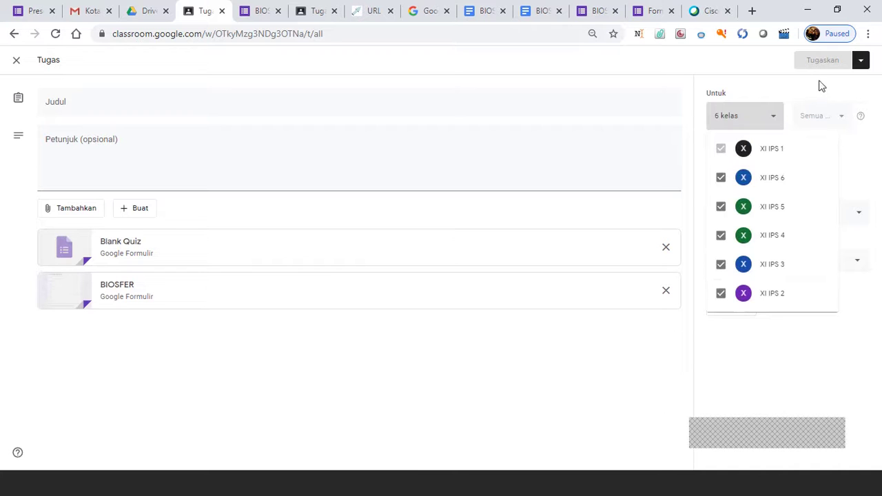
click(860, 64)
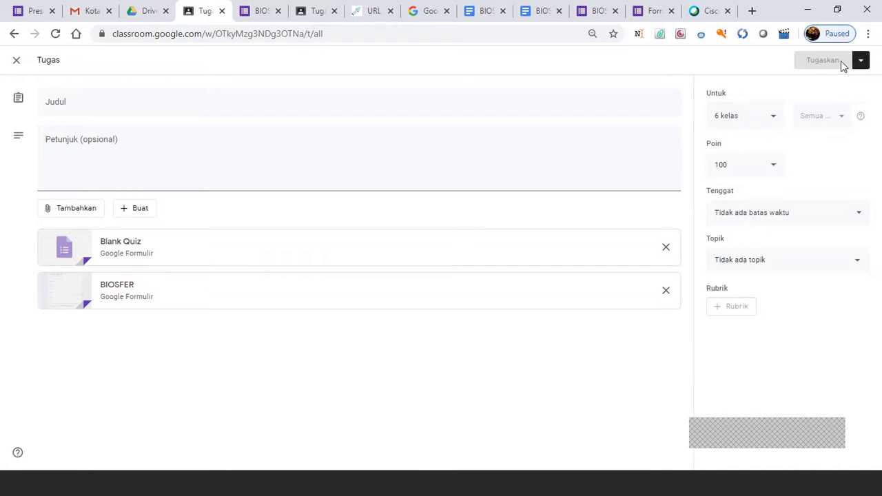
click(772, 117)
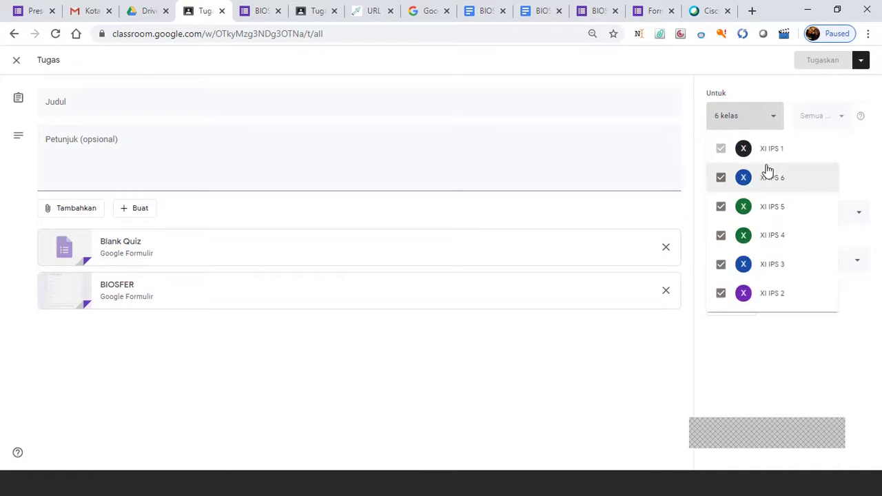
click(842, 152)
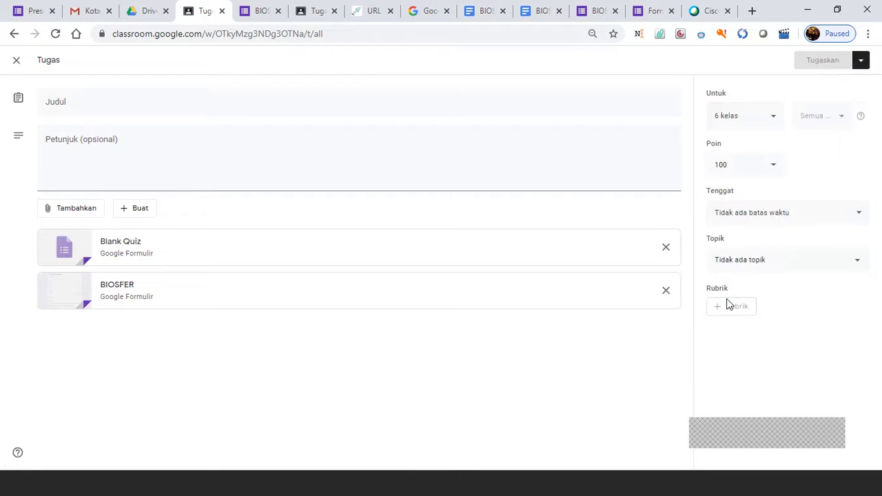
click(738, 264)
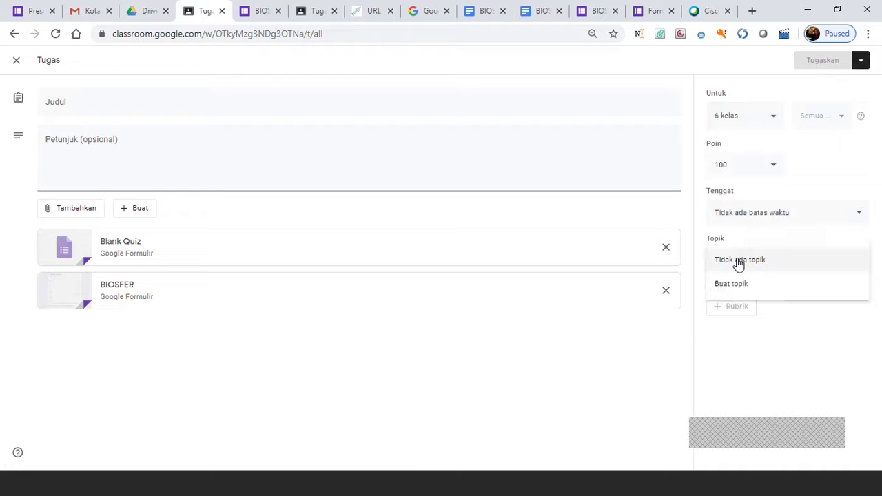
click(741, 212)
click(725, 310)
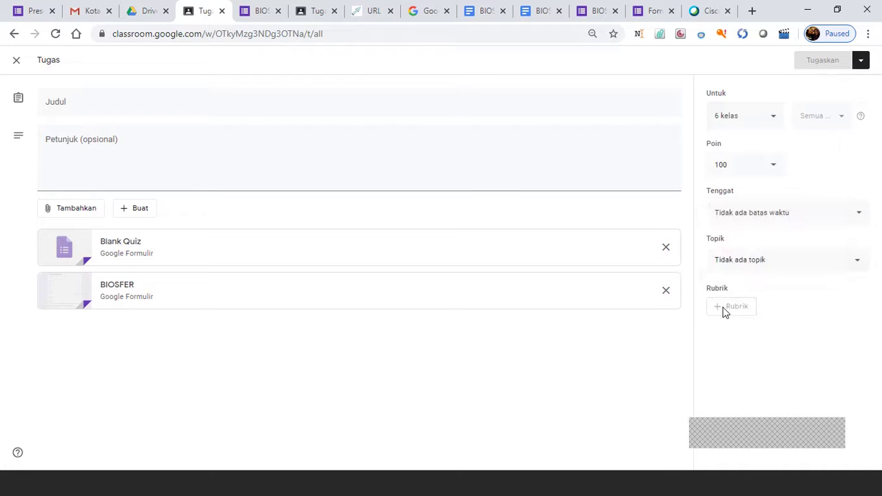
click(861, 60)
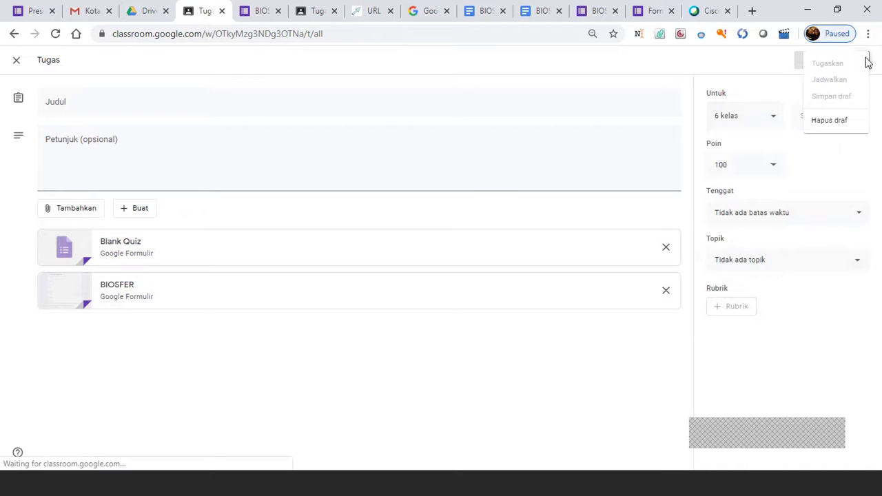
click(805, 147)
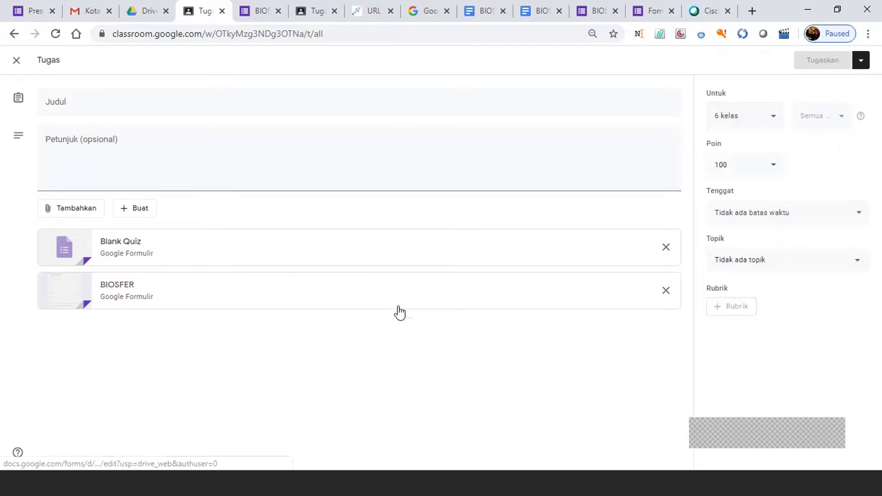
Title the assignment BIOSFER and enter the instructions "Kerjakan tugas Biosfer, silahkan klik tautan di bawah ini!".
click(158, 111)
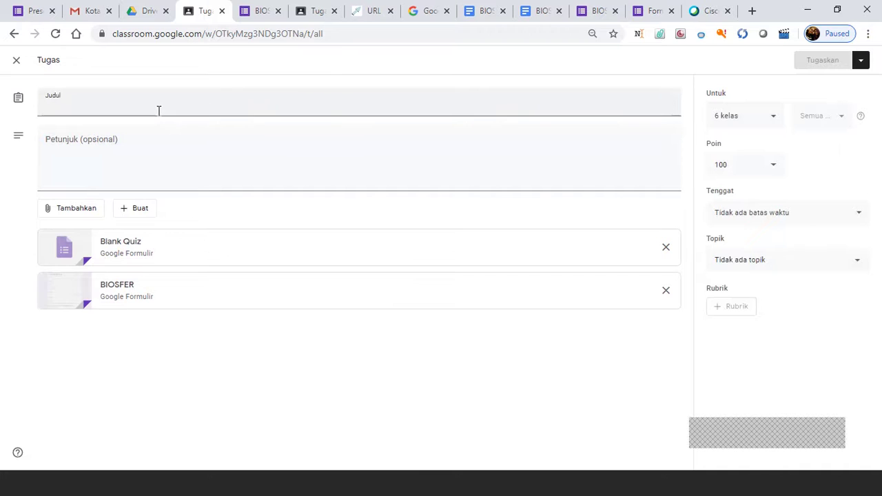
text(BIOSFER)
click(136, 136)
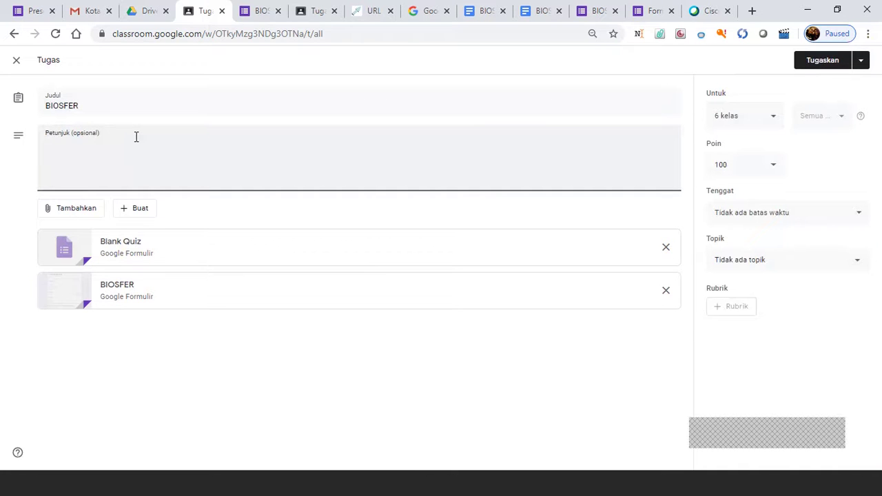
text(Kerjakan tugas ge)
key(BackSpace)
key(BackSpace)
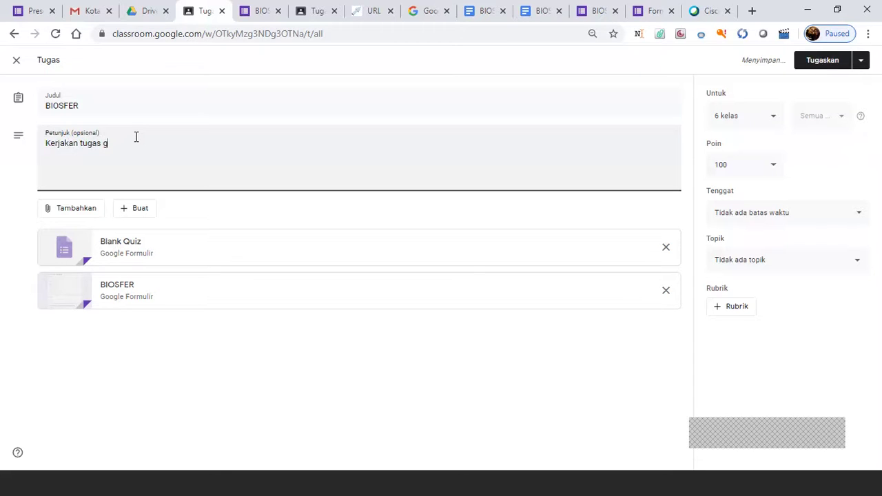
text(Biosfer, silahkan klik tauta)
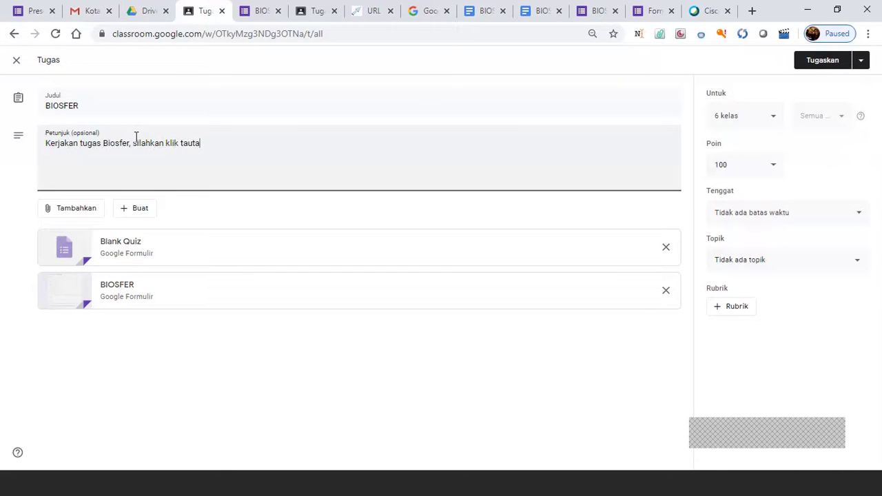
text(n di bawah ini!)
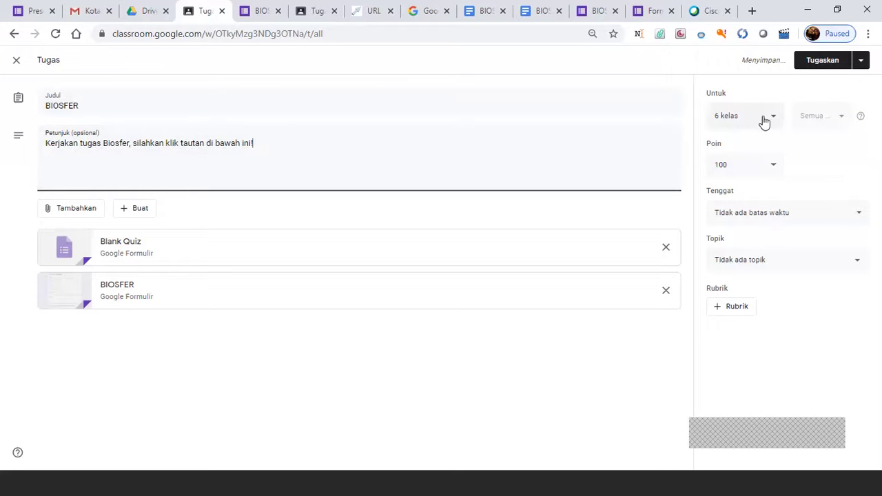
right_click(835, 124)
key(Escape)
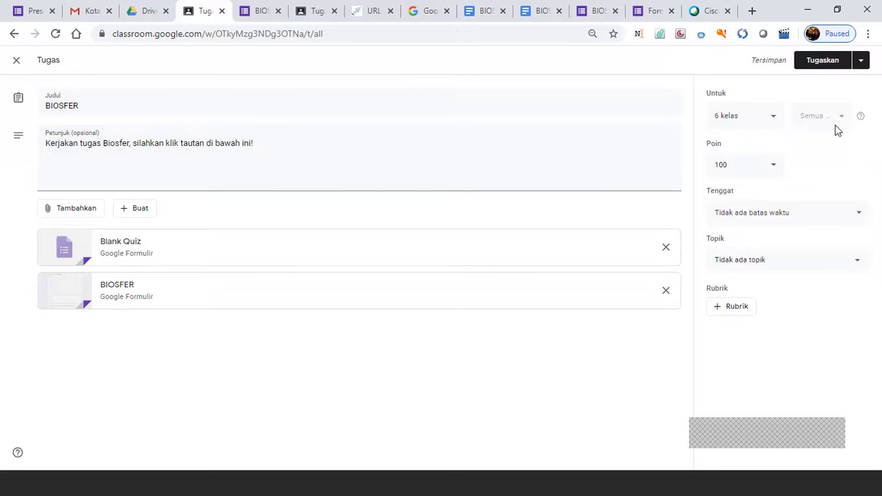
Publish the BIOSFER assignment to the selected classes and accept the tip about adding topics.
click(821, 68)
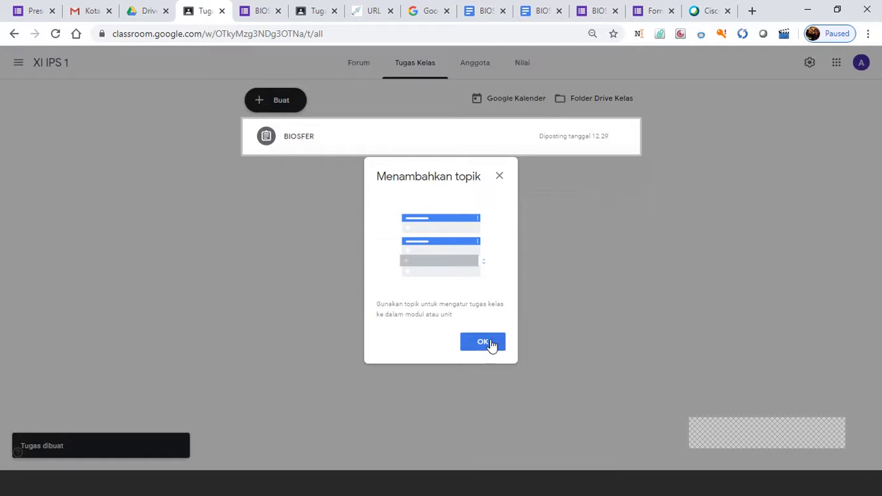
click(490, 345)
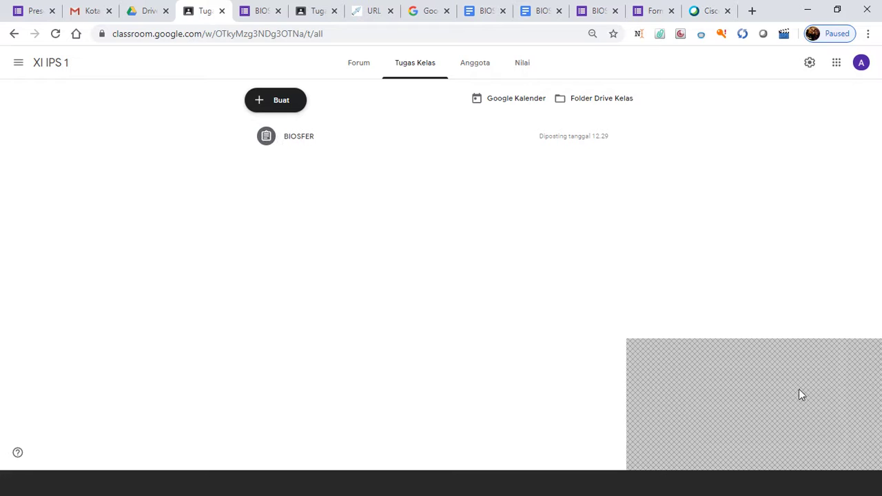
click(856, 395)
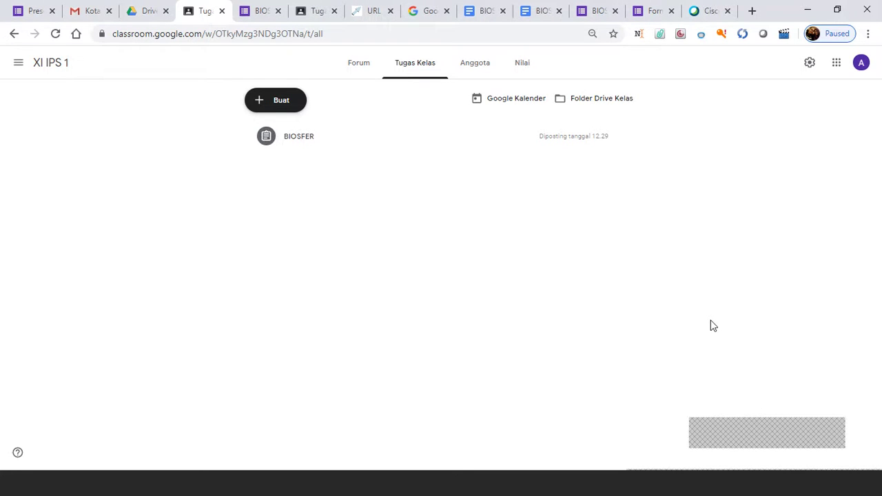